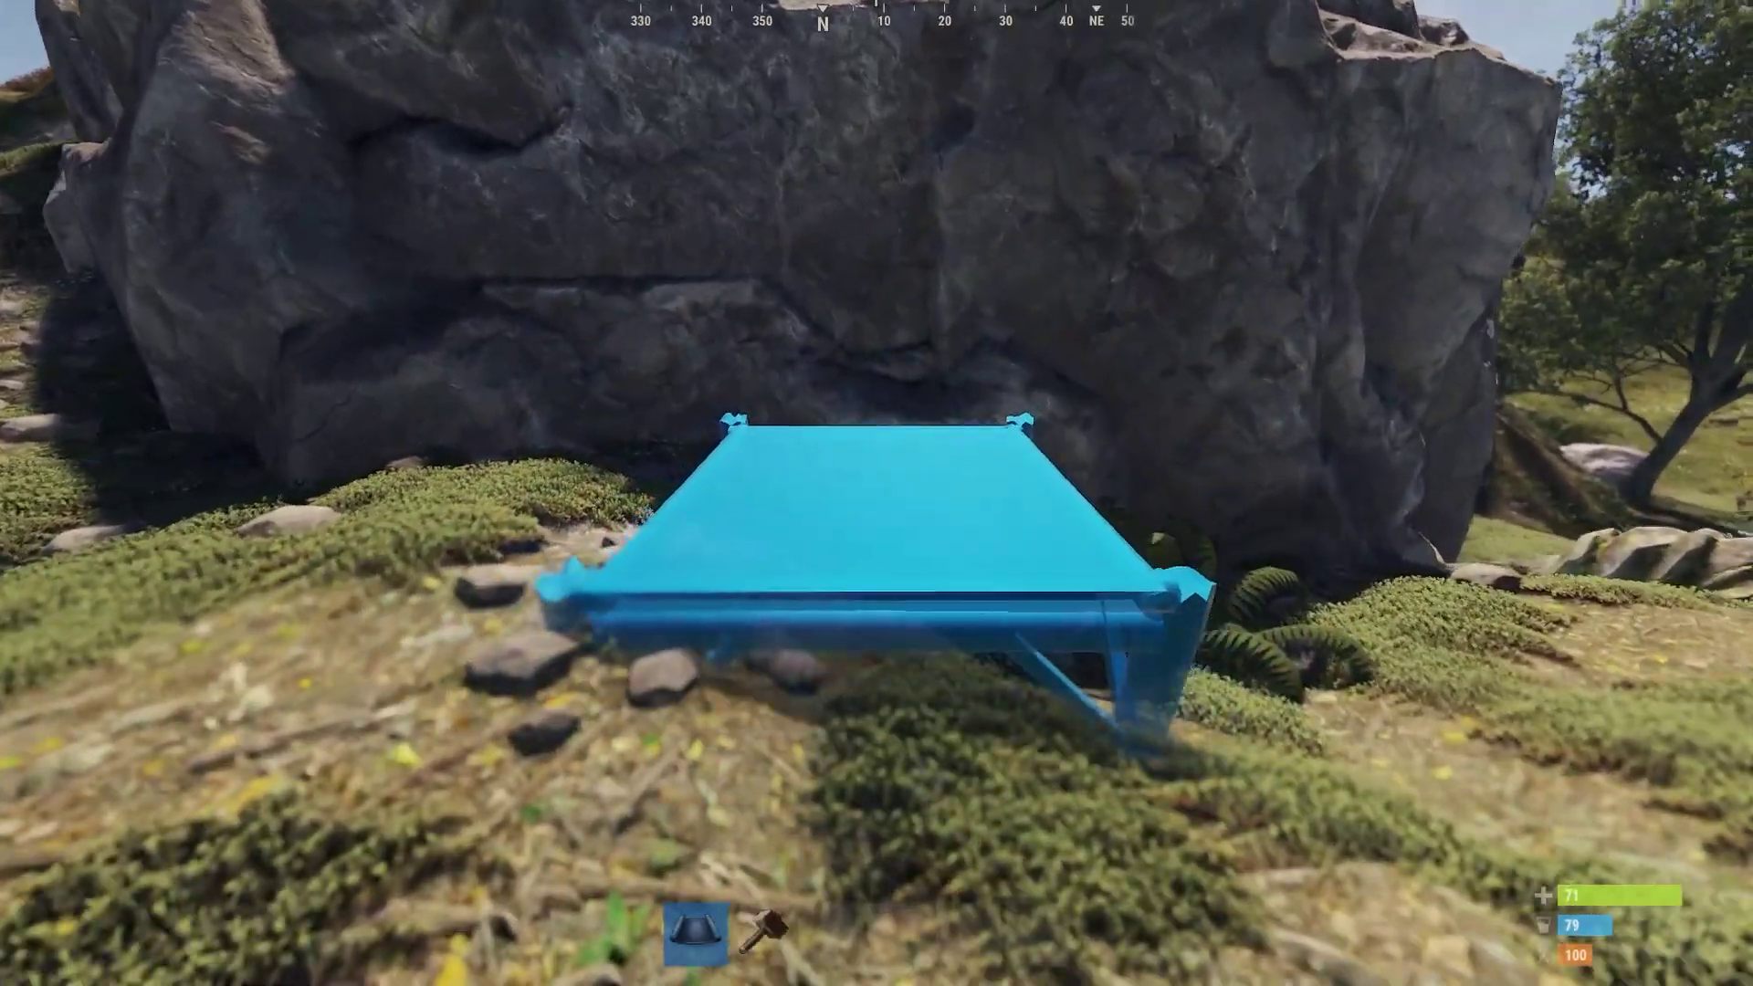
# - Place two square foundations and a triangle foundation beside the rock, then bring up the Attire items list
pyautogui.click(876, 493)
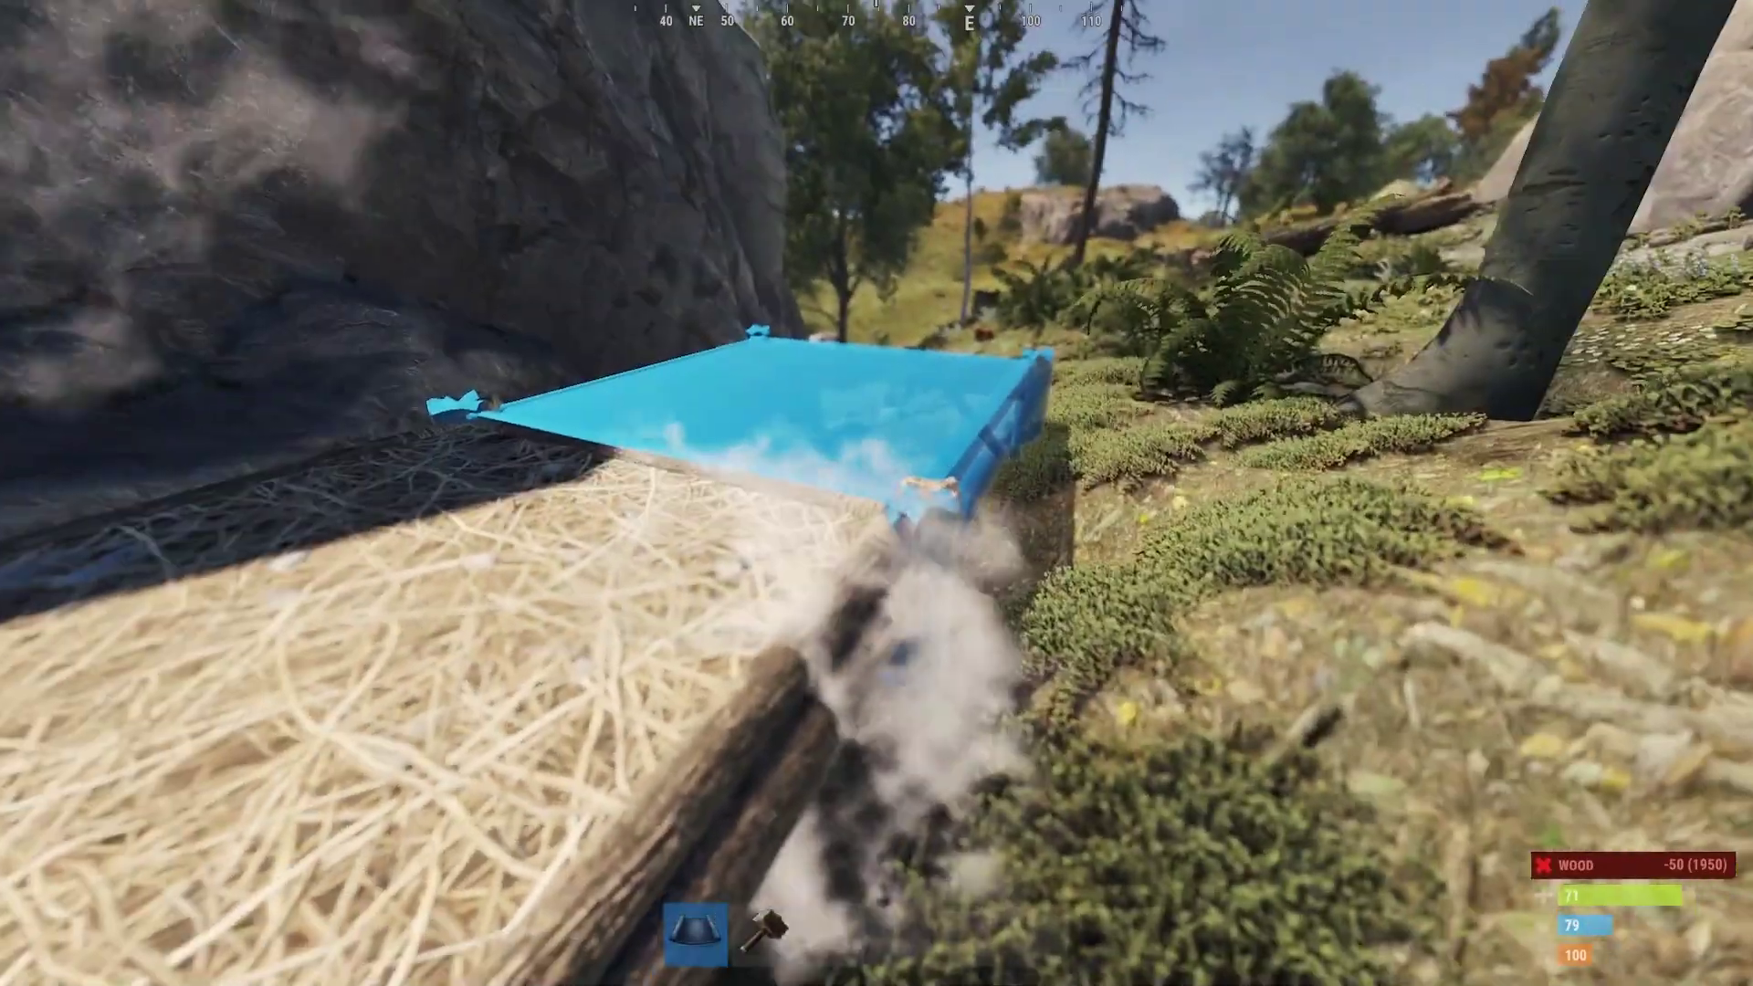
pyautogui.click(877, 493)
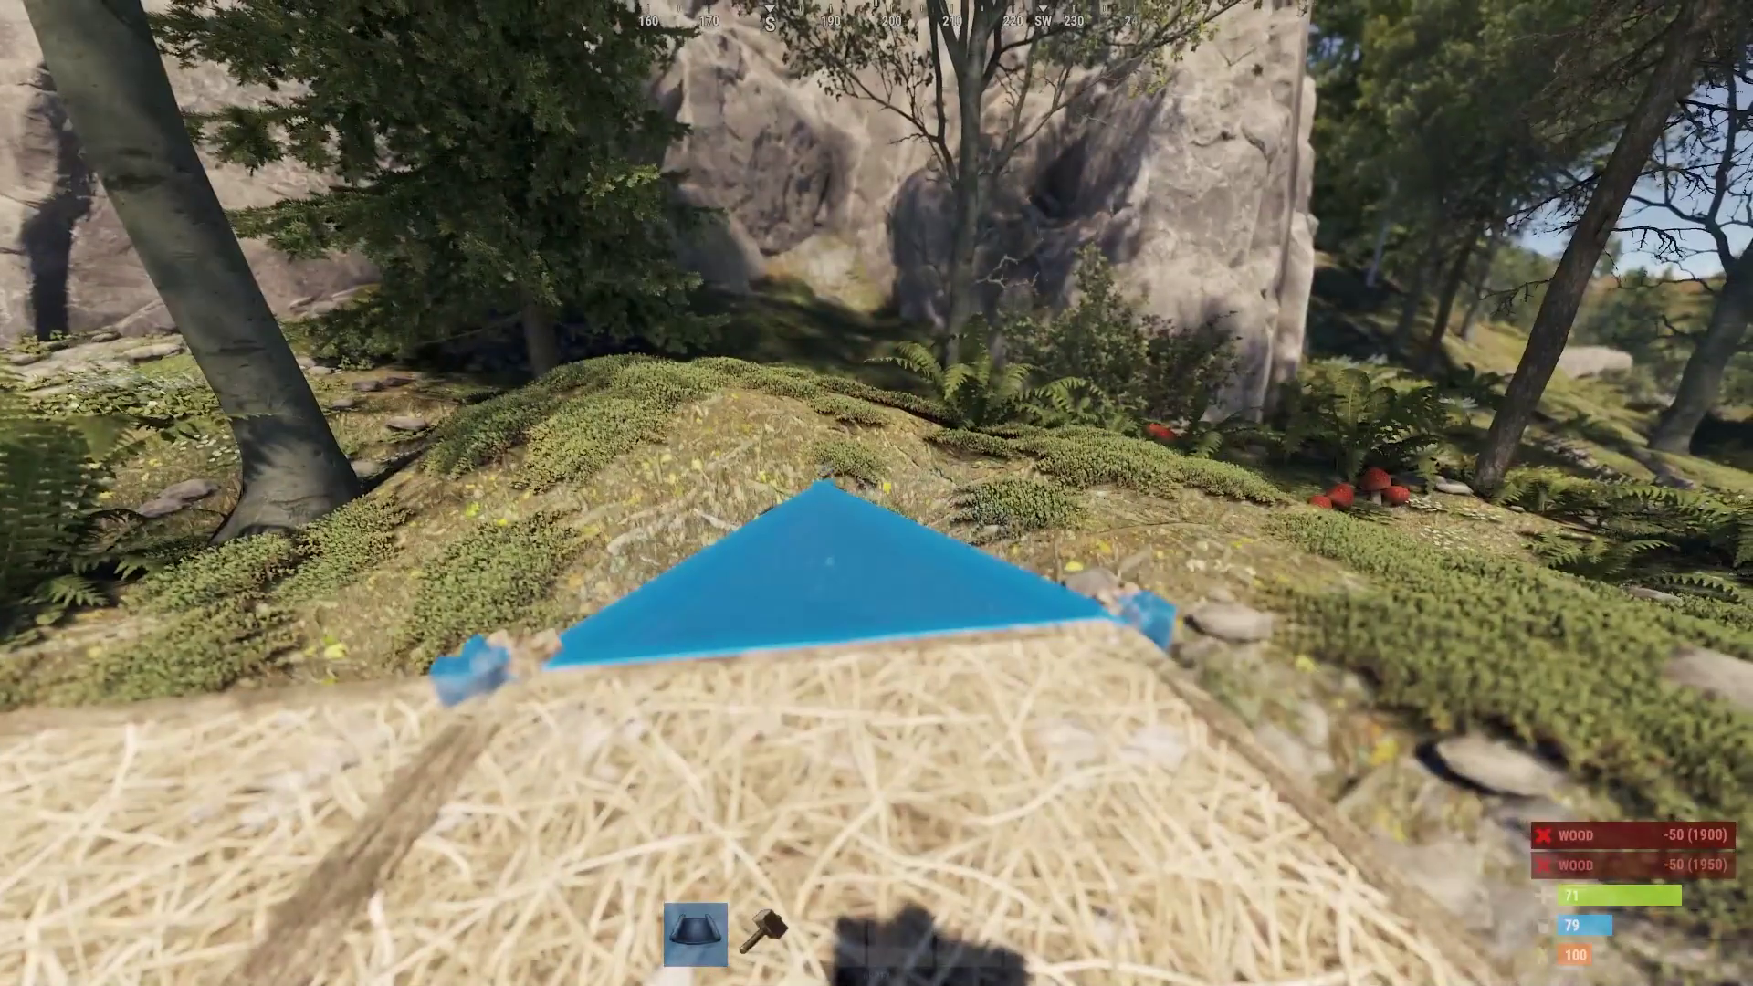
pyautogui.click(877, 493)
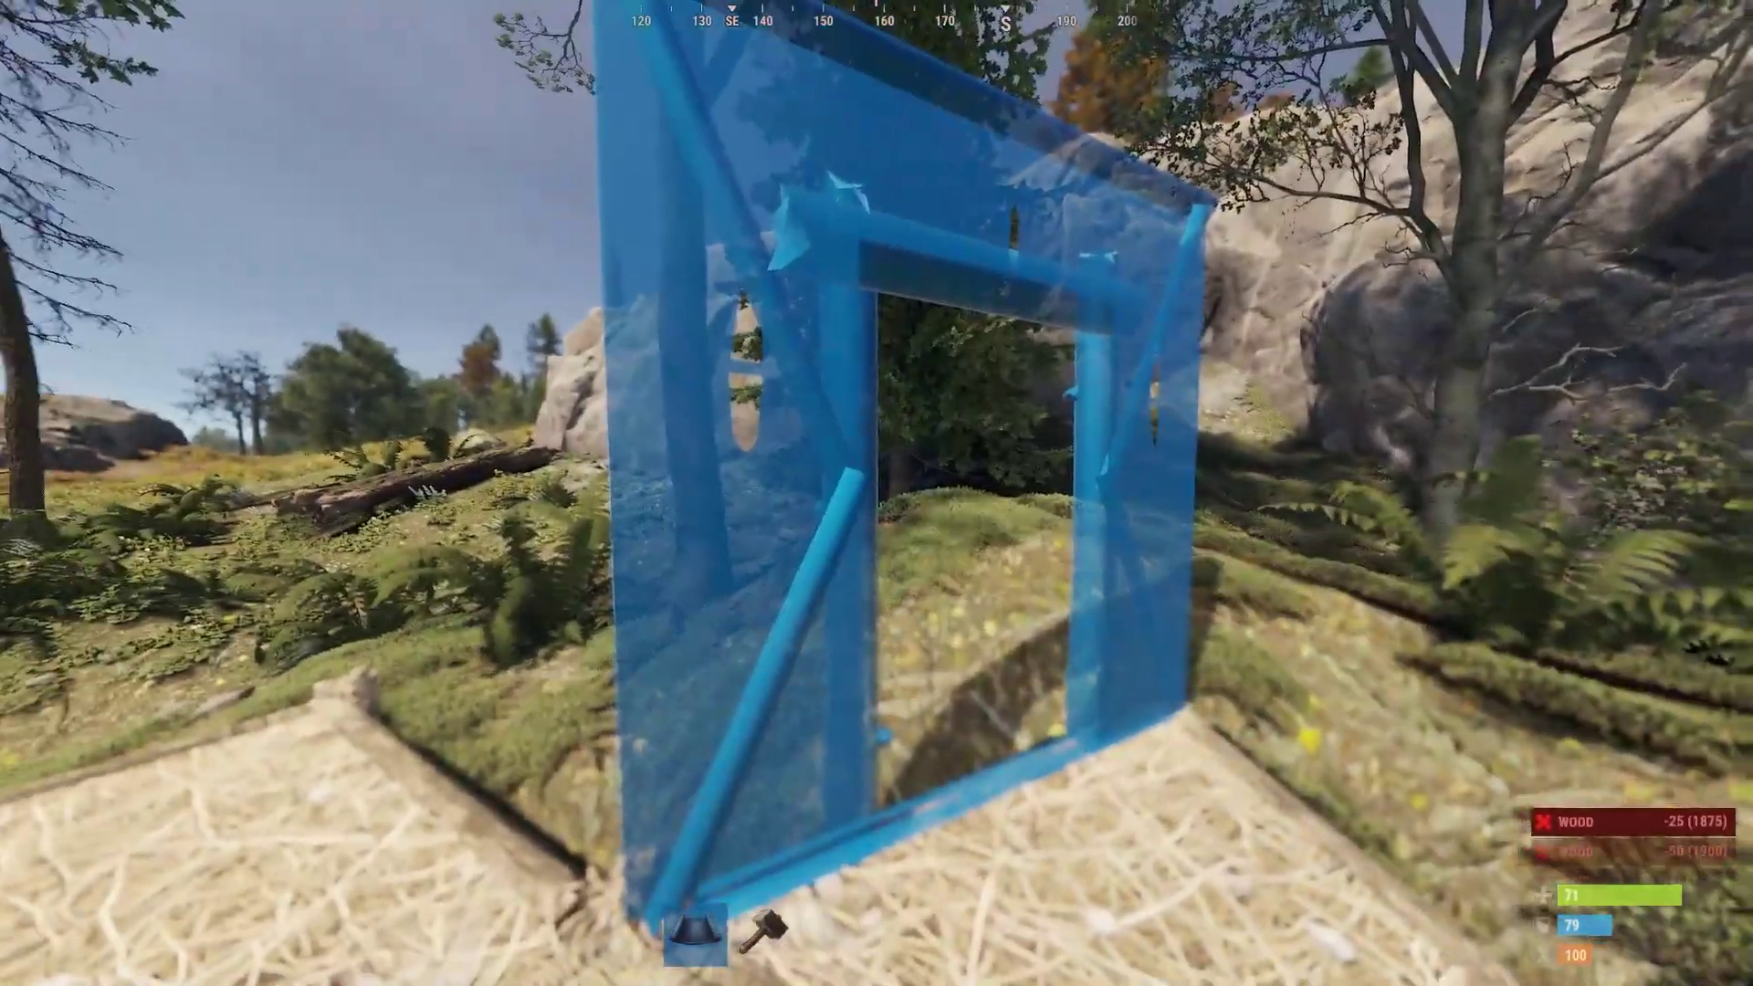
pyautogui.rightClick(877, 493)
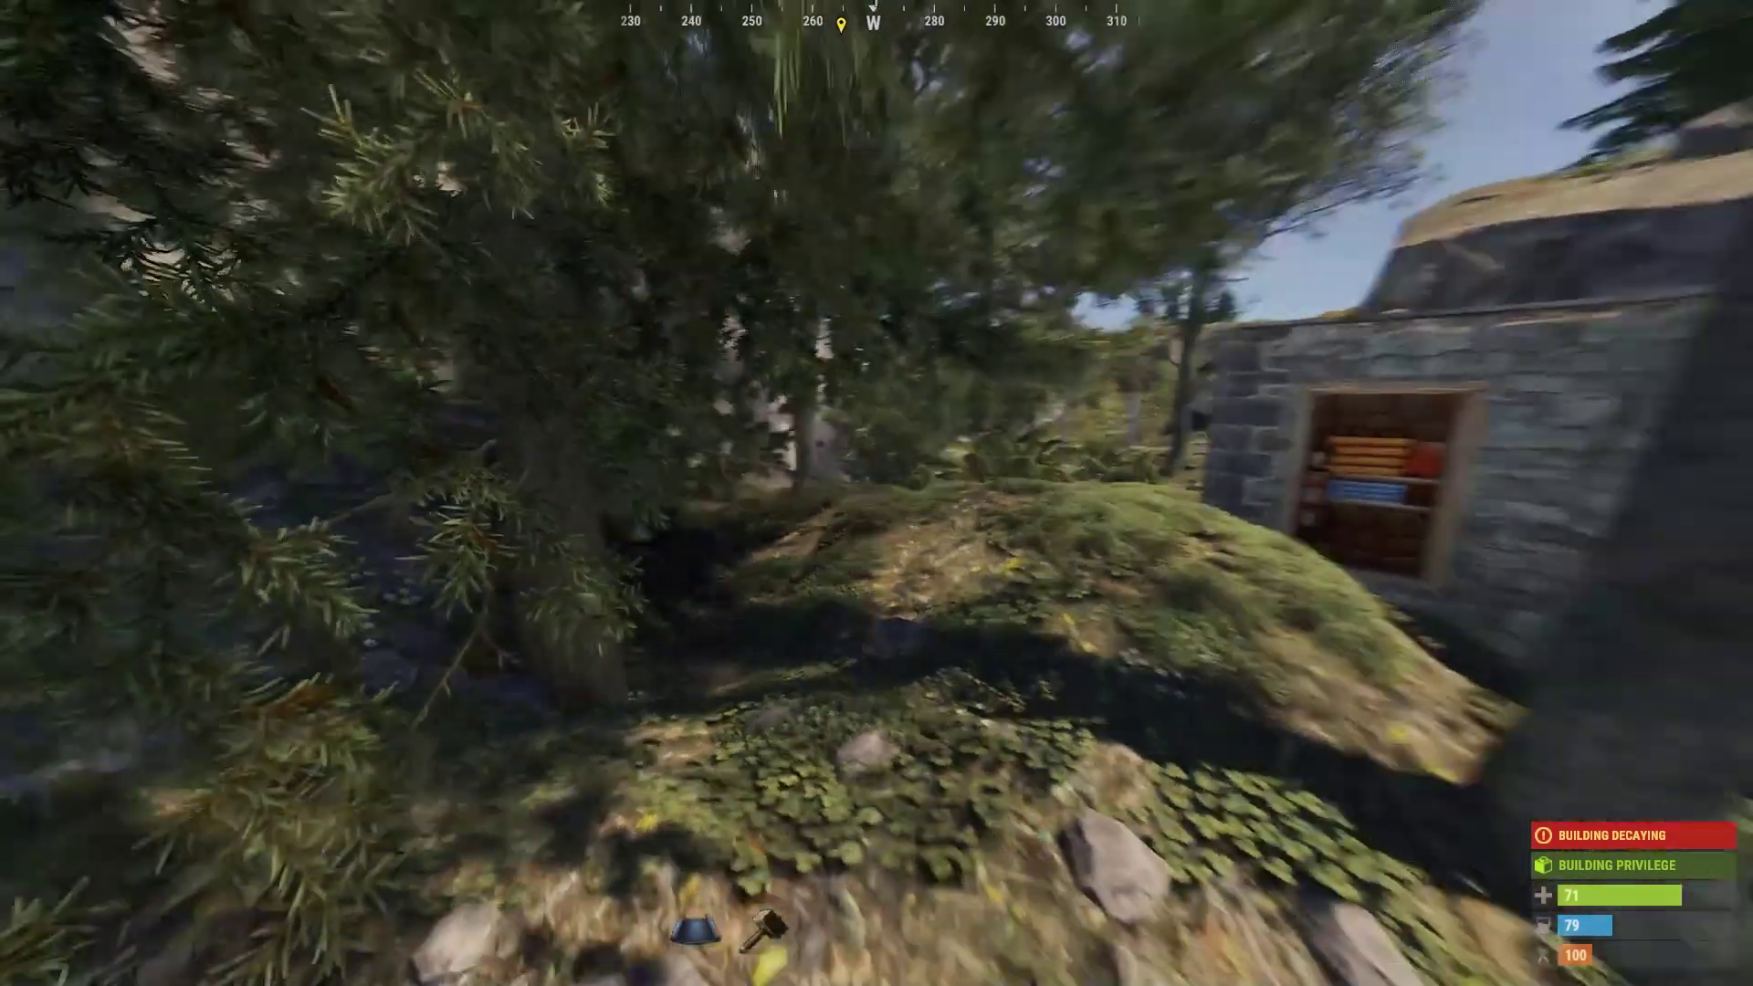
pyautogui.press('F1')
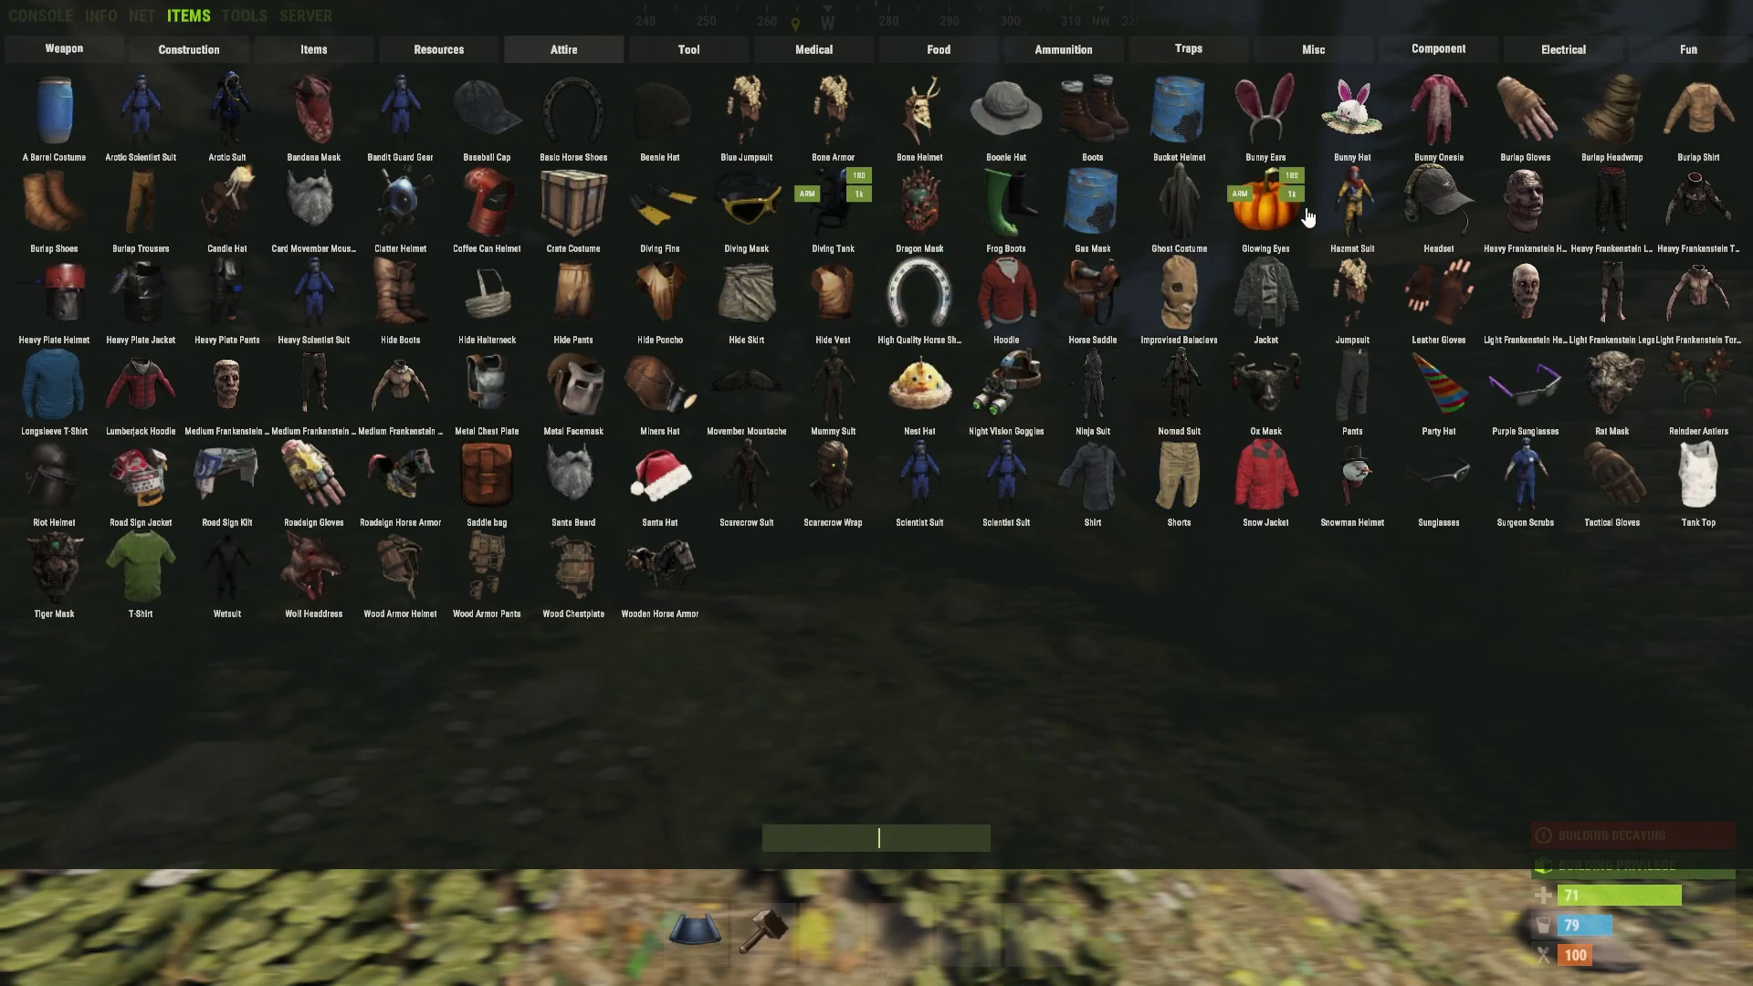
# - Spawn a Crossbow and a Wooden Arrow from the Weapon and Ammunition item lists
pyautogui.press('F1')
pyautogui.press('Tab')
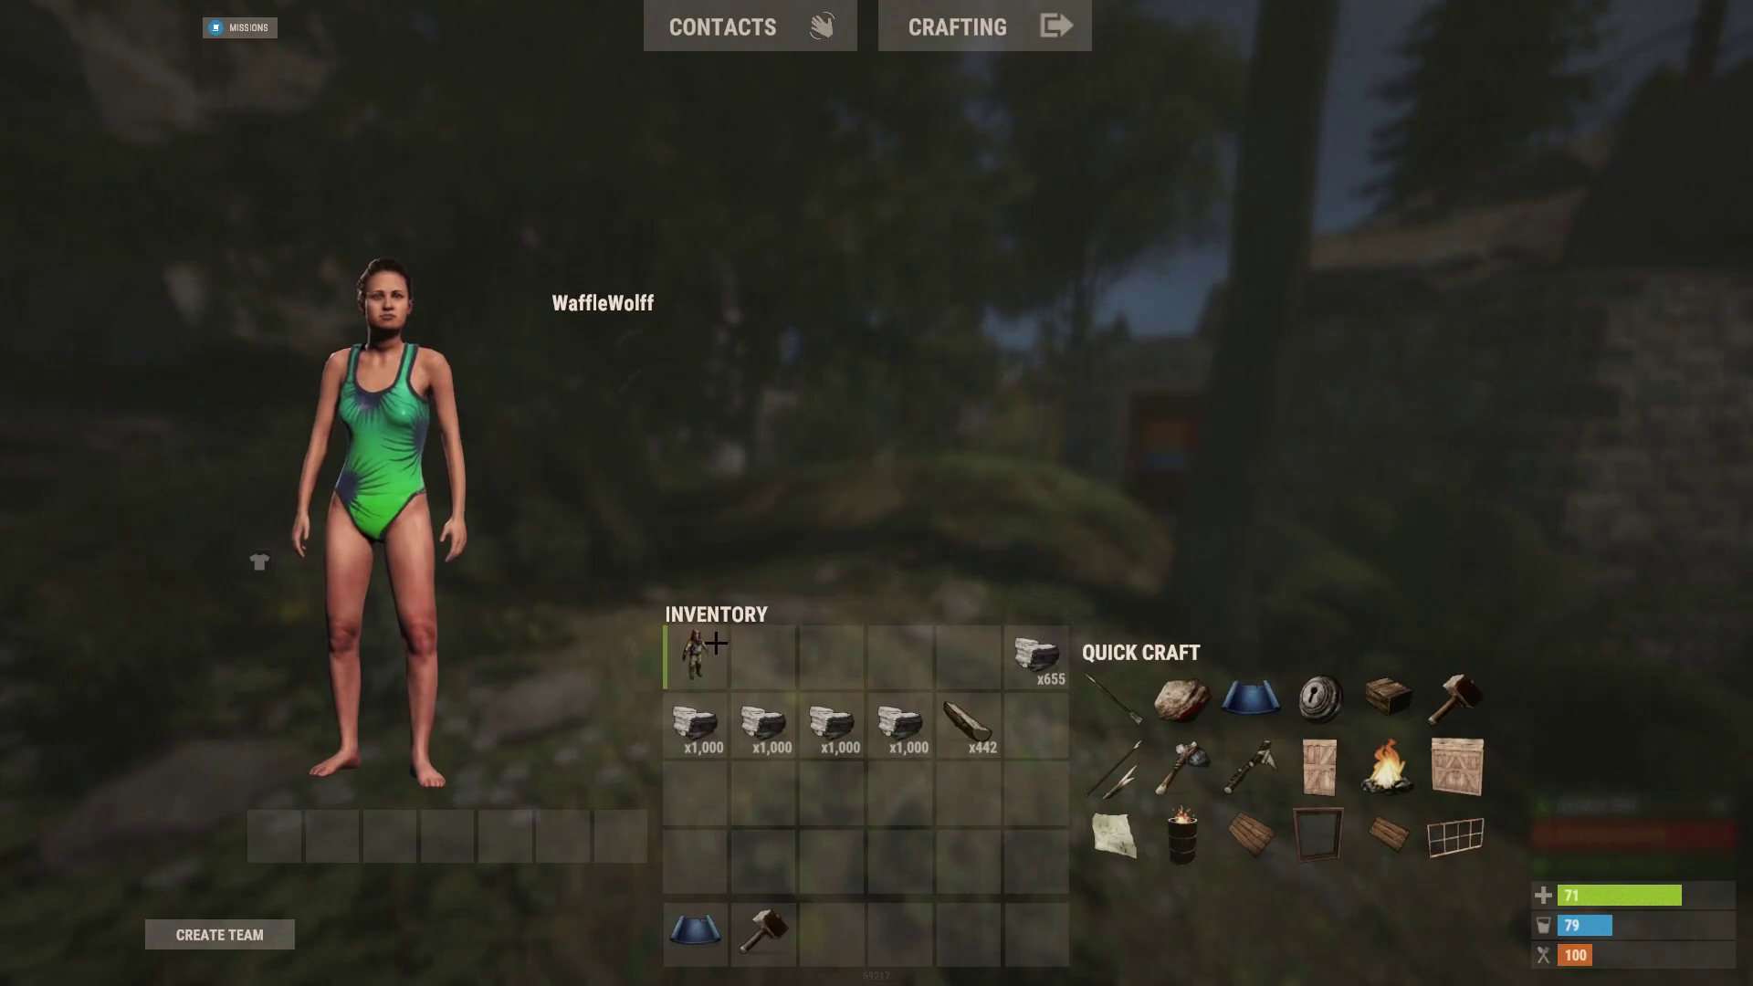
pyautogui.press('Tab')
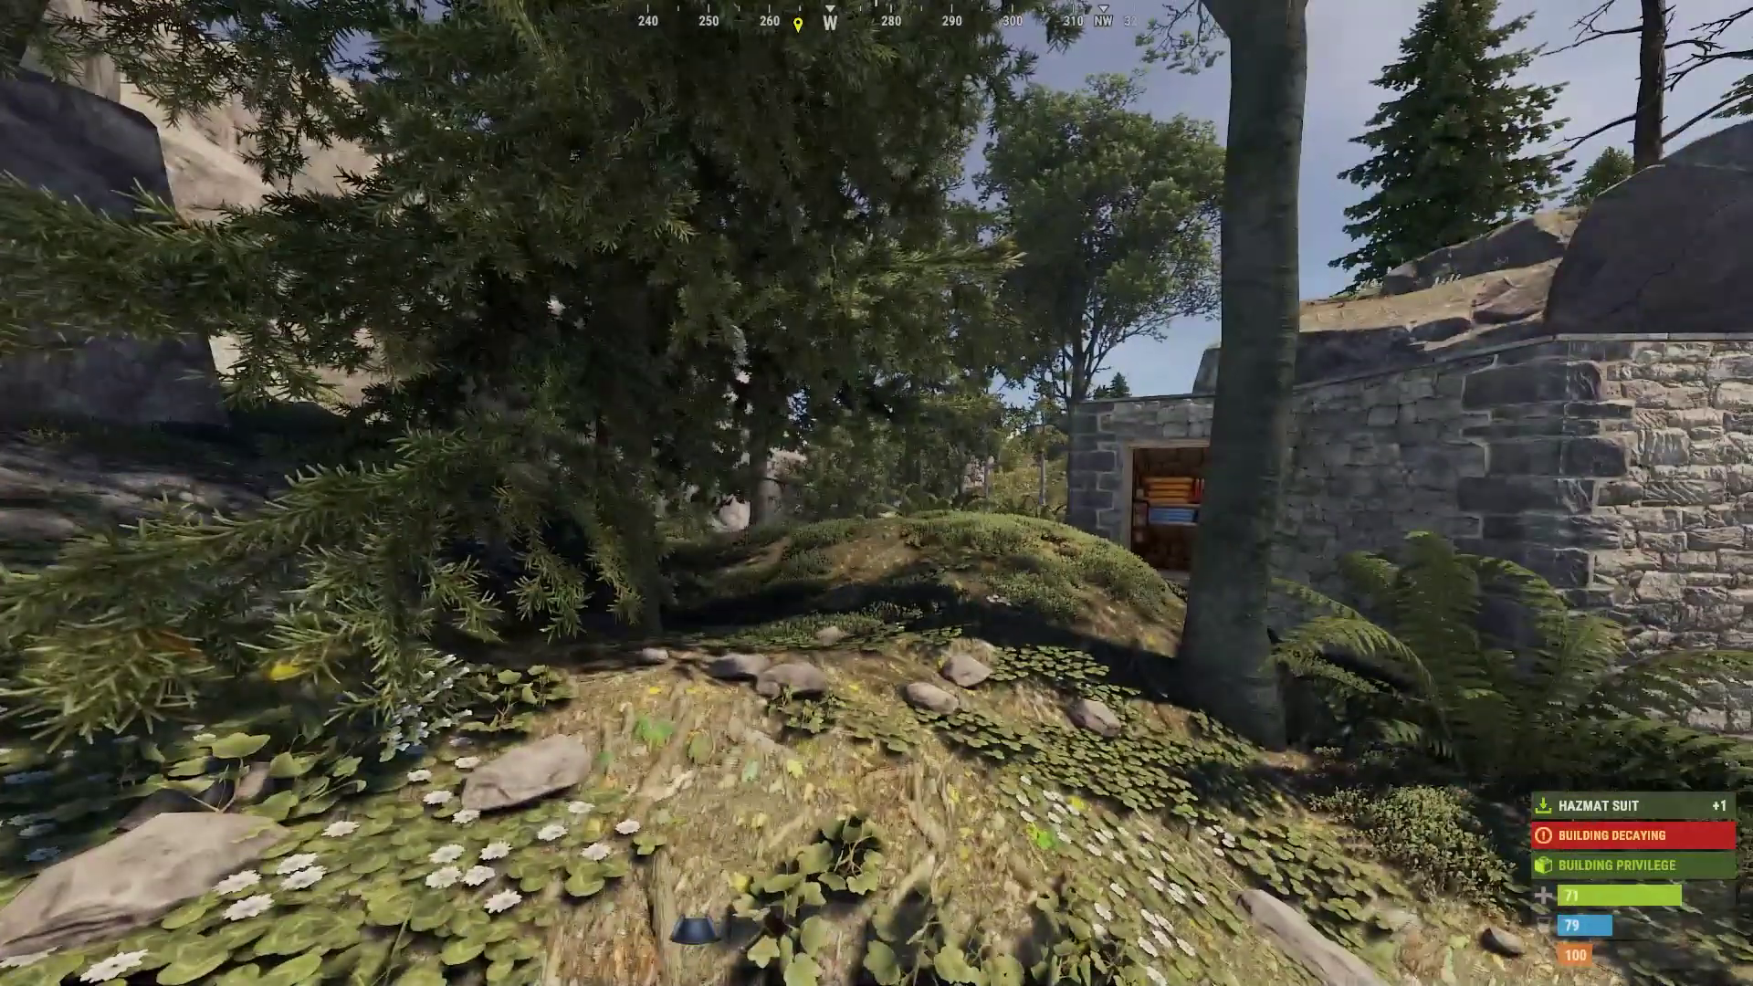
pyautogui.press('F1')
pyautogui.click(100, 49)
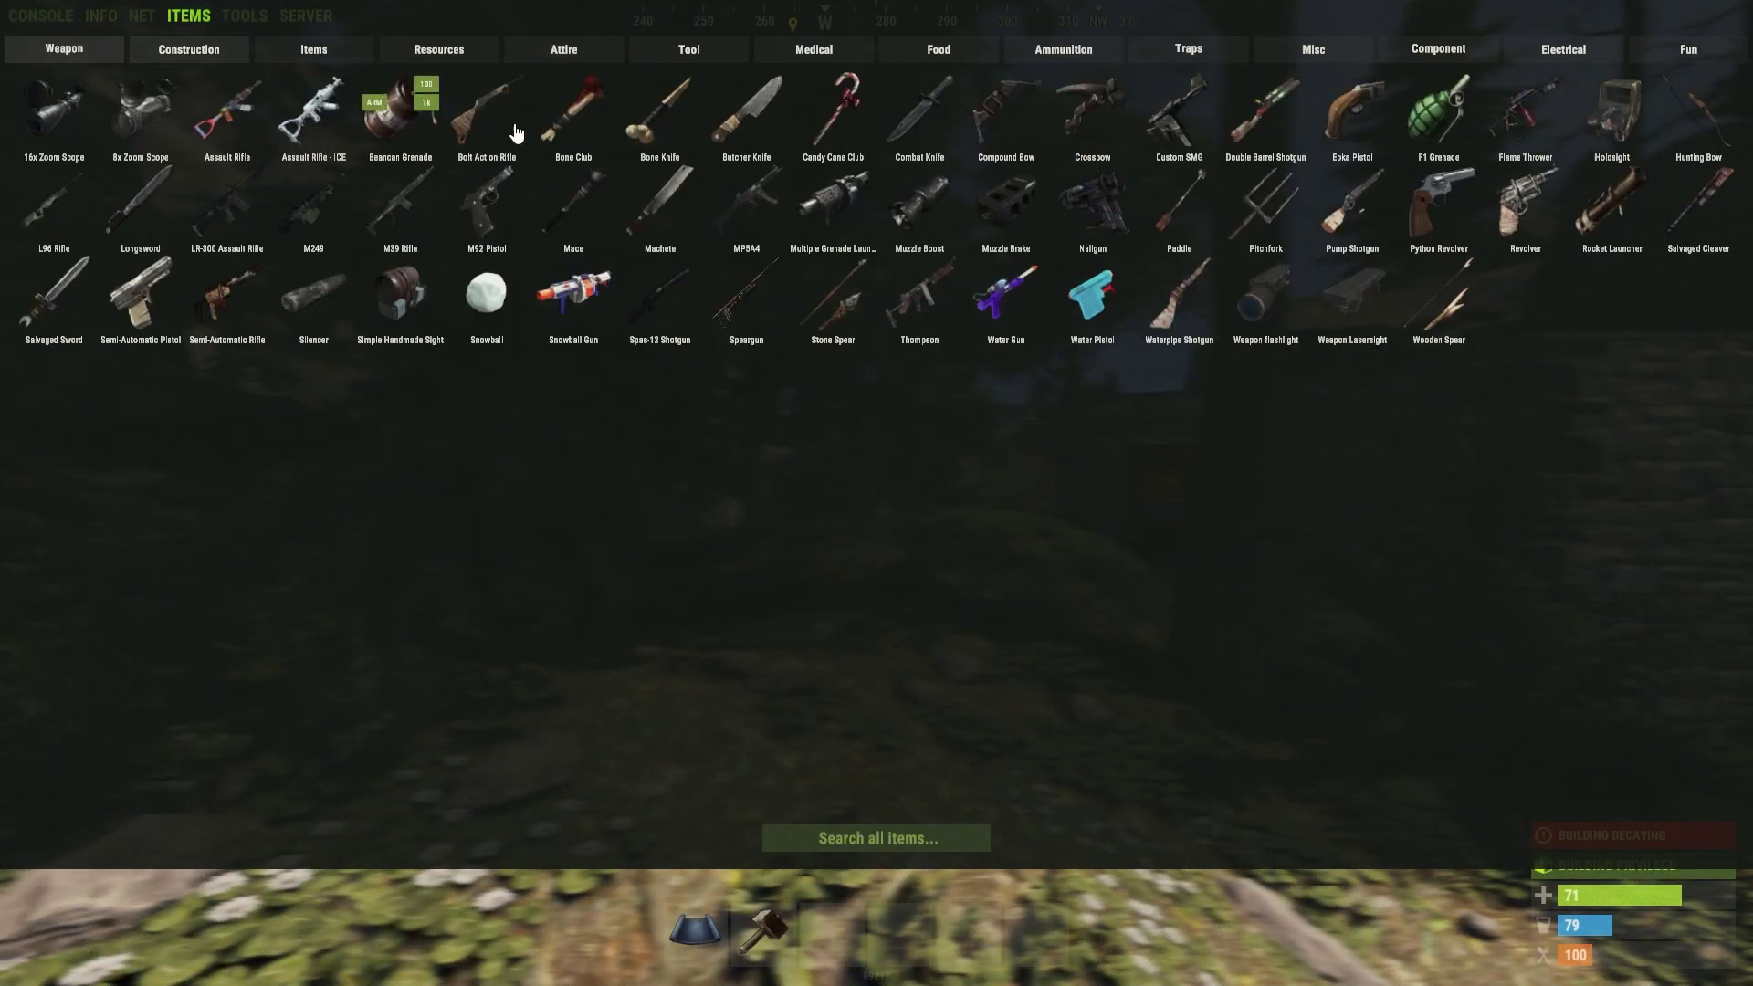
pyautogui.click(1102, 151)
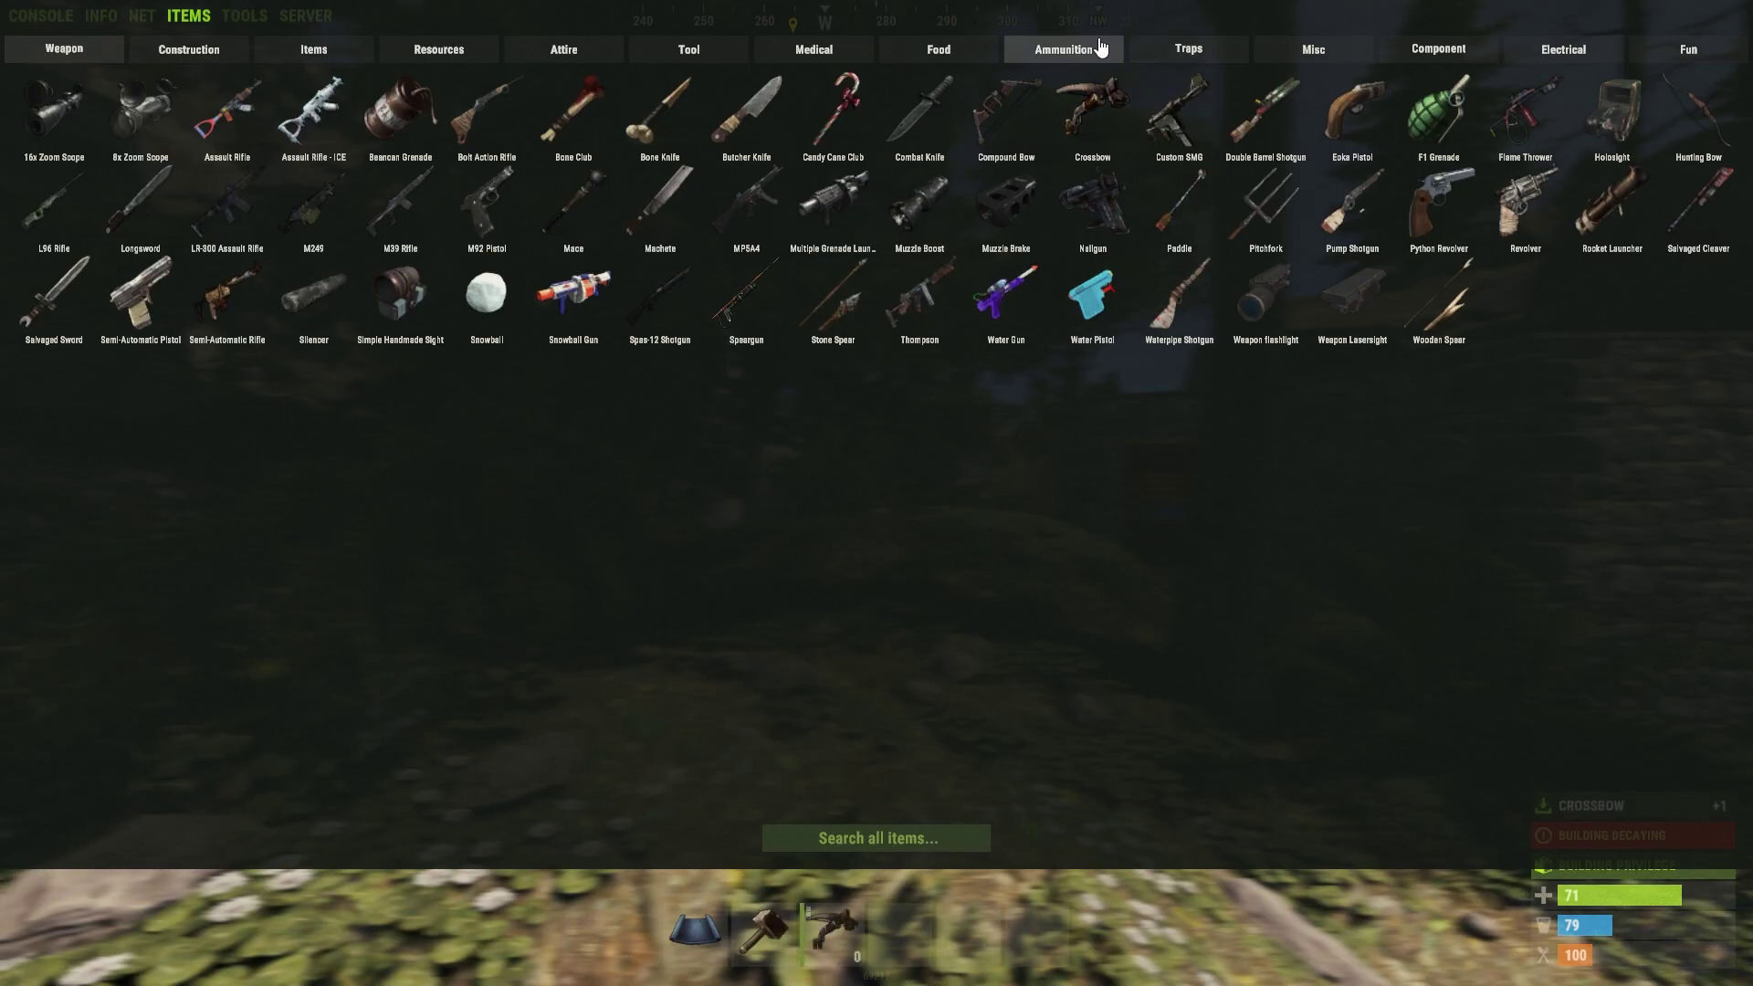
pyautogui.click(1106, 50)
pyautogui.click(568, 229)
pyautogui.press('F1')
# - Equip the crossbow, load the arrow, and spawn a Salvaged Icepick from the Tool items
pyautogui.press('3')
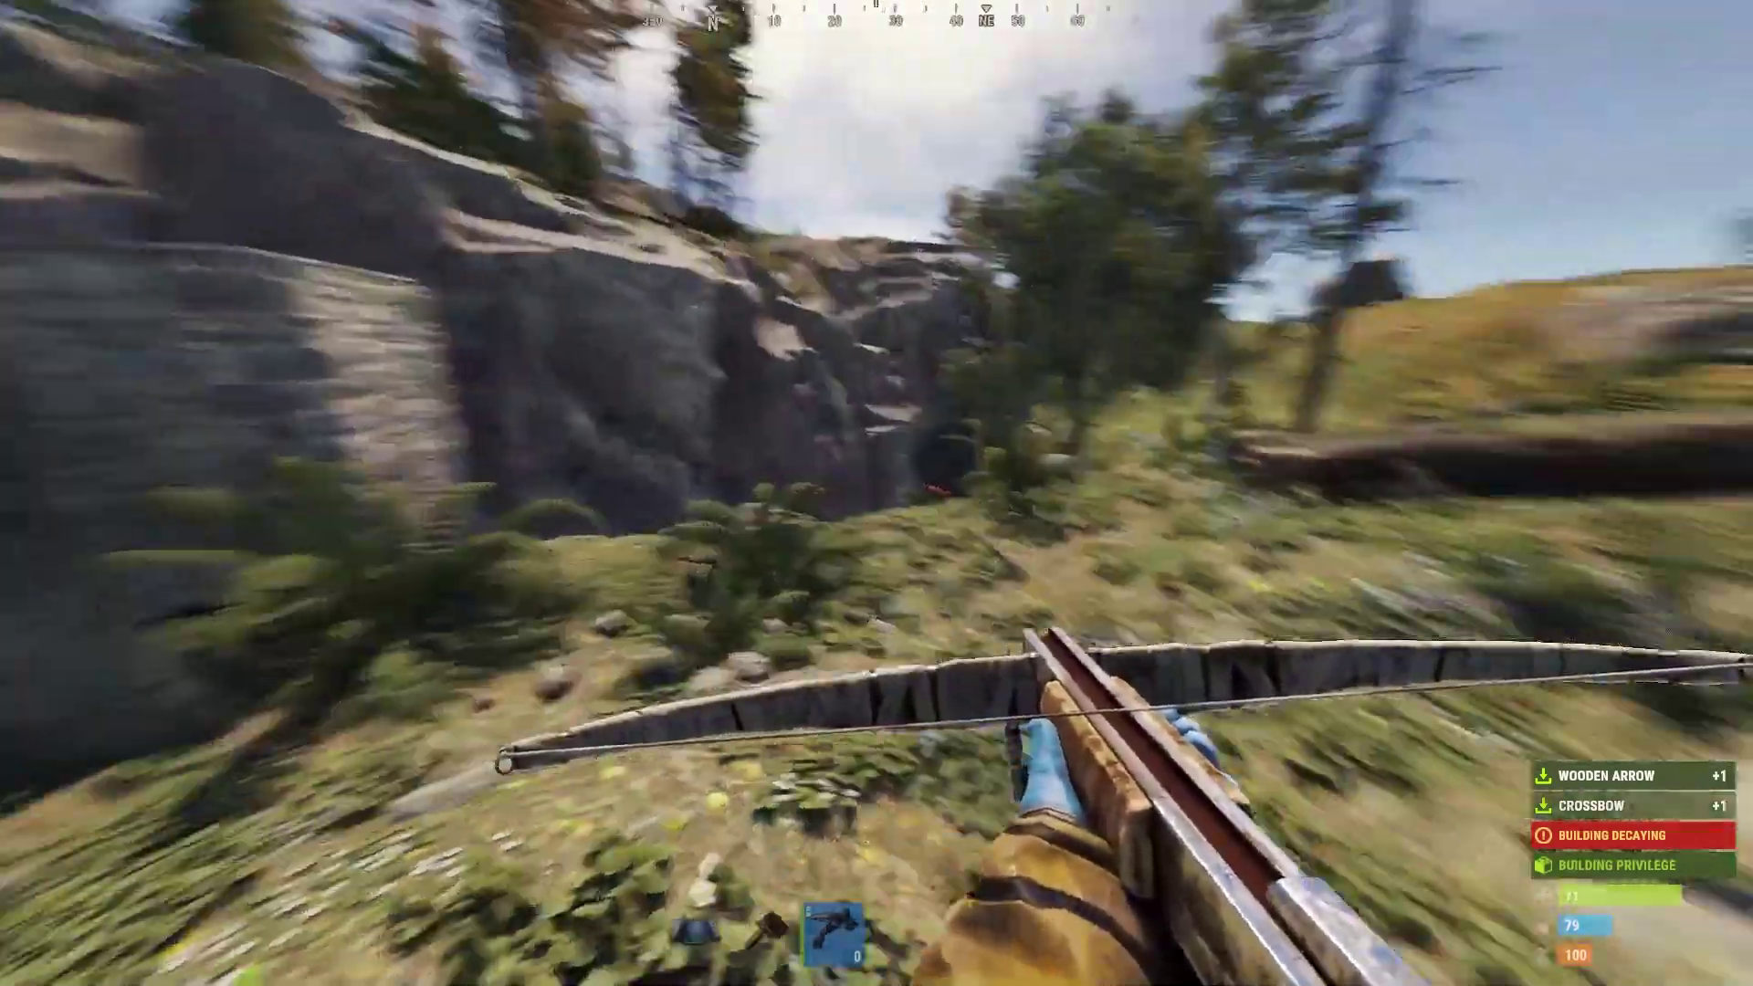
pyautogui.press('w')
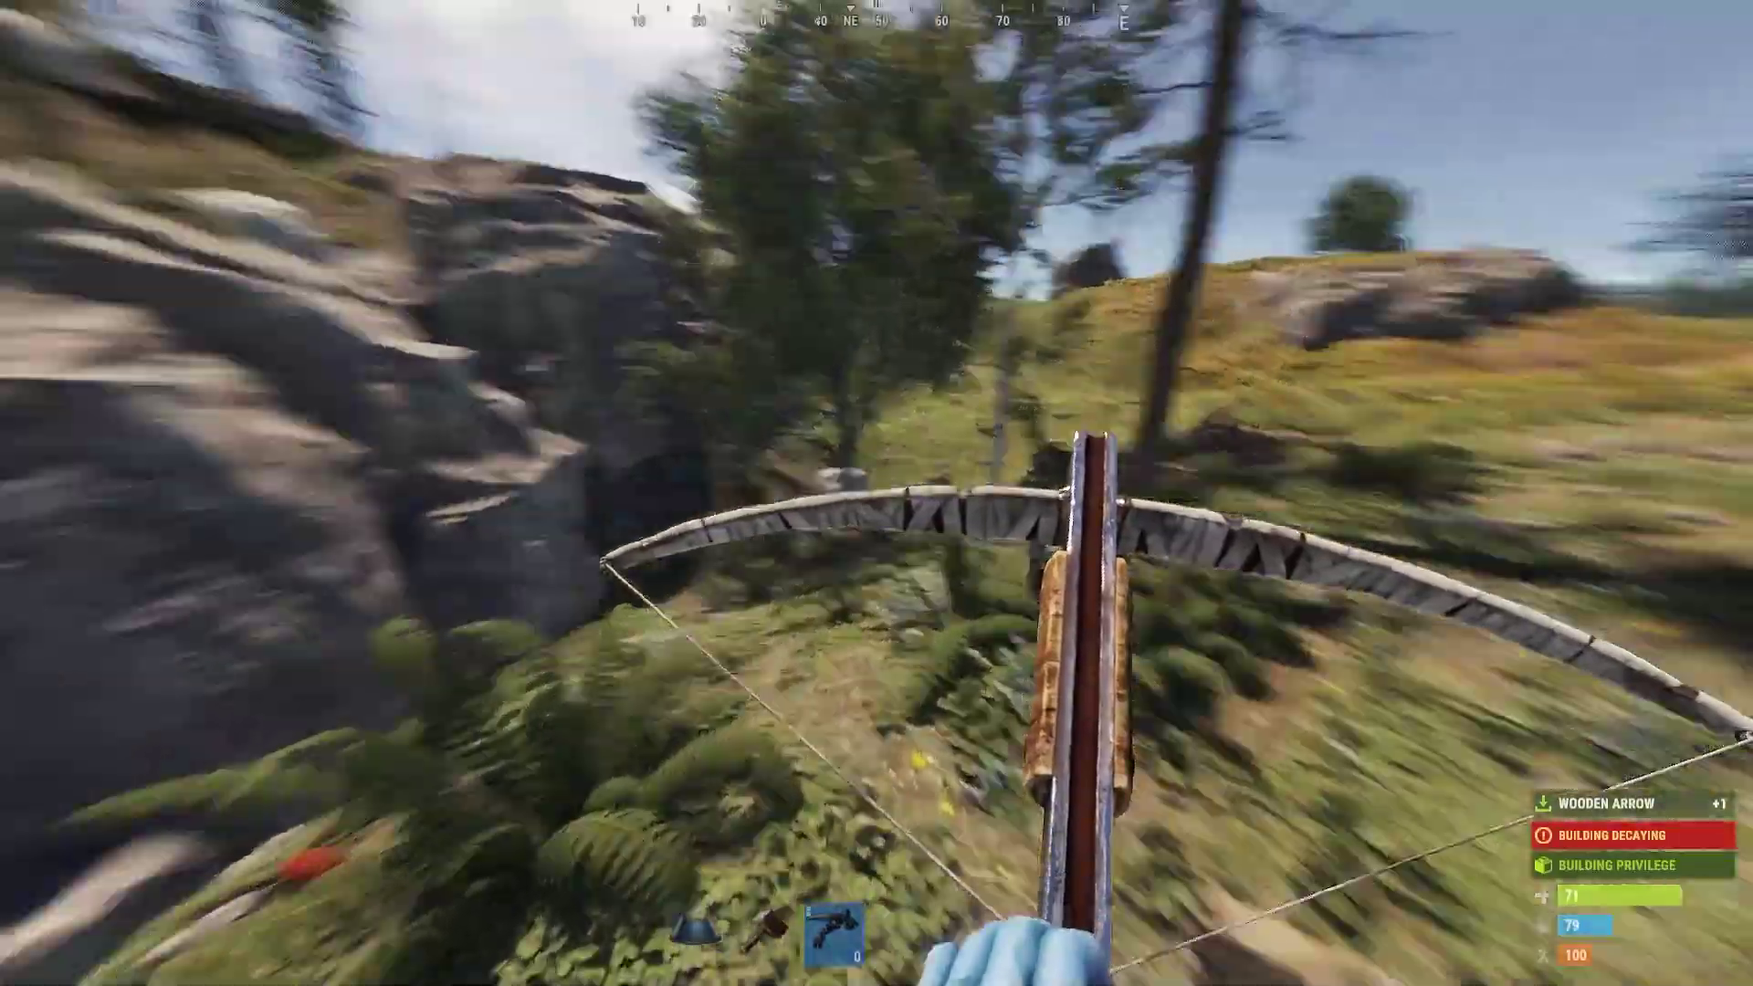
pyautogui.press('r')
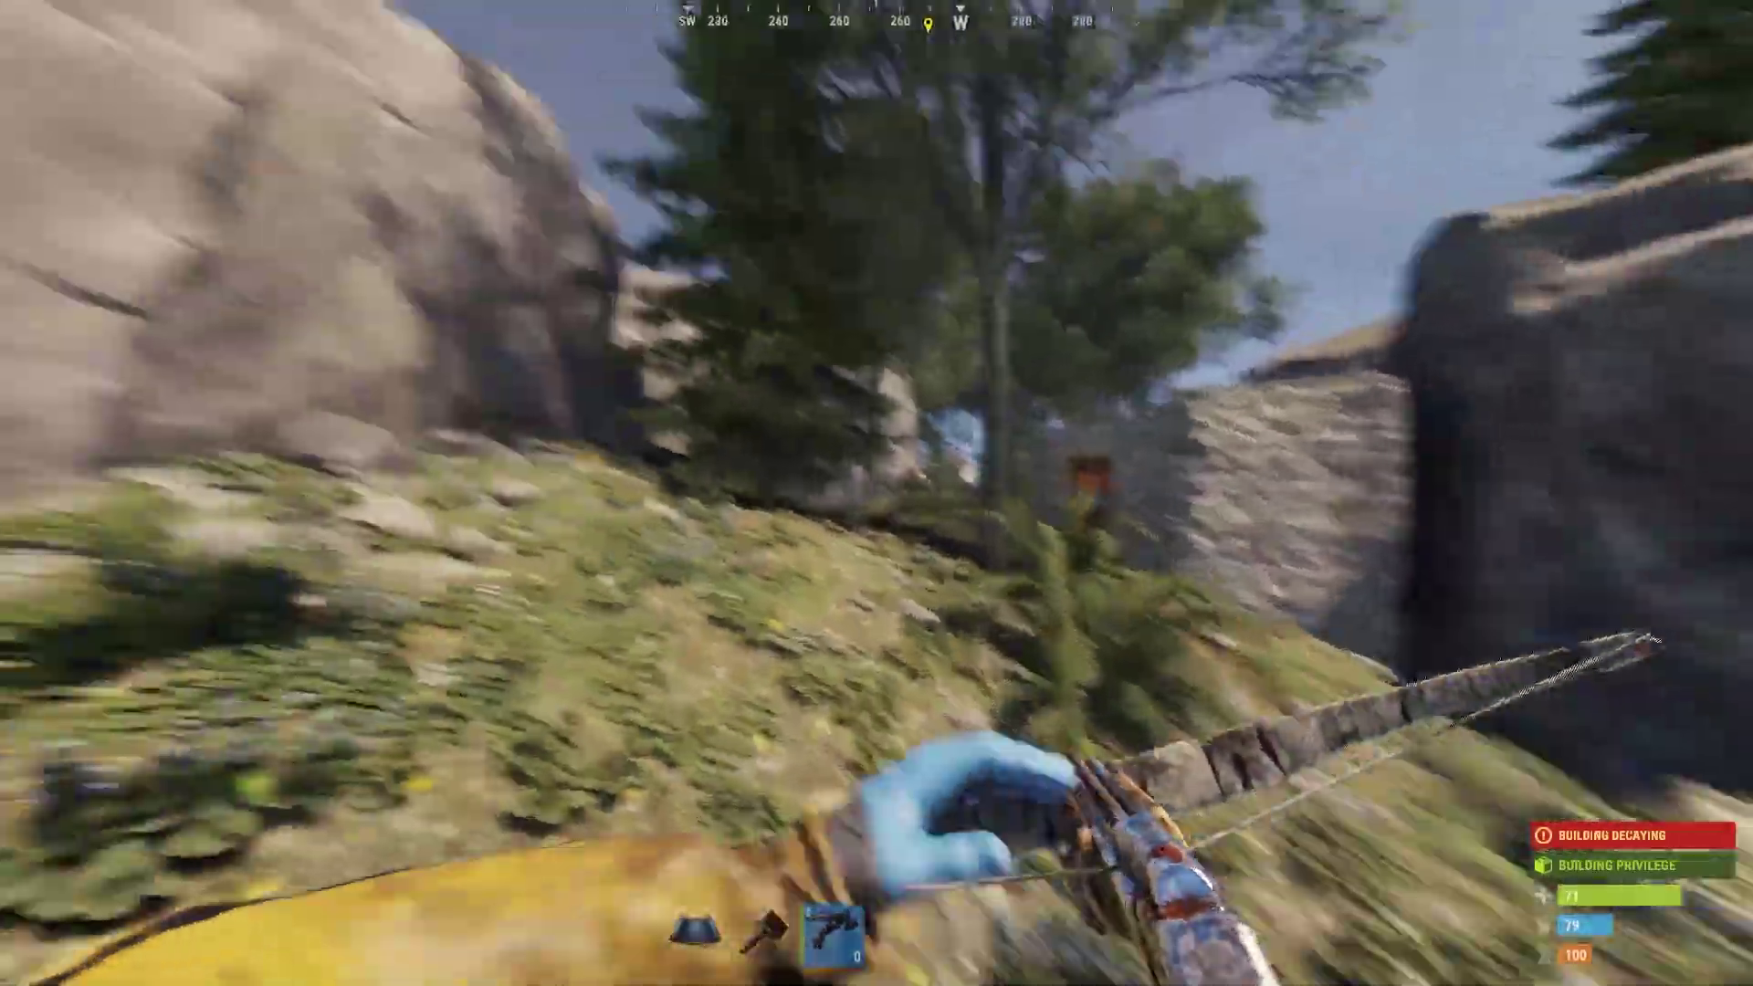
pyautogui.press('F1')
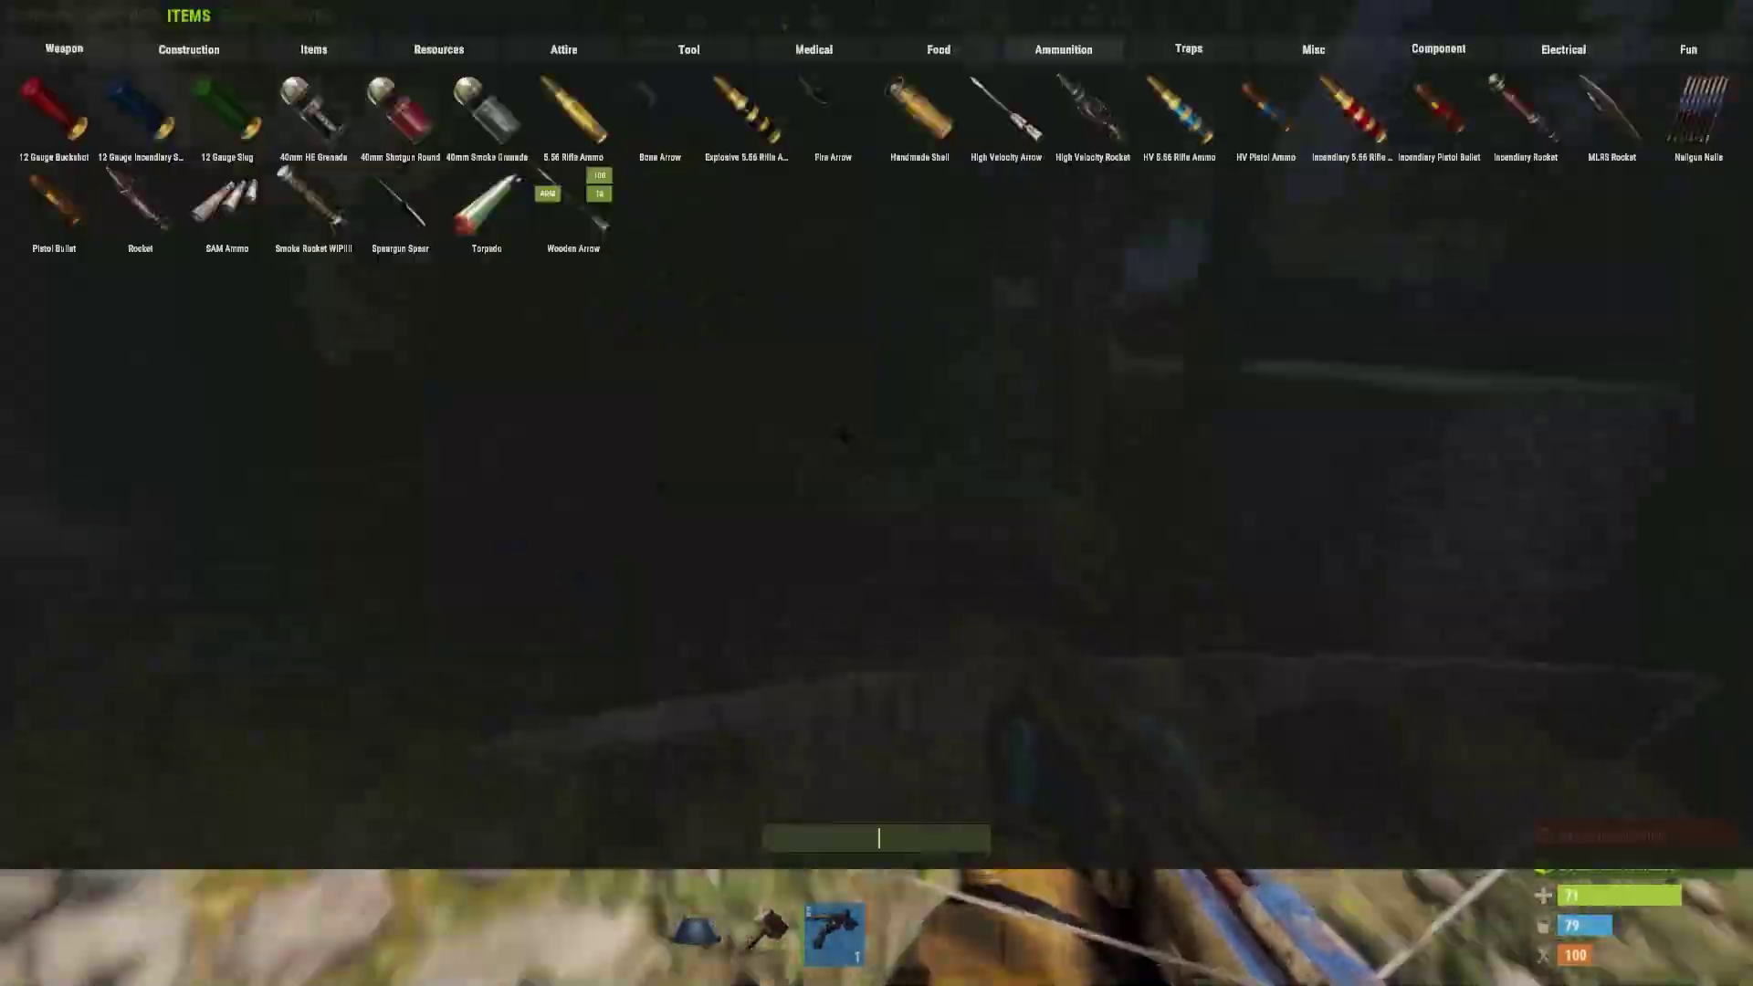
pyautogui.click(684, 52)
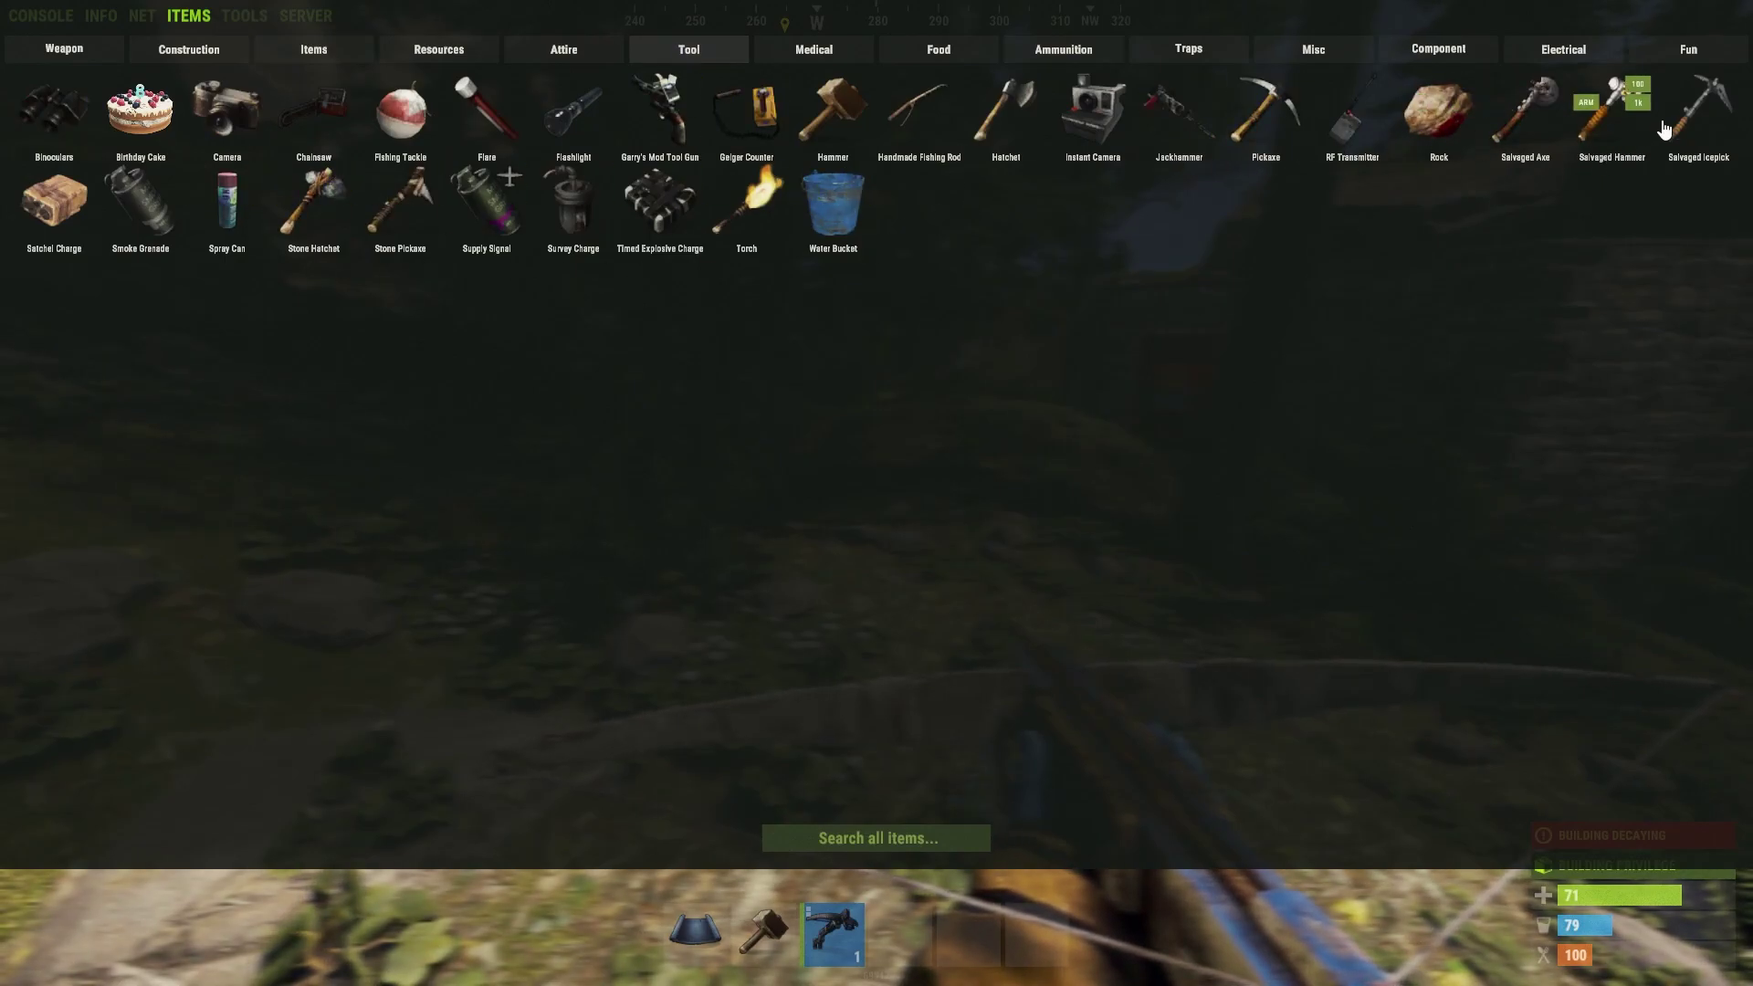
pyautogui.click(1704, 117)
pyautogui.press('F1')
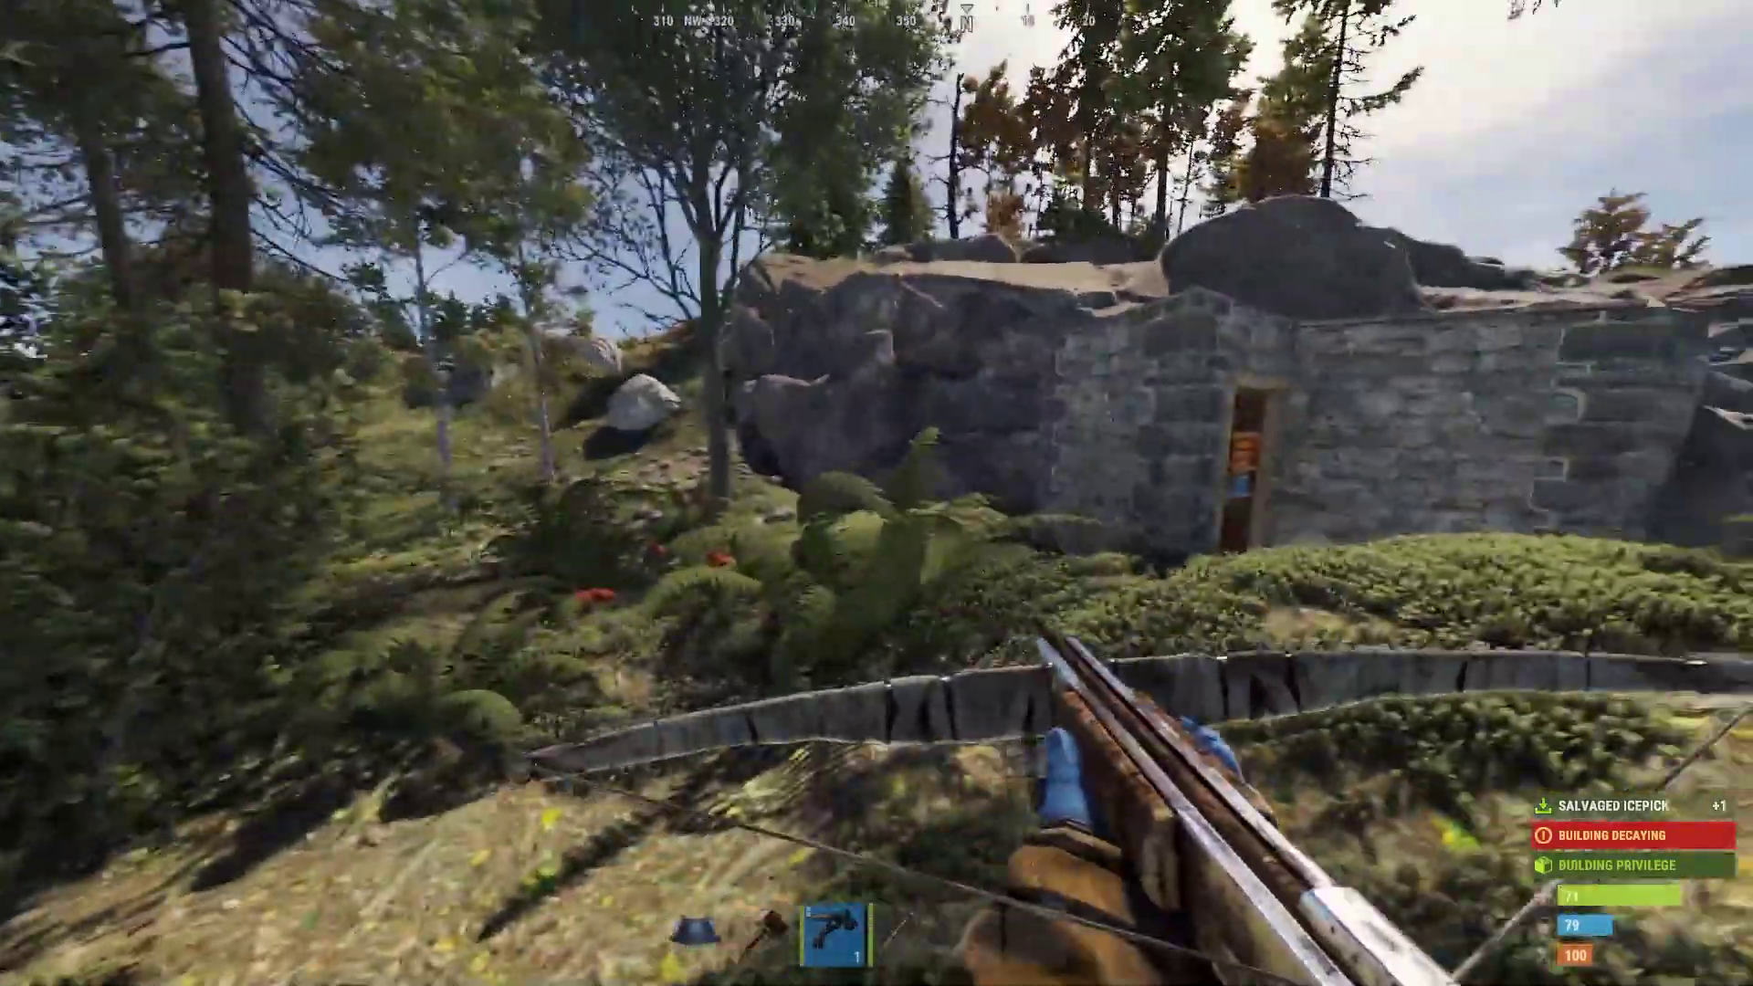
# - Walk past the stone building toward the ferns, then bring up the console with demo.record tutorial1 entered
pyautogui.press('w')
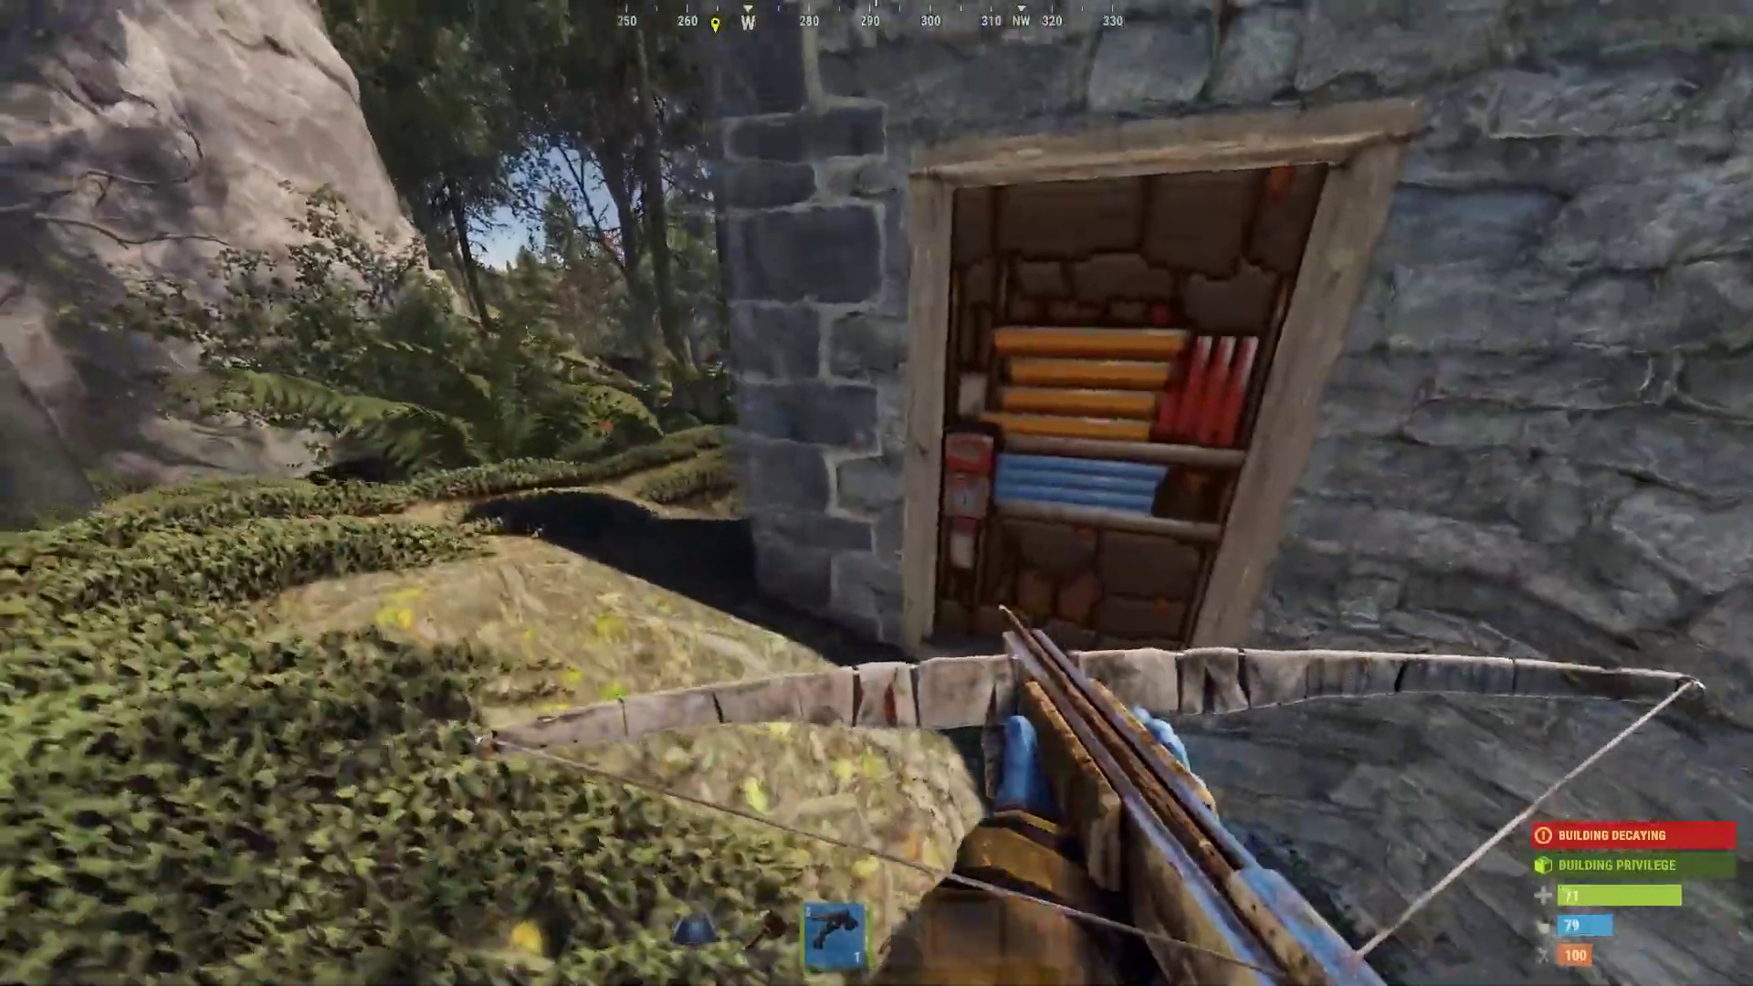
pyautogui.press('a')
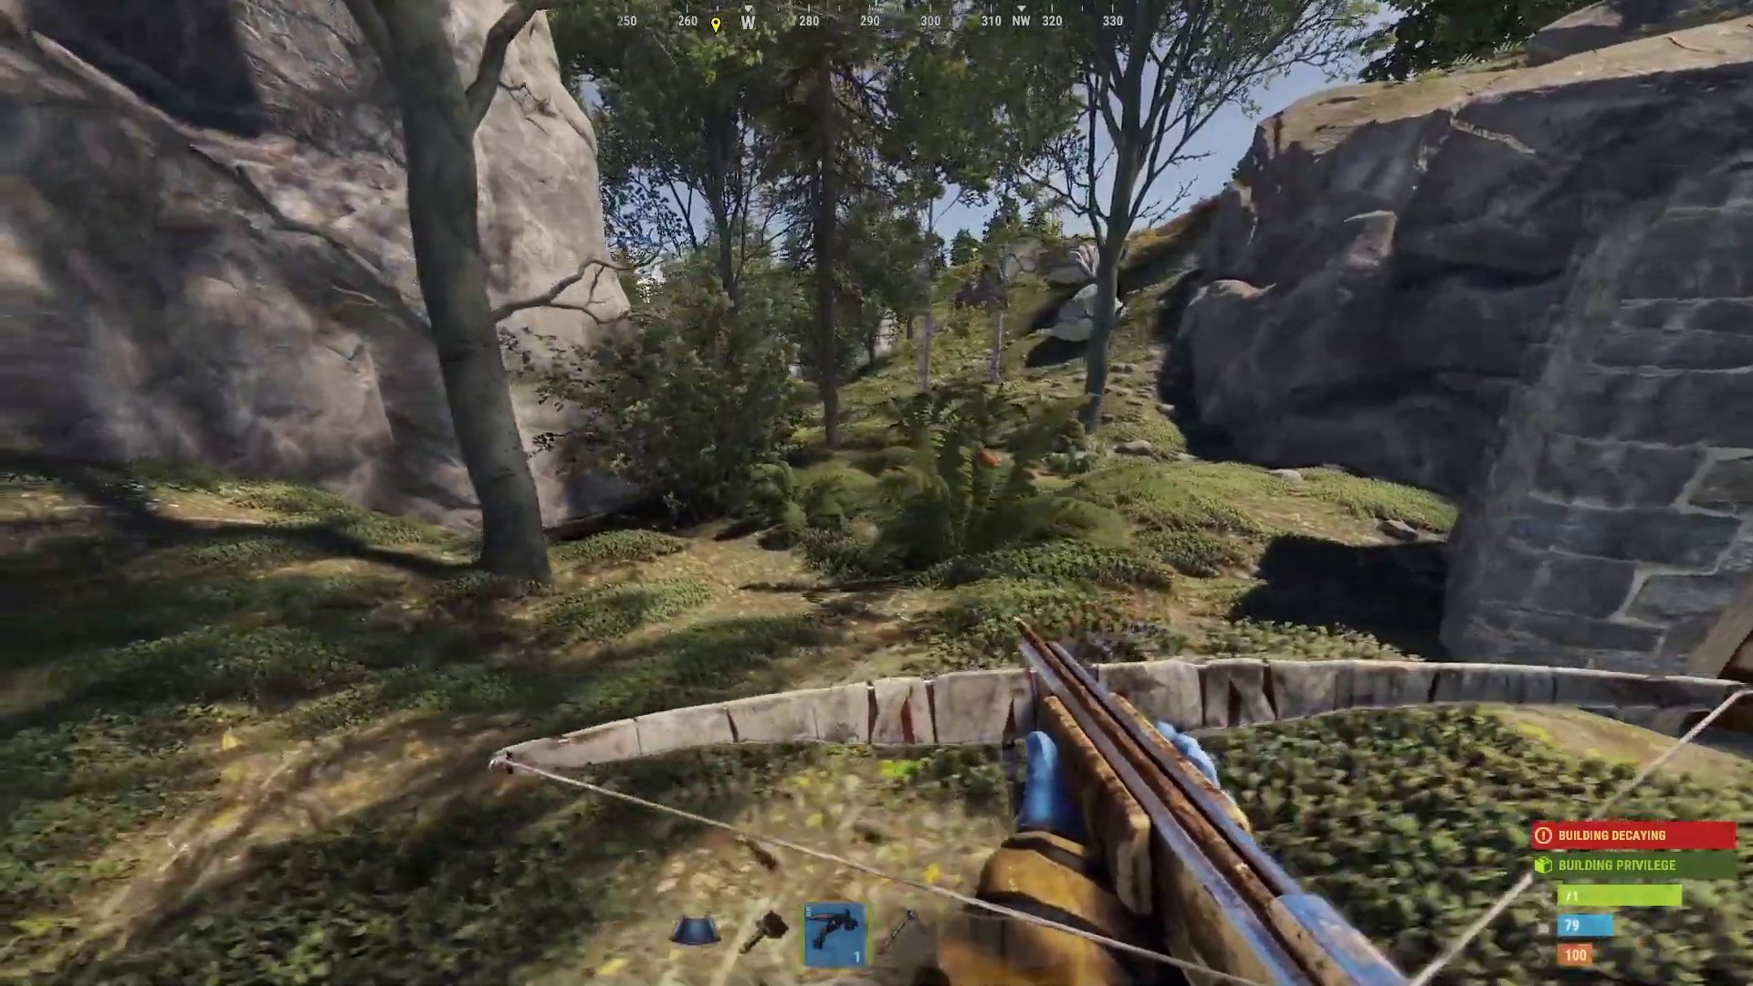
pyautogui.press('w')
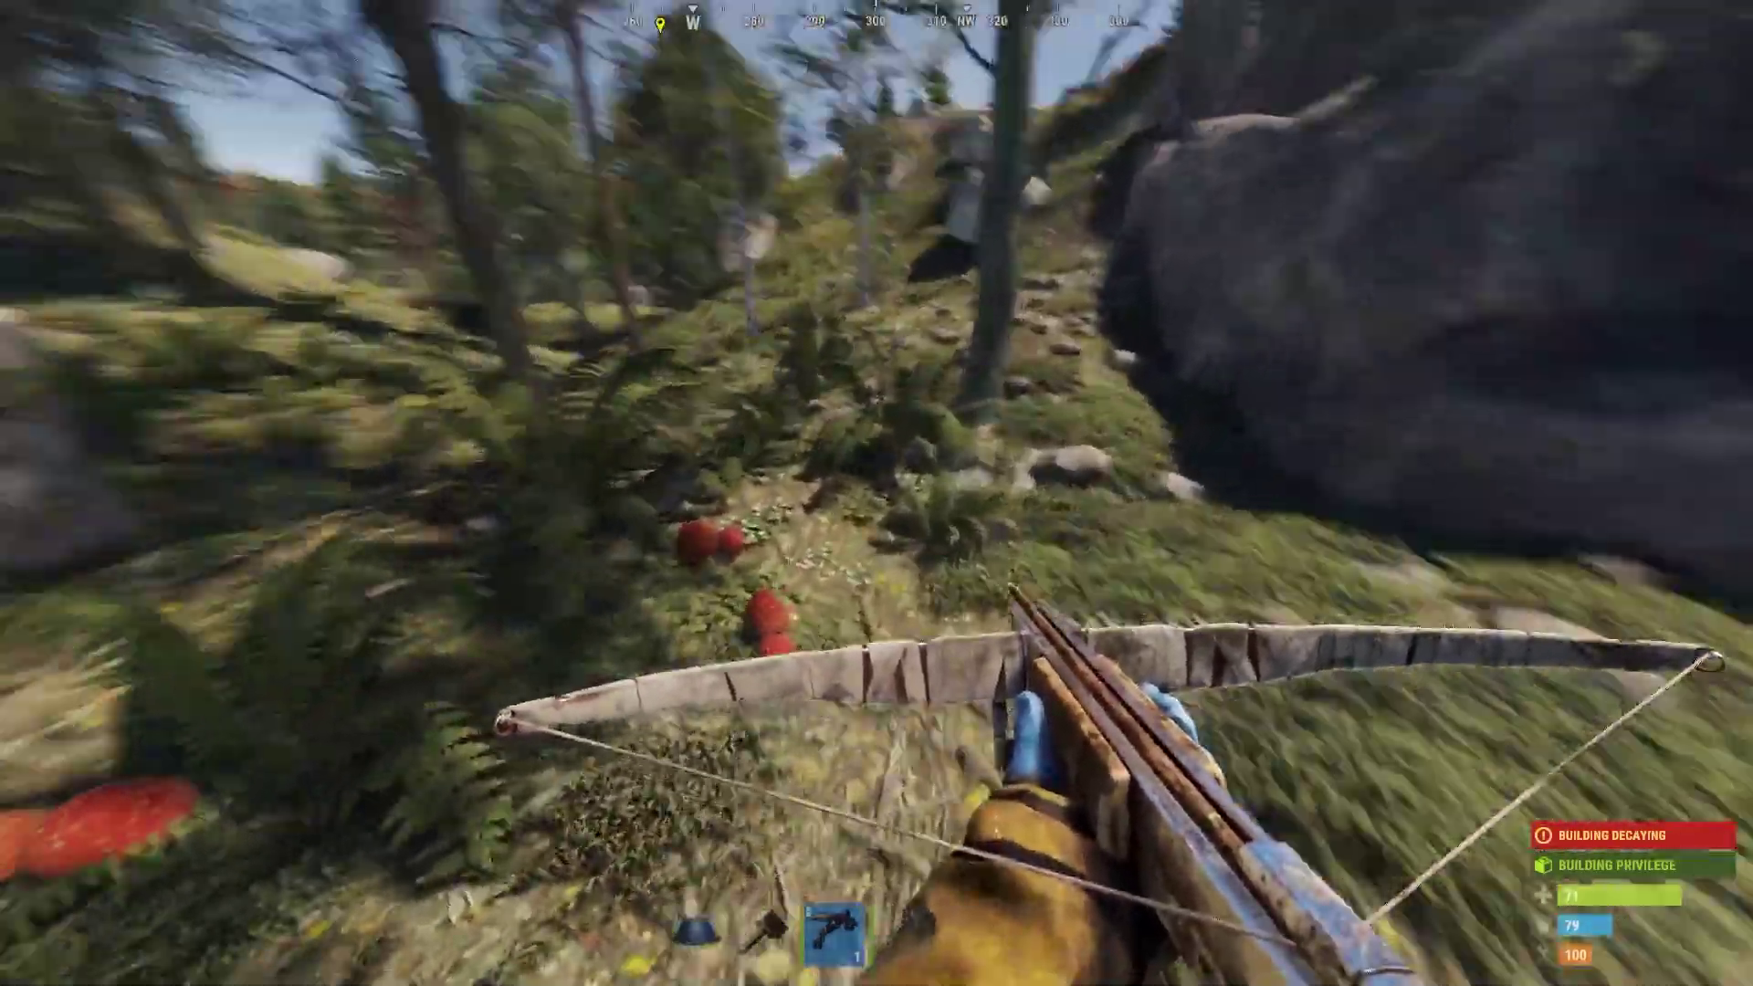
pyautogui.press('w')
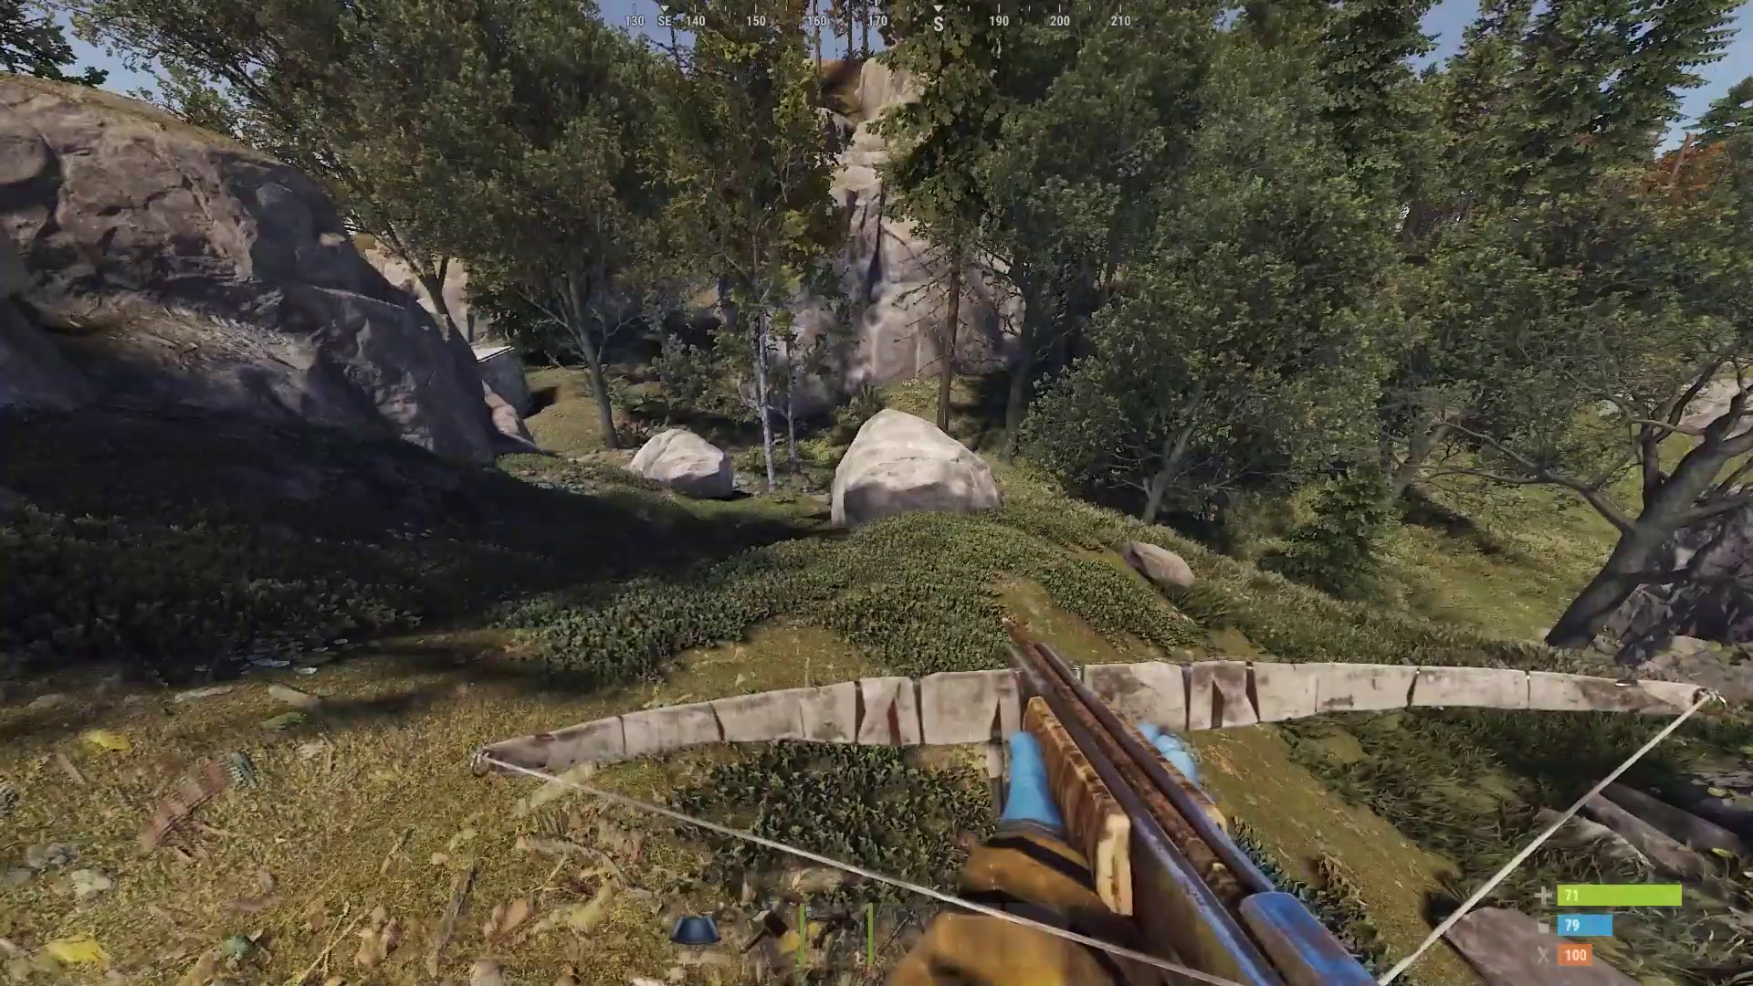
pyautogui.press('F1')
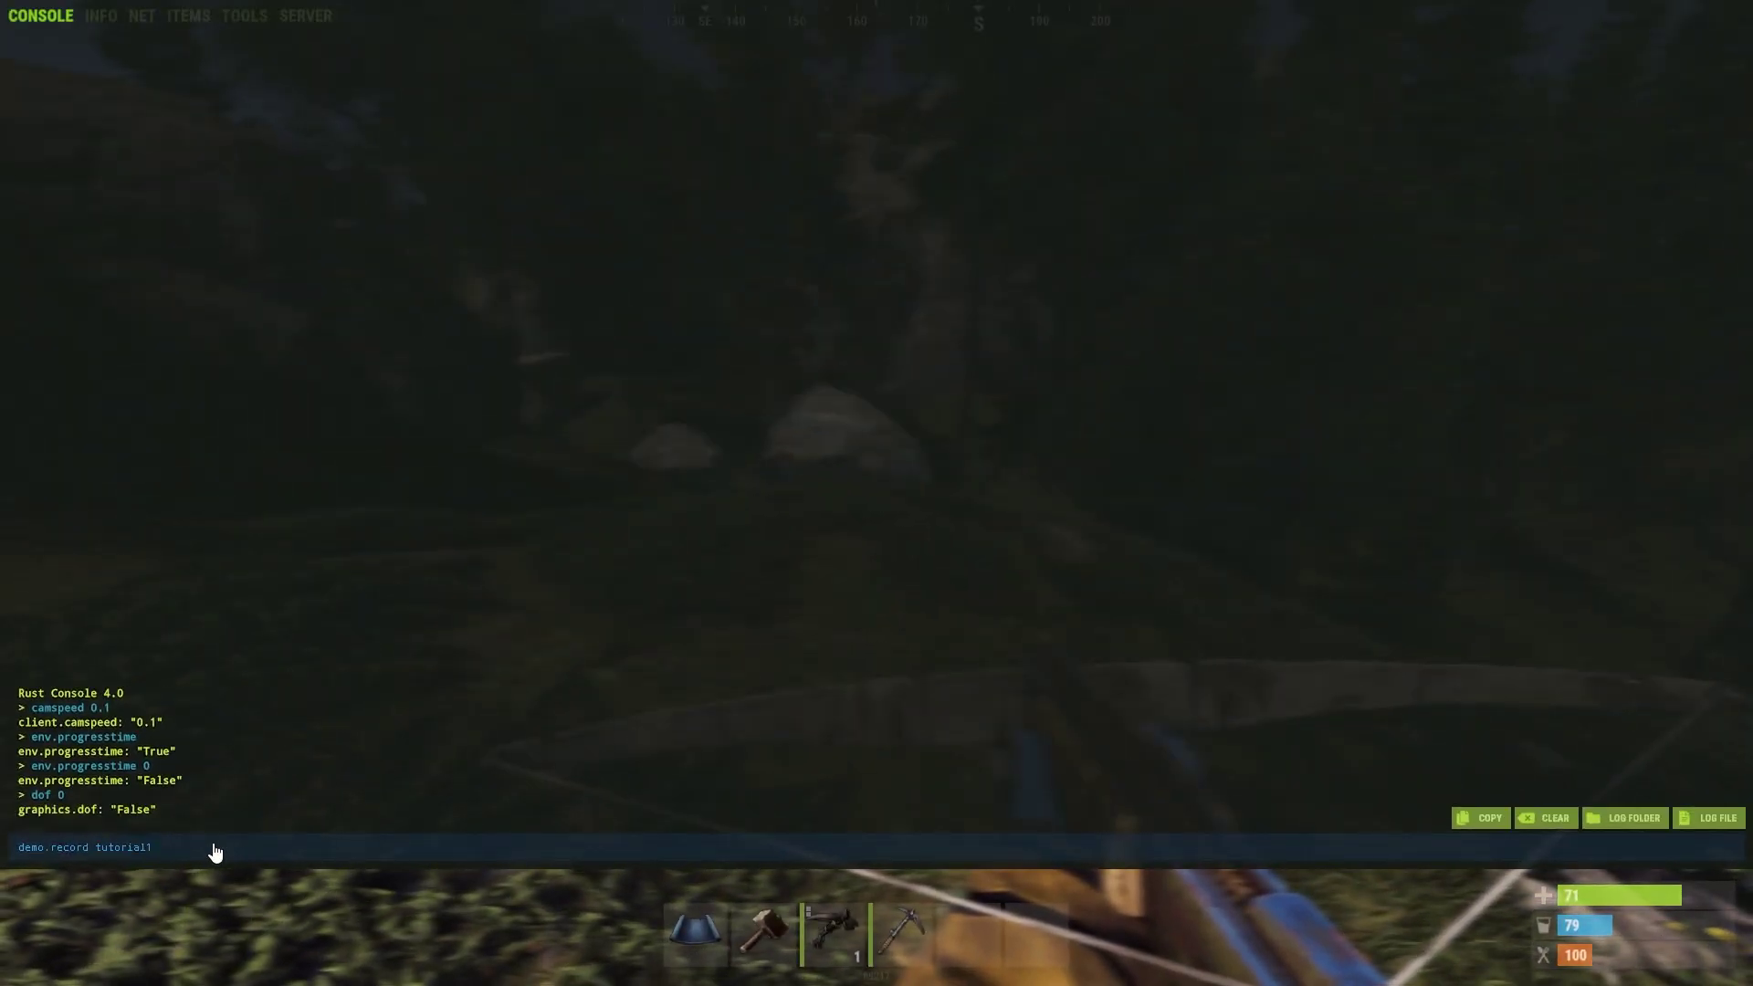
# - Record the tutorial1 demo with a stone-ore spawned, then run demo.stop to save tutorial1.dem
pyautogui.press('F1')
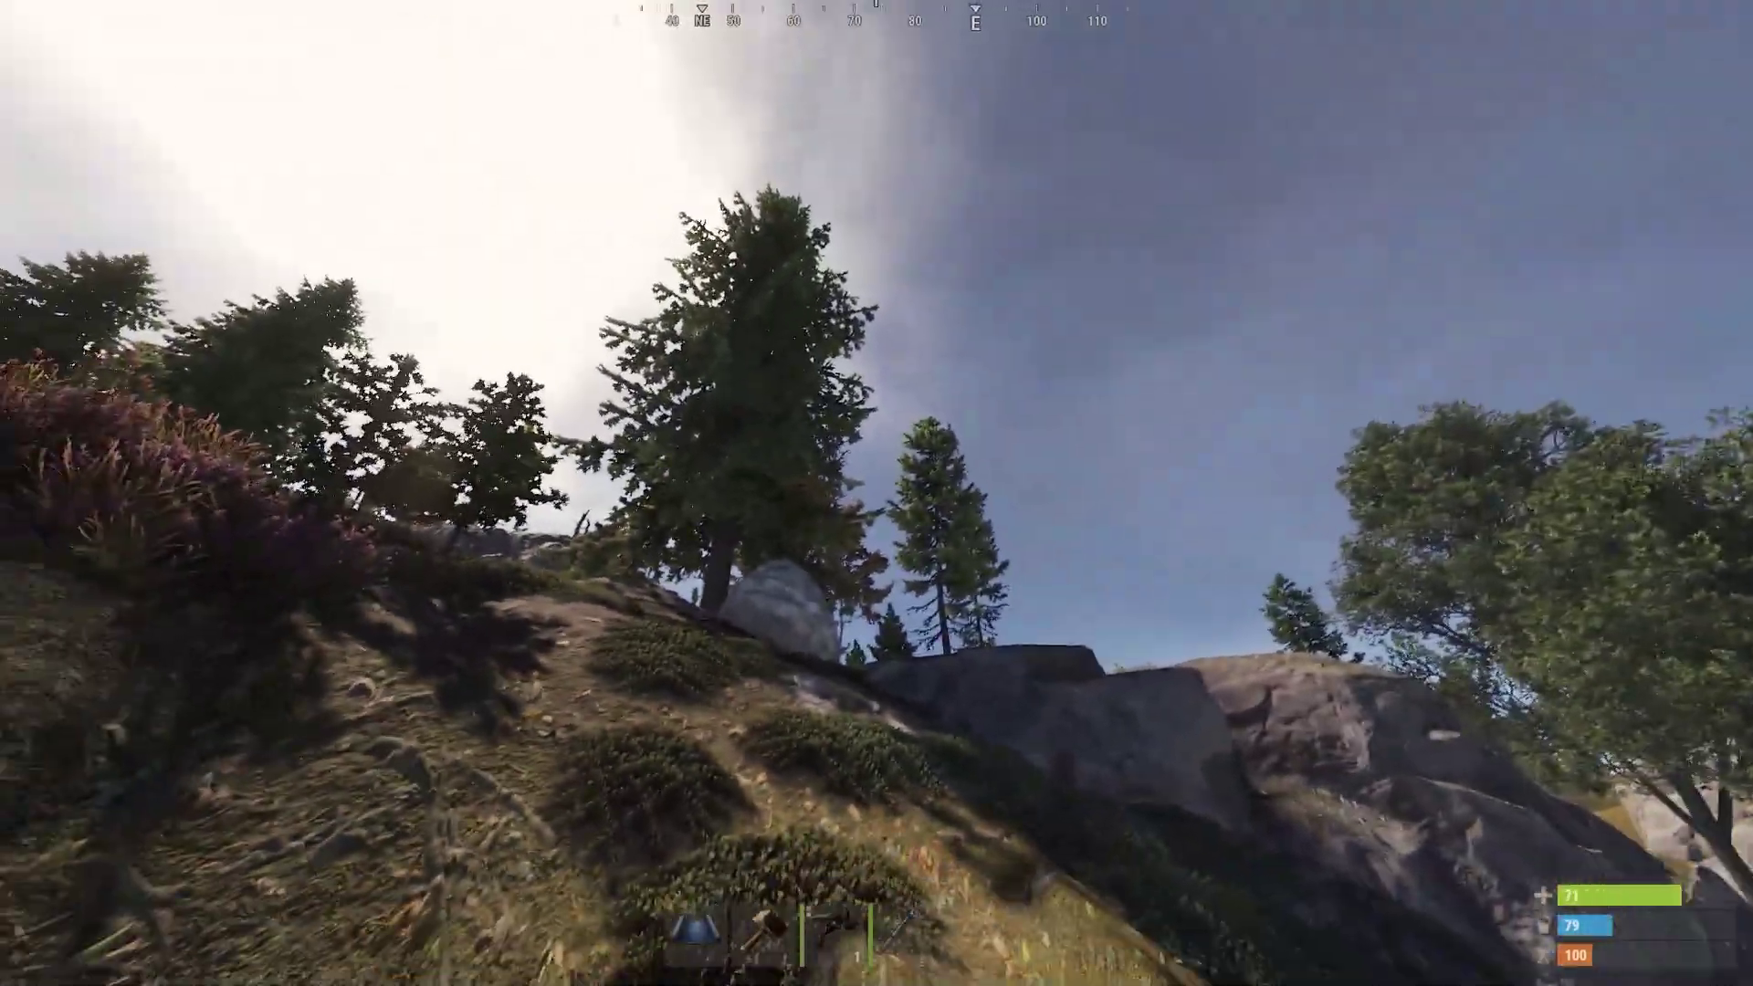
pyautogui.press('3')
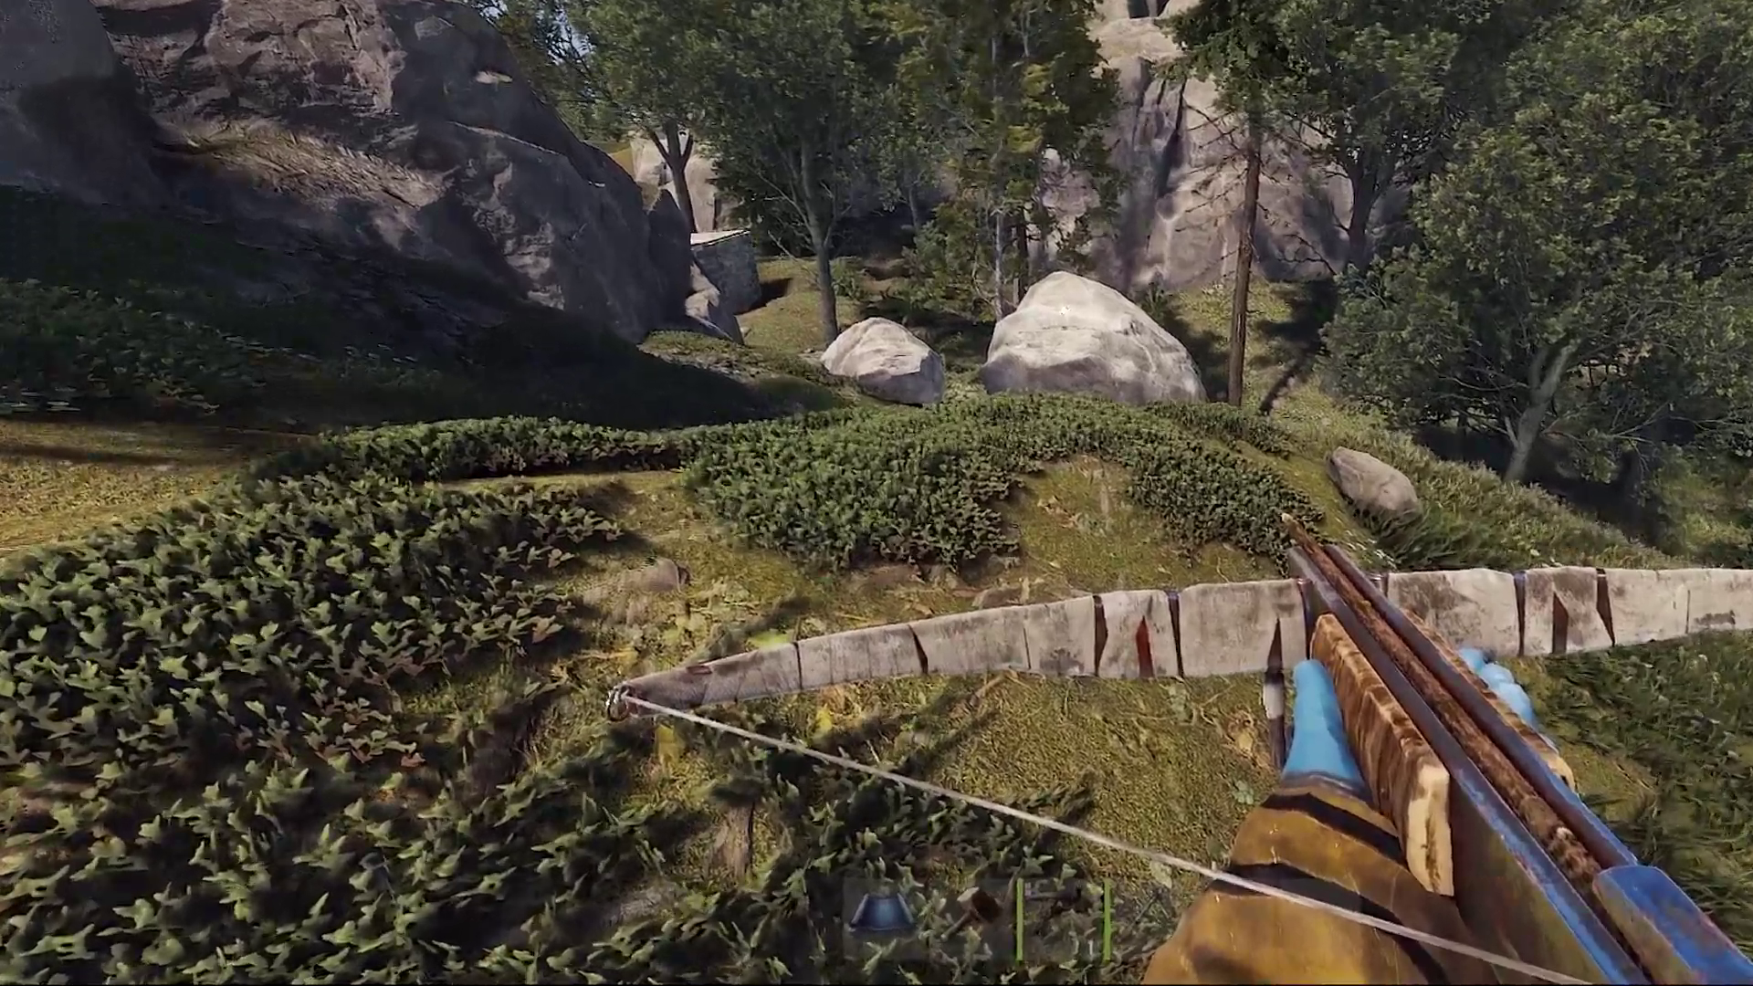
pyautogui.press('F1')
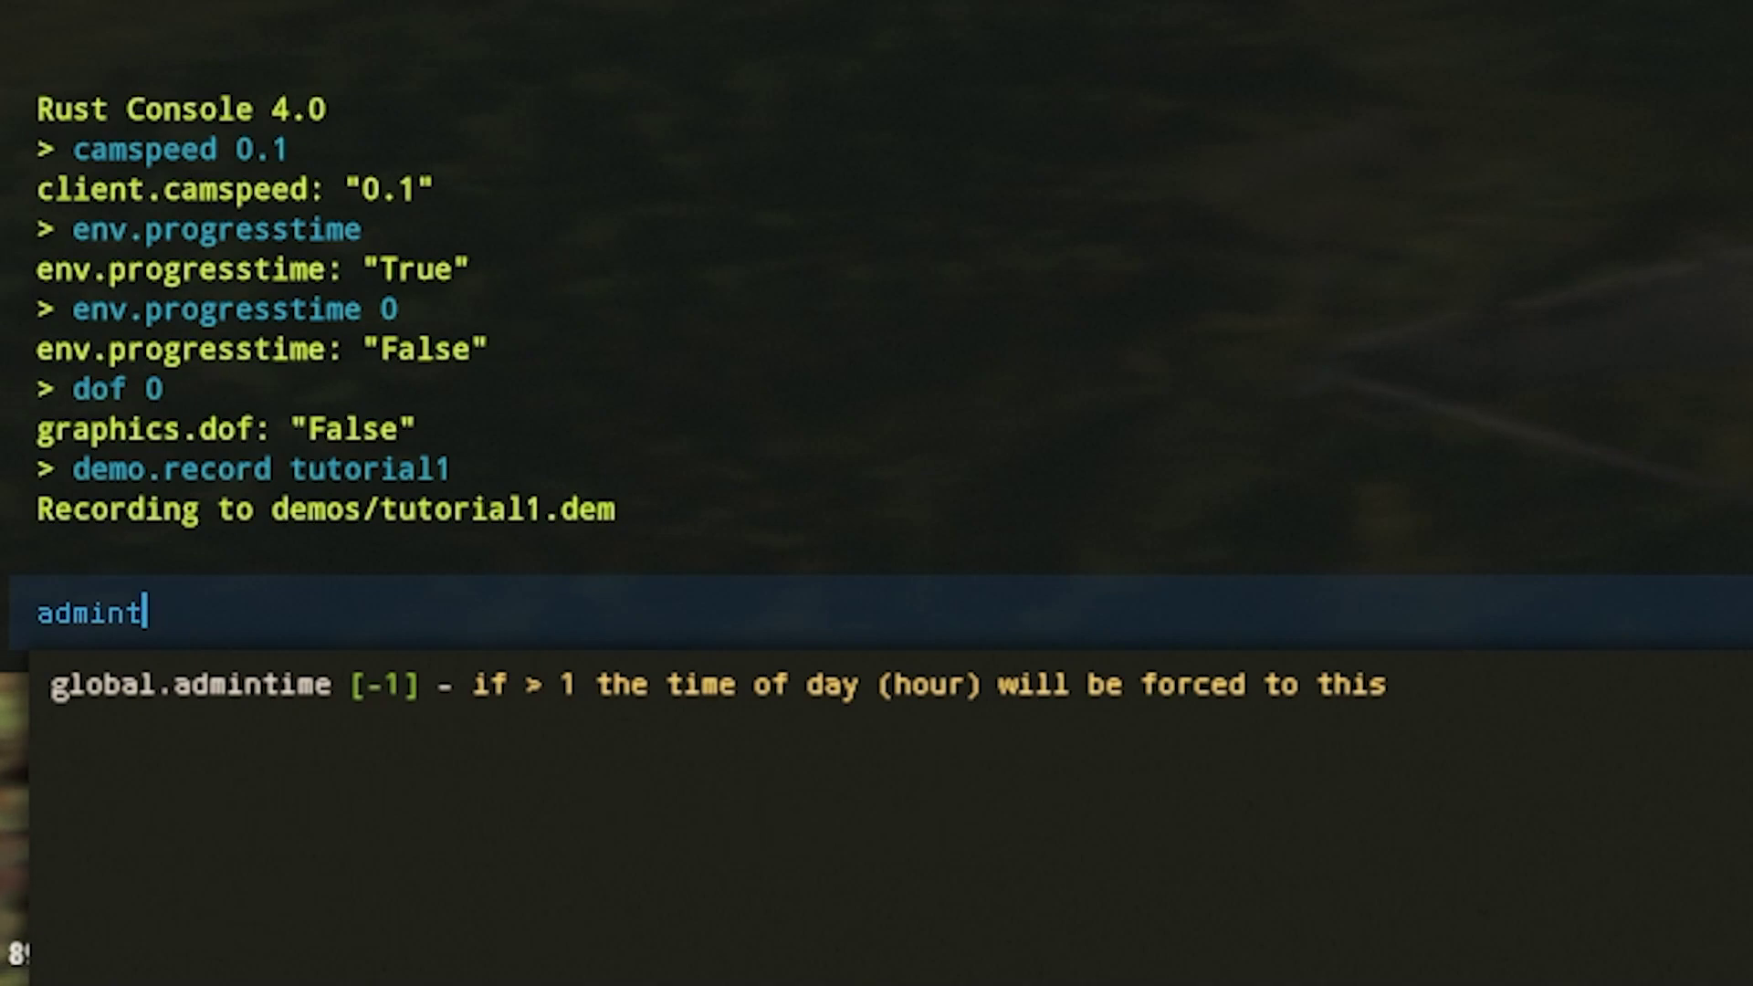
pyautogui.press('F1')
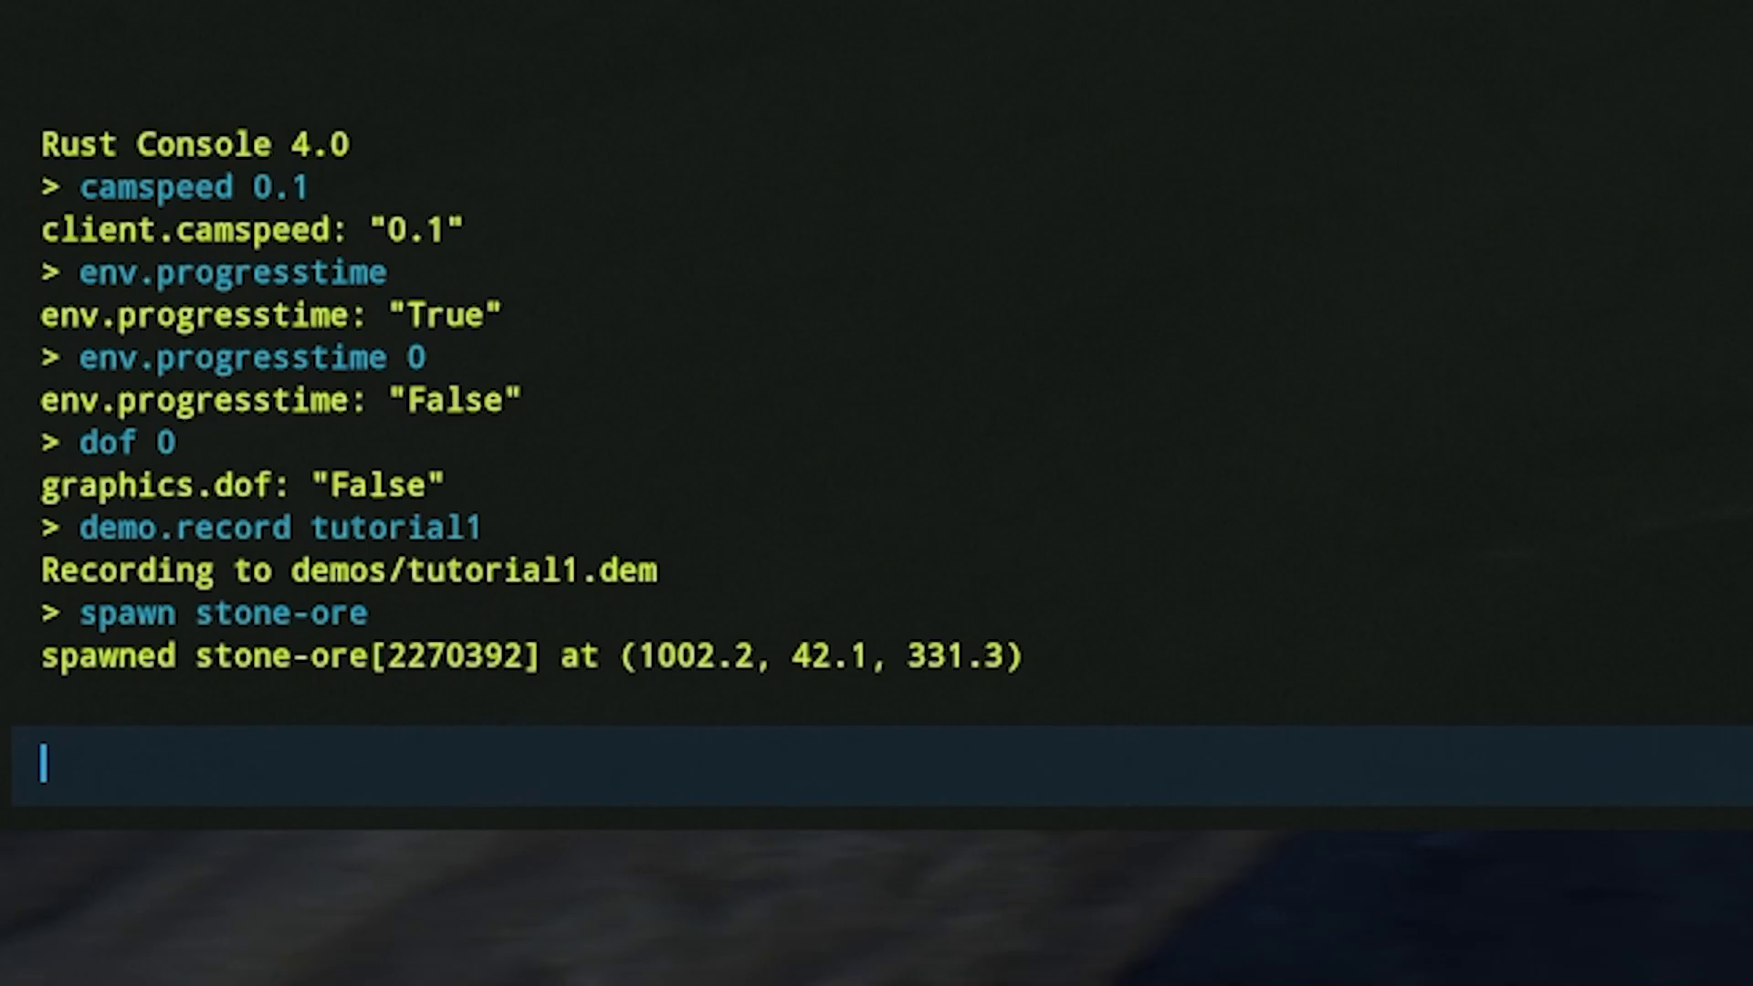
pyautogui.write('o.stop')
pyautogui.press('Return')
pyautogui.press('F1')
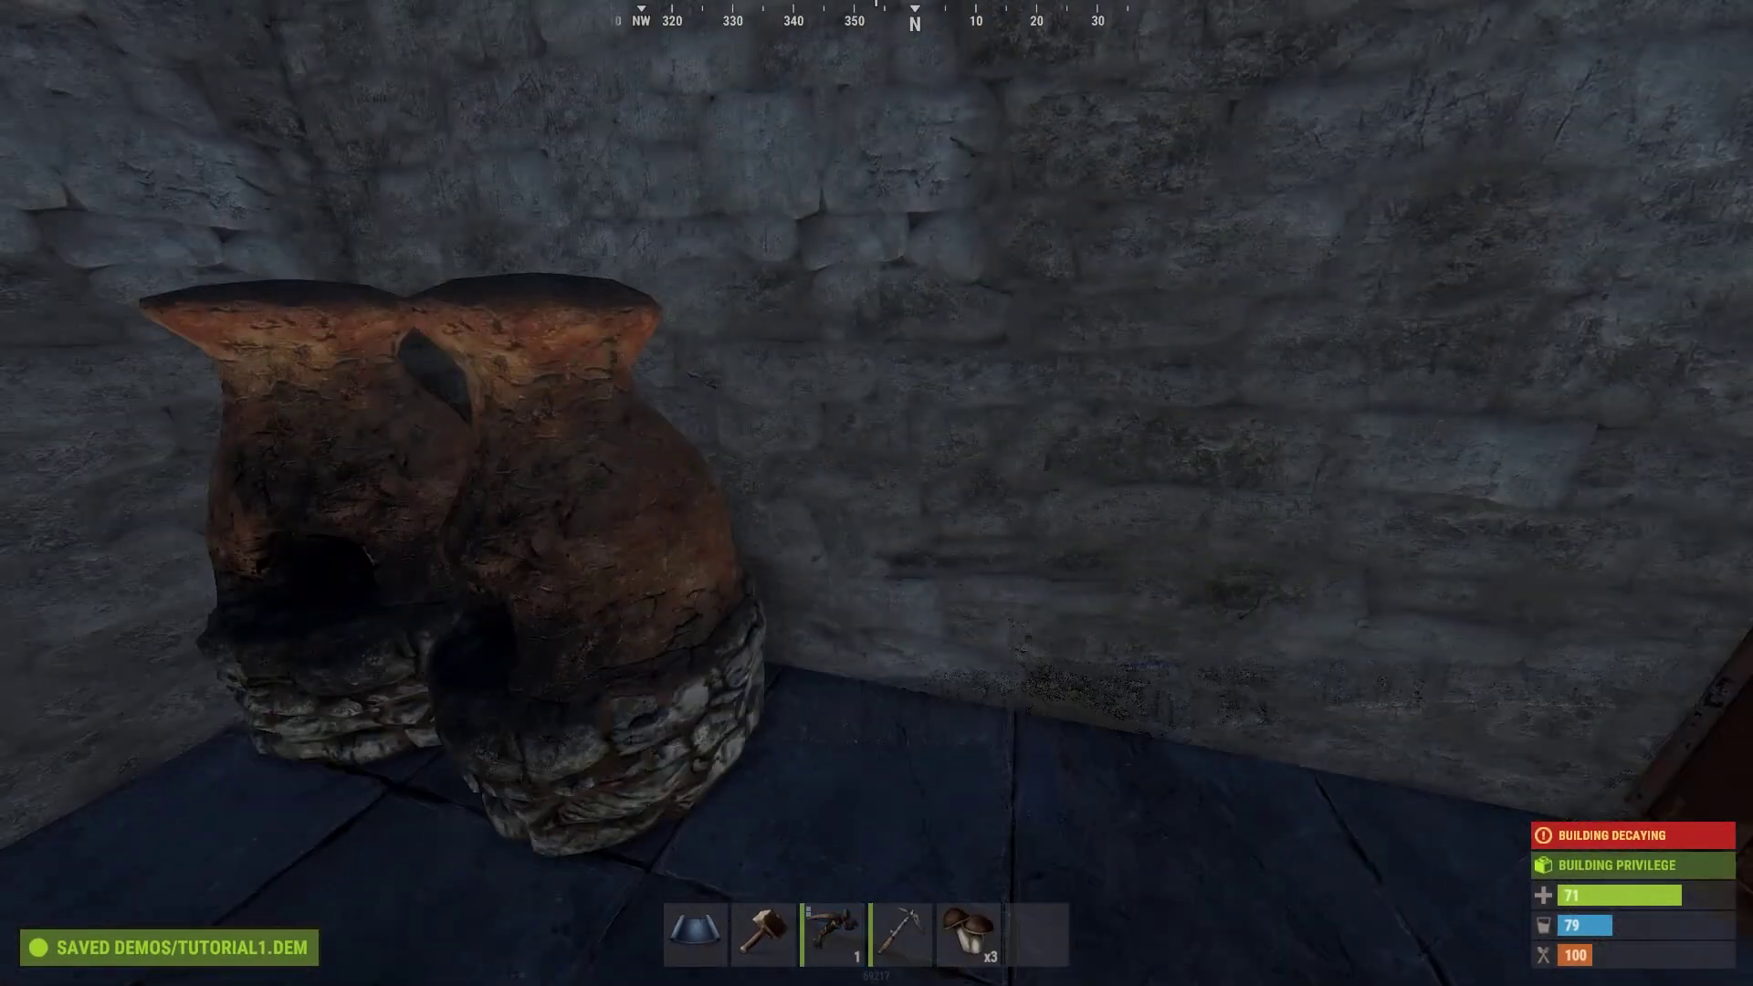
pyautogui.press('s')
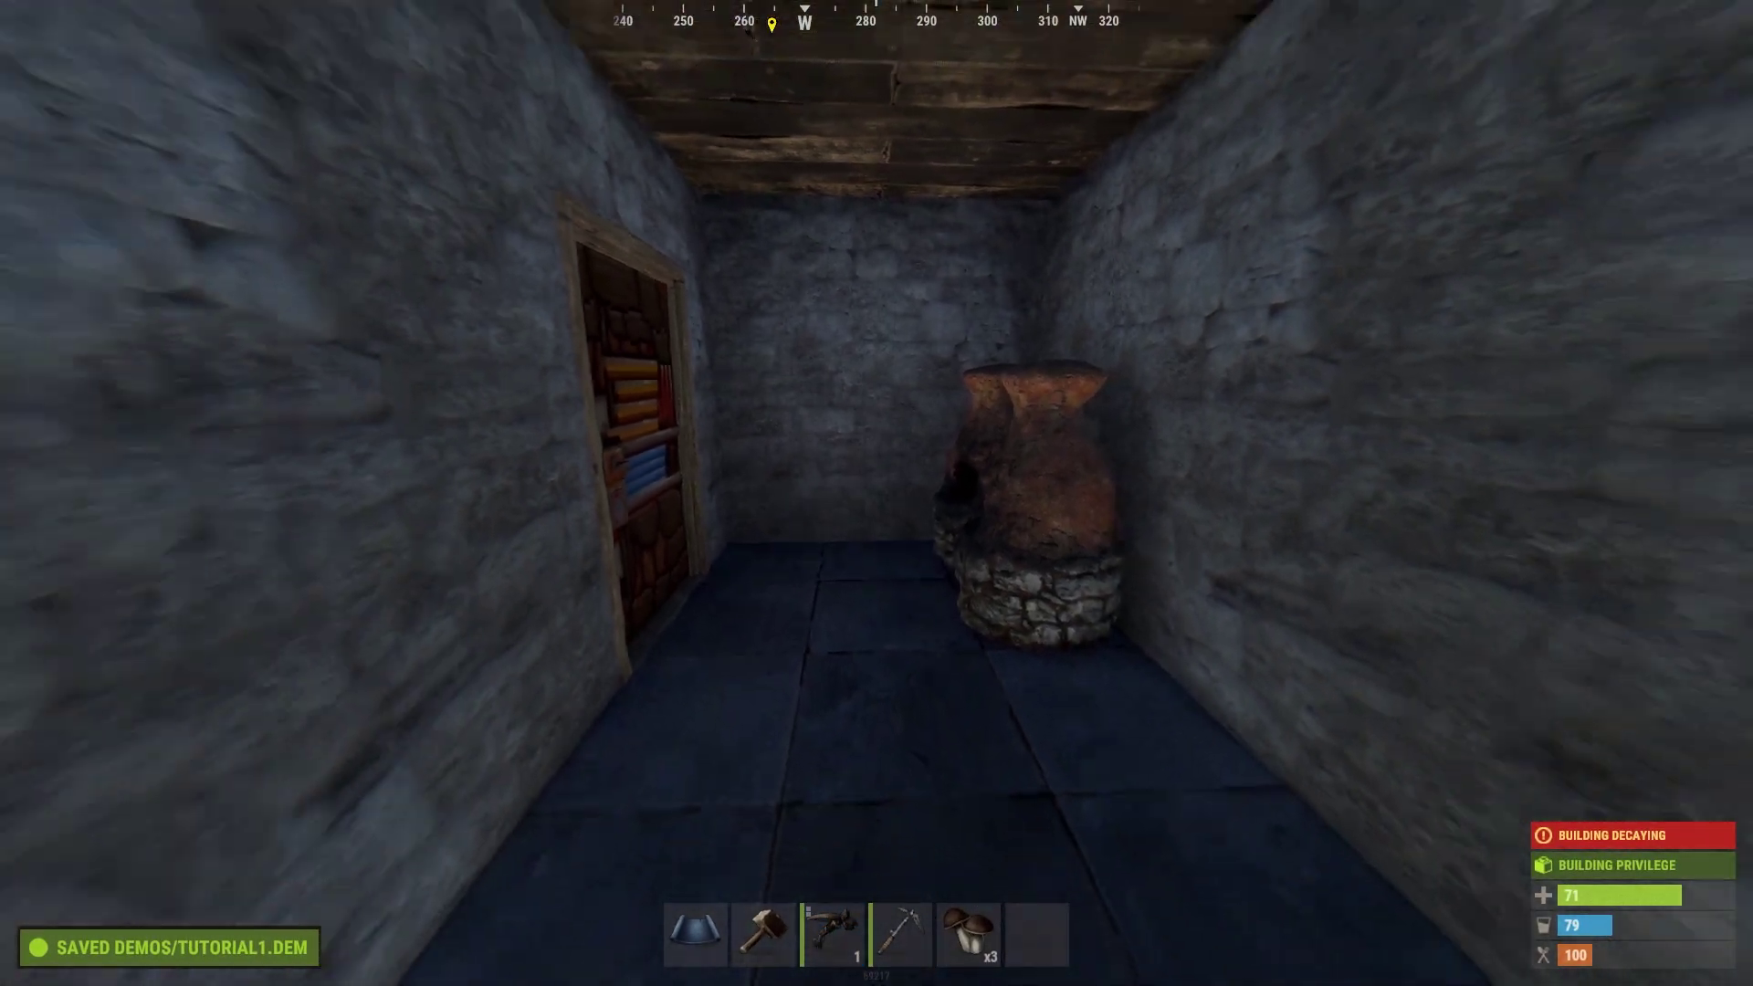
# - Run the disconnect command to leave the server for the main menu
pyautogui.press('w')
pyautogui.press('F1')
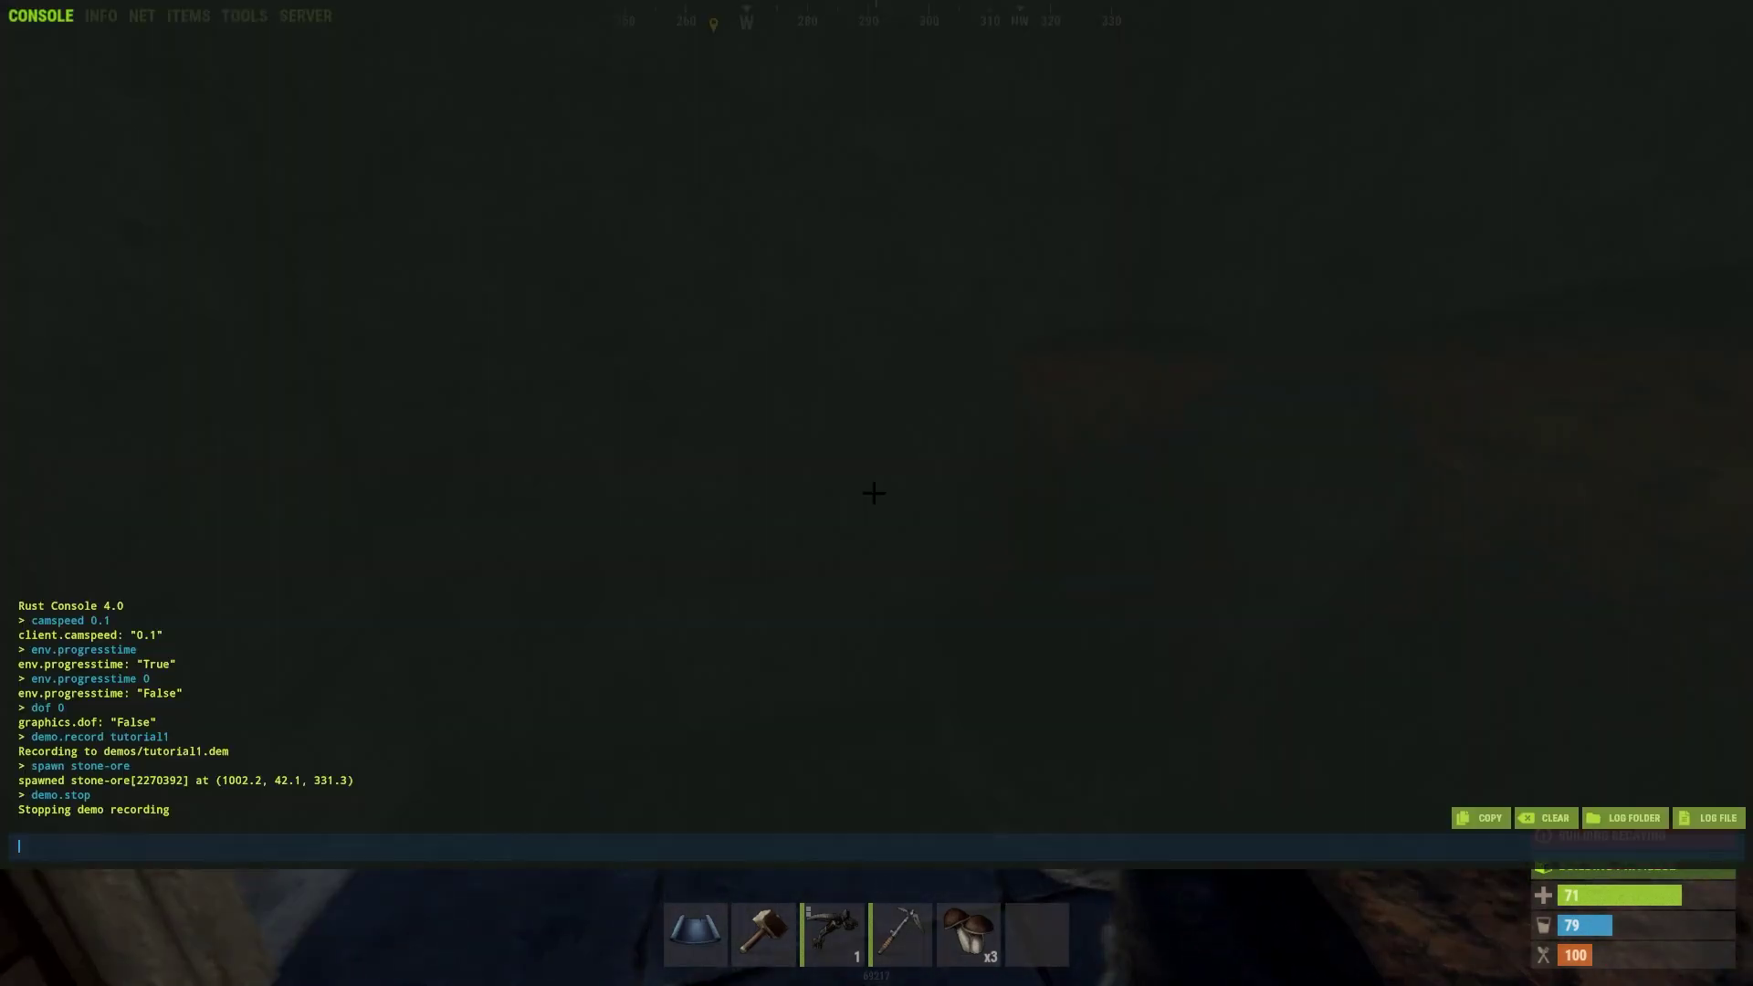
pyautogui.write('disconnect')
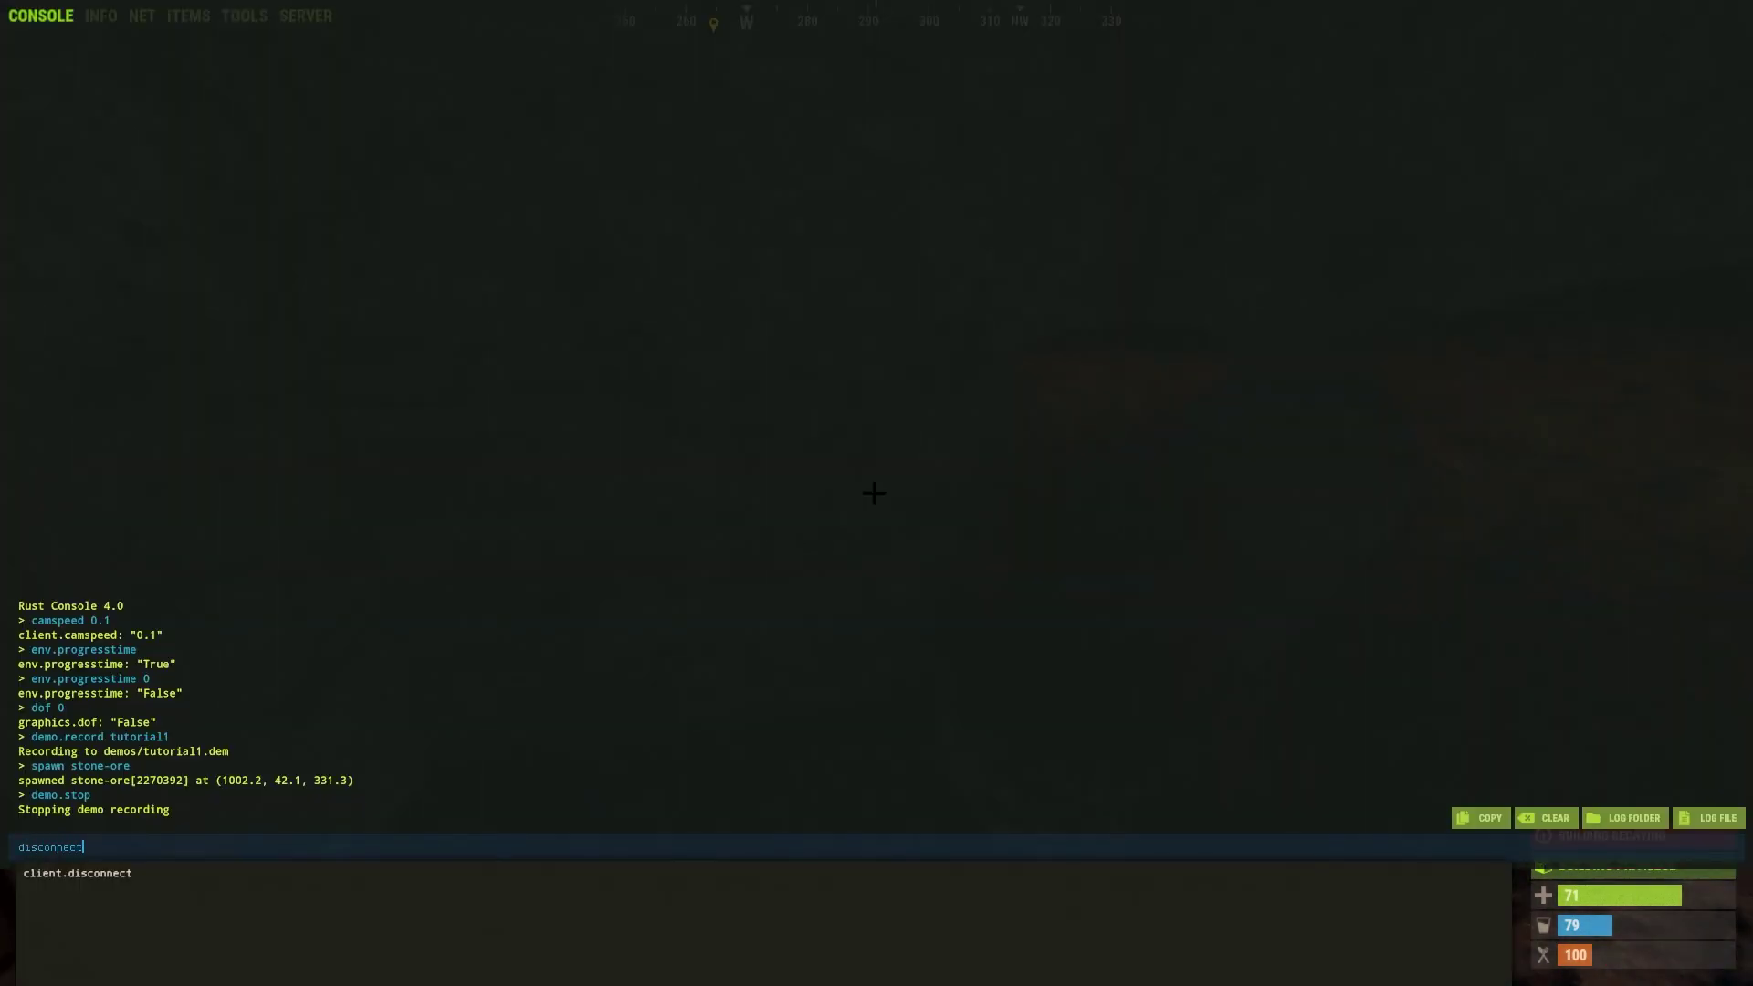
pyautogui.press('Return')
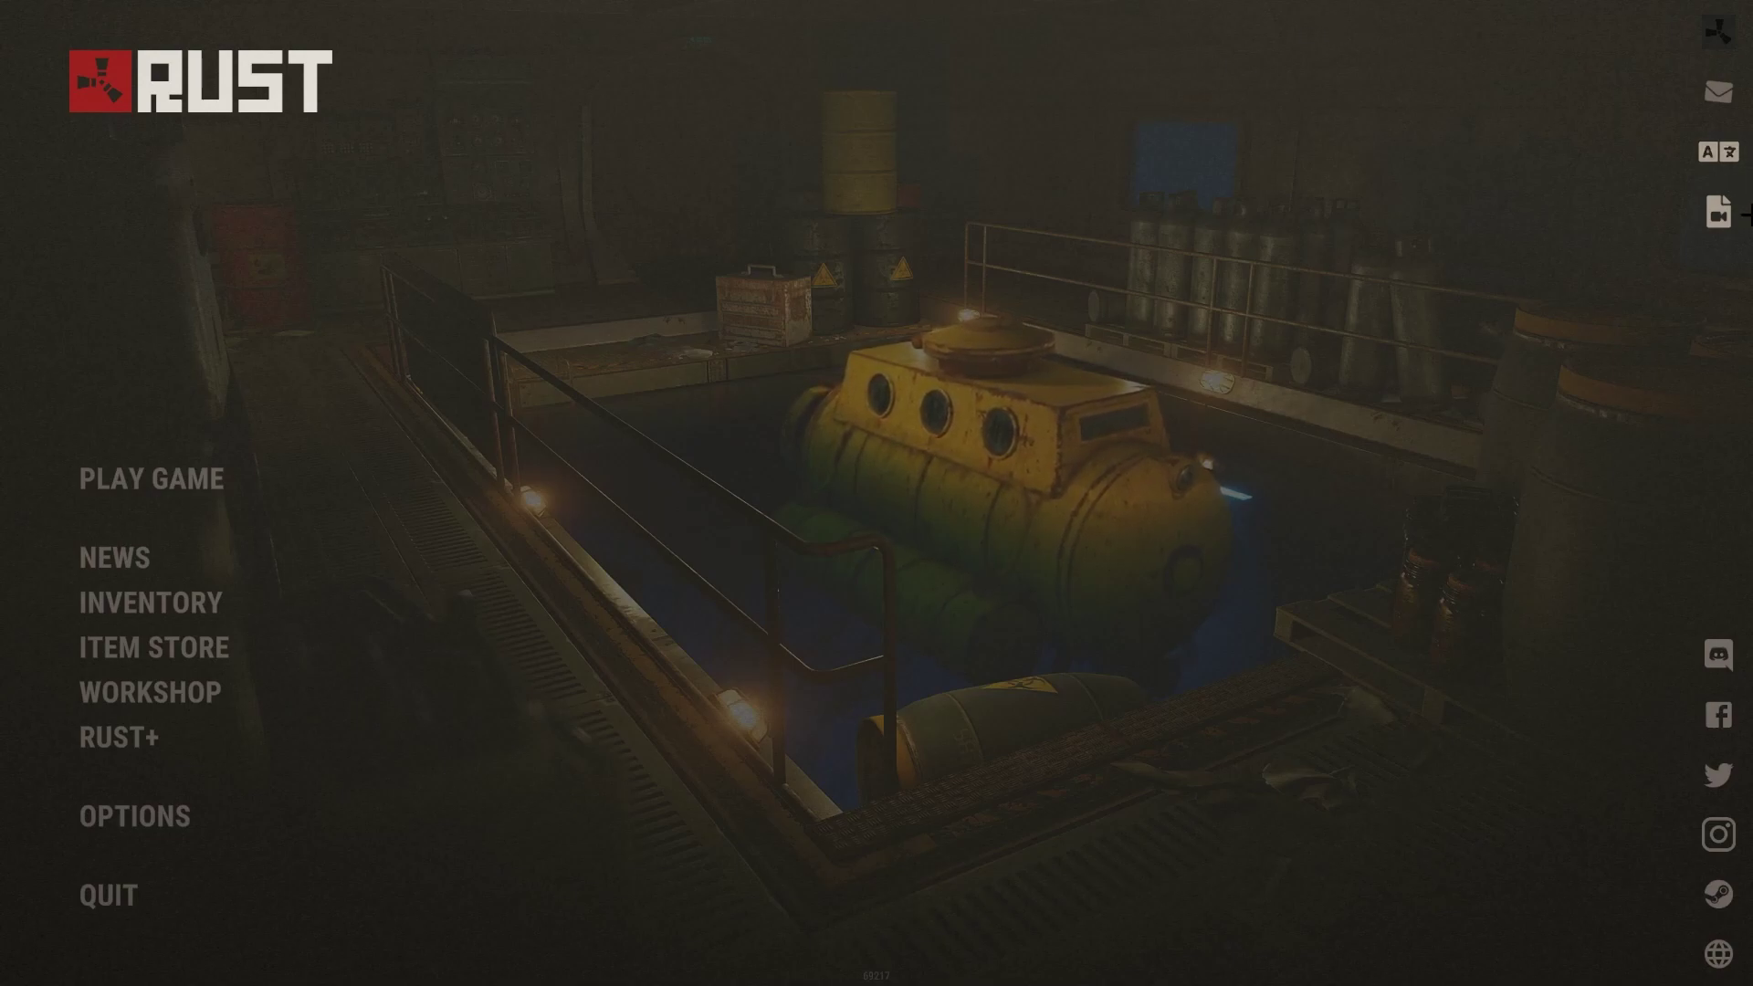
# - Select the tutorial1 demo in the saved demos list, then close the list
pyautogui.click(1721, 230)
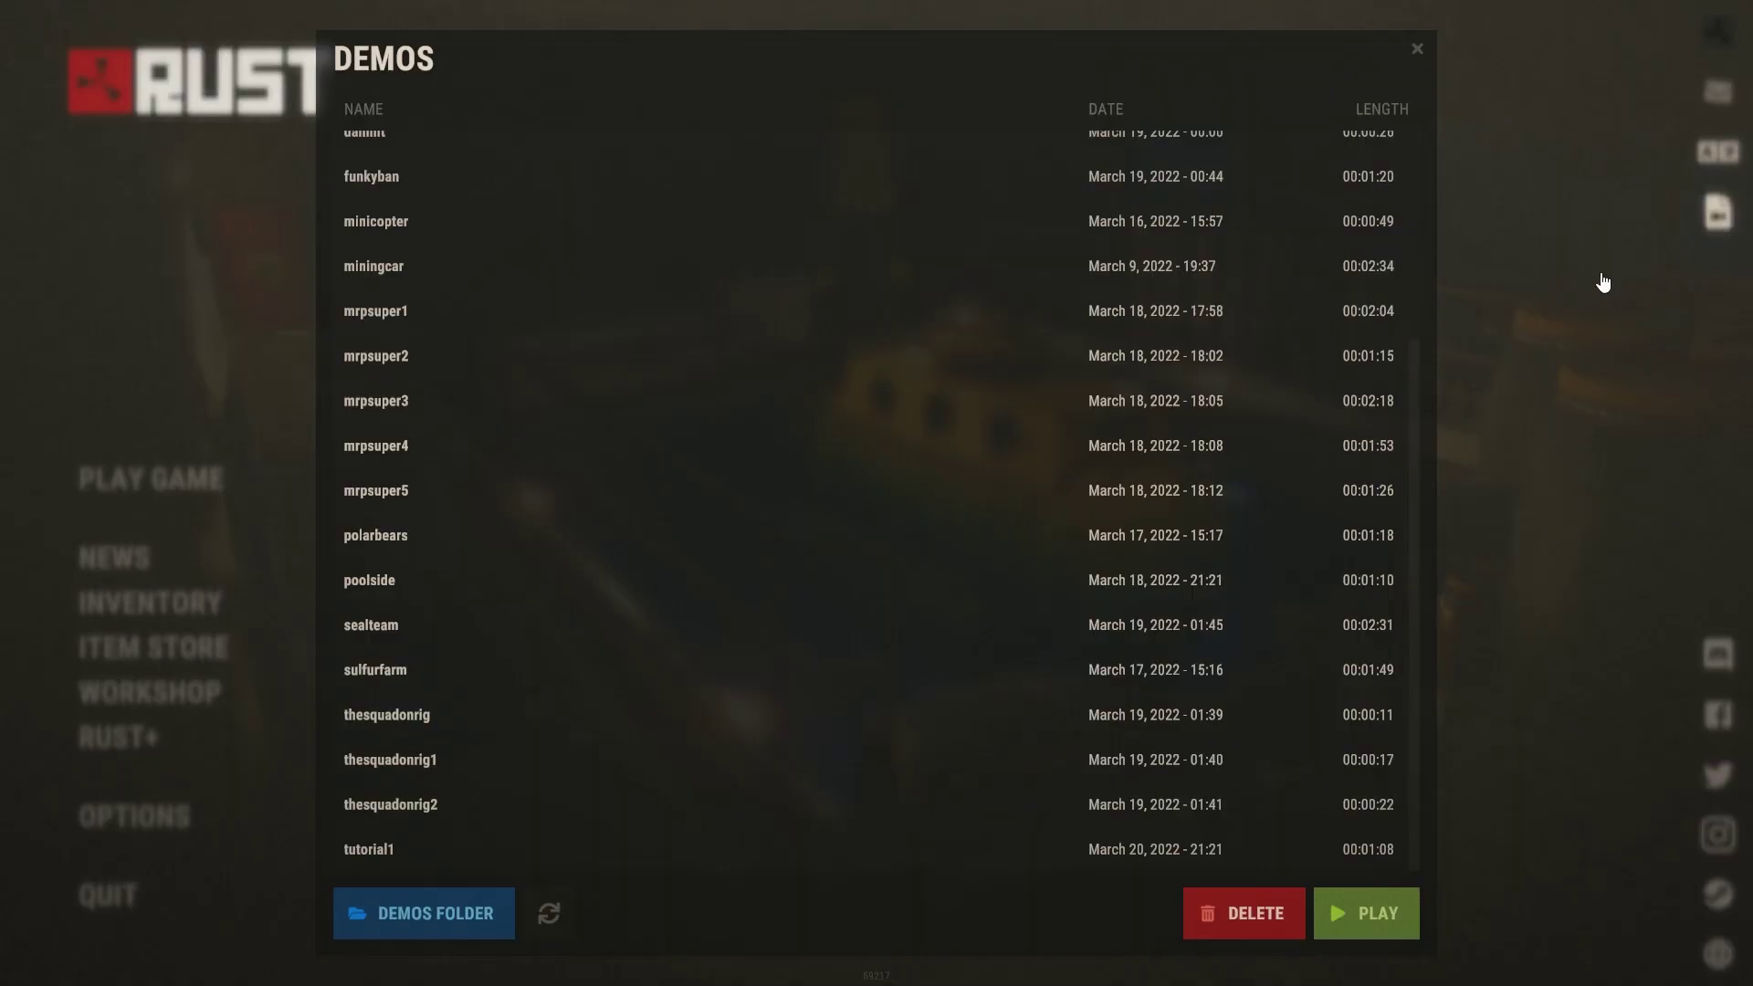
pyautogui.scroll(5, 673, 822)
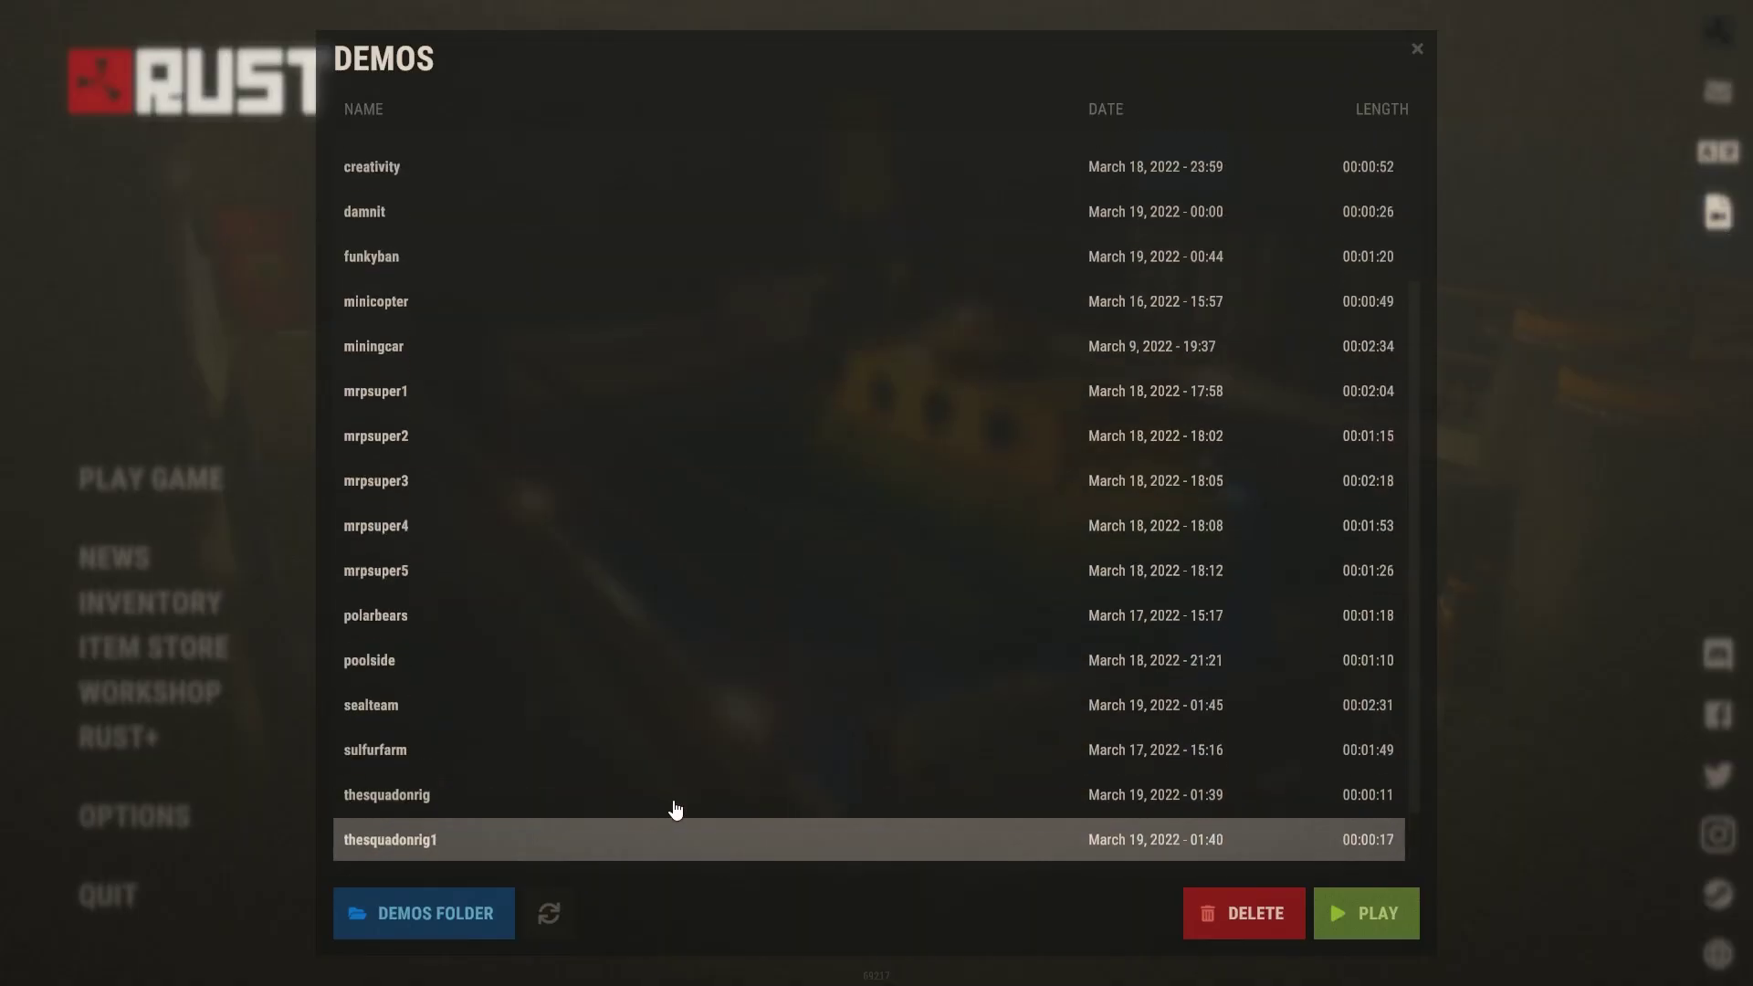
pyautogui.scroll(-5, 555, 444)
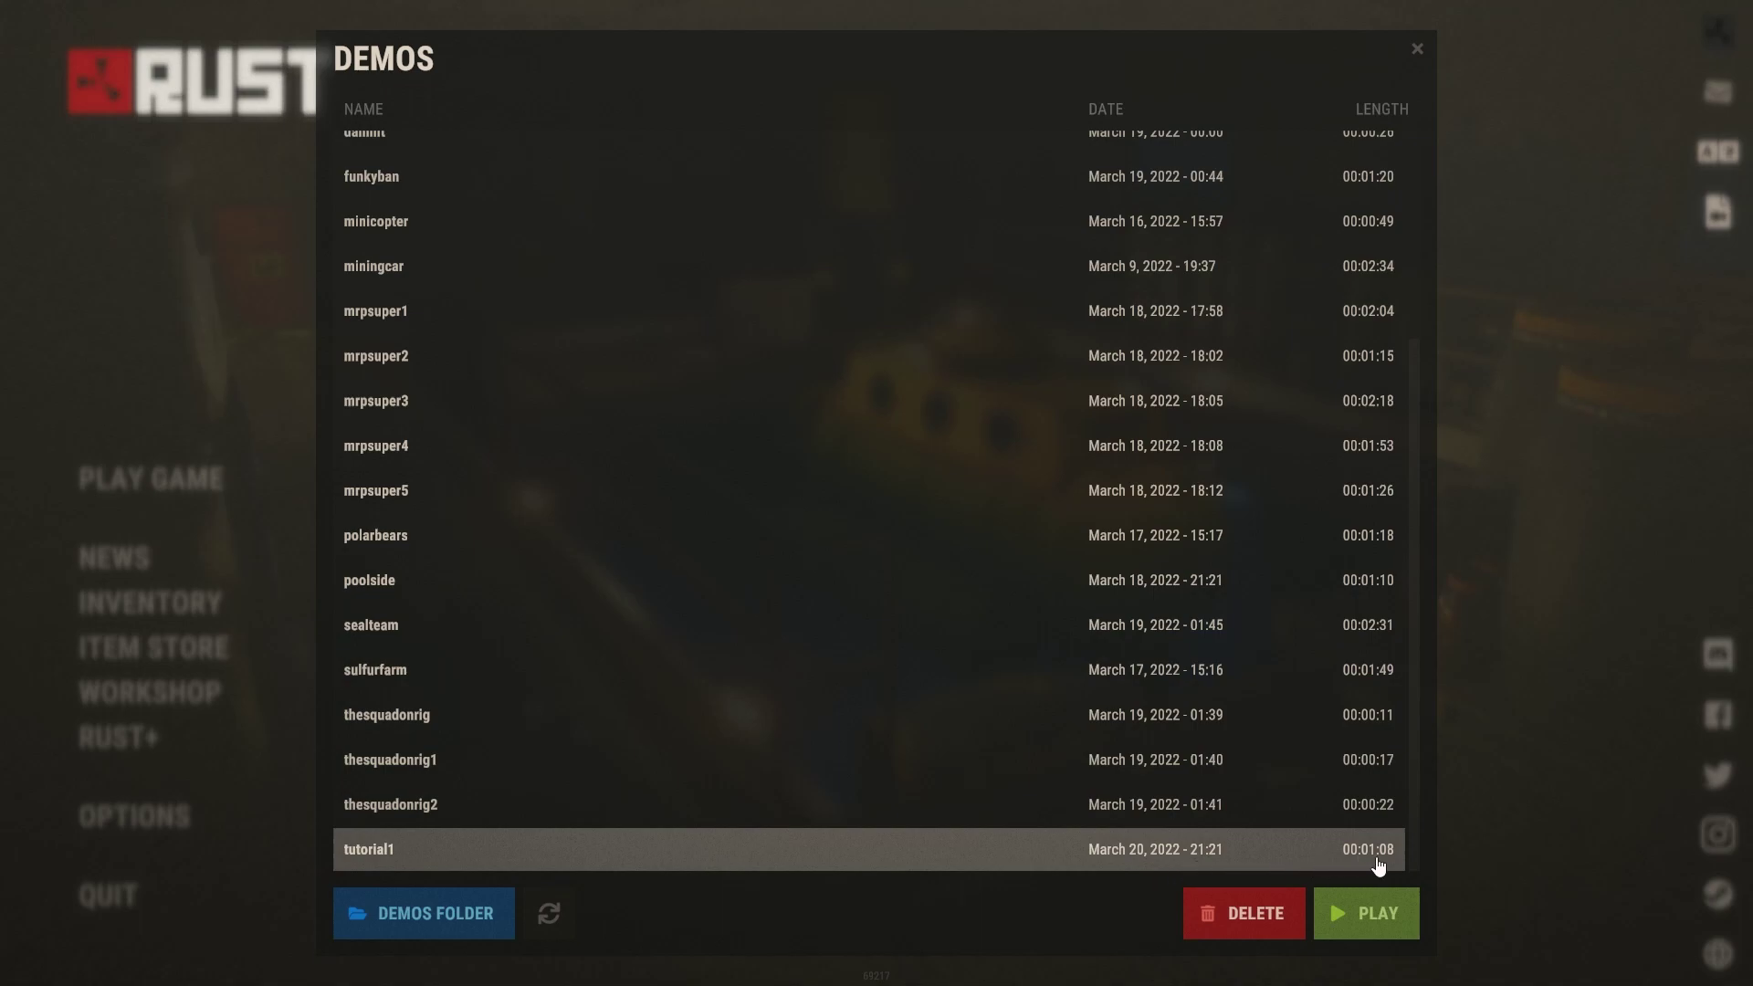
pyautogui.click(769, 854)
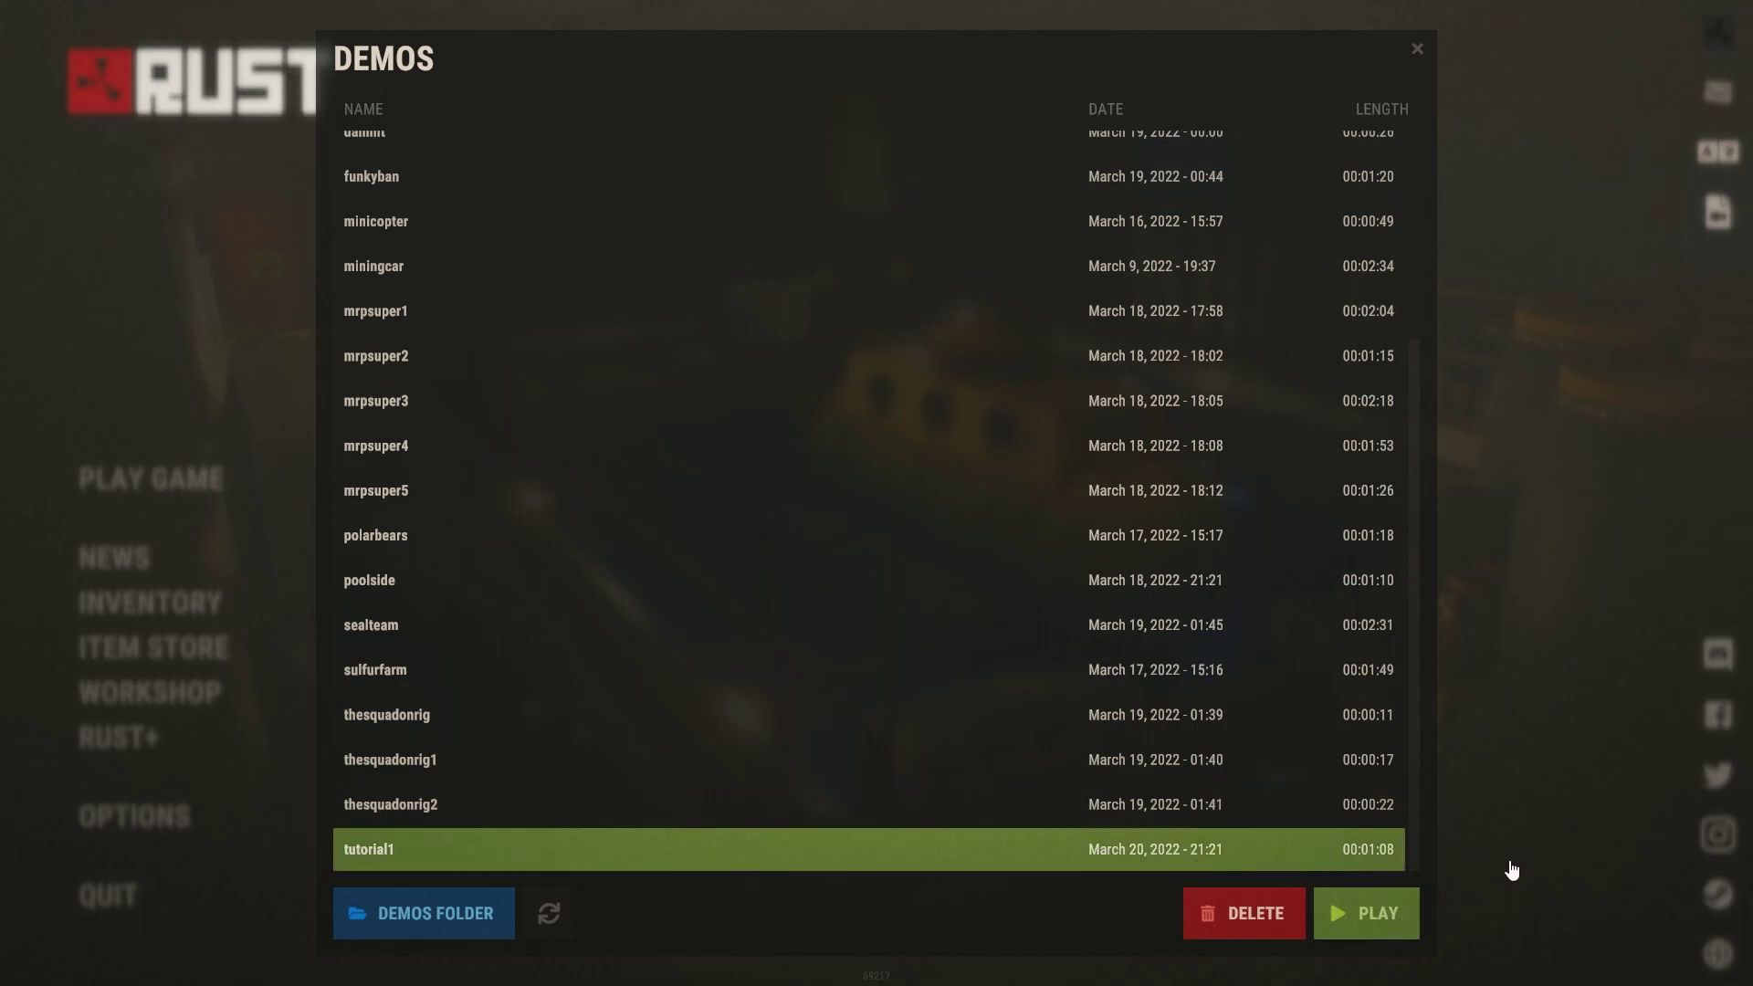
pyautogui.click(1613, 475)
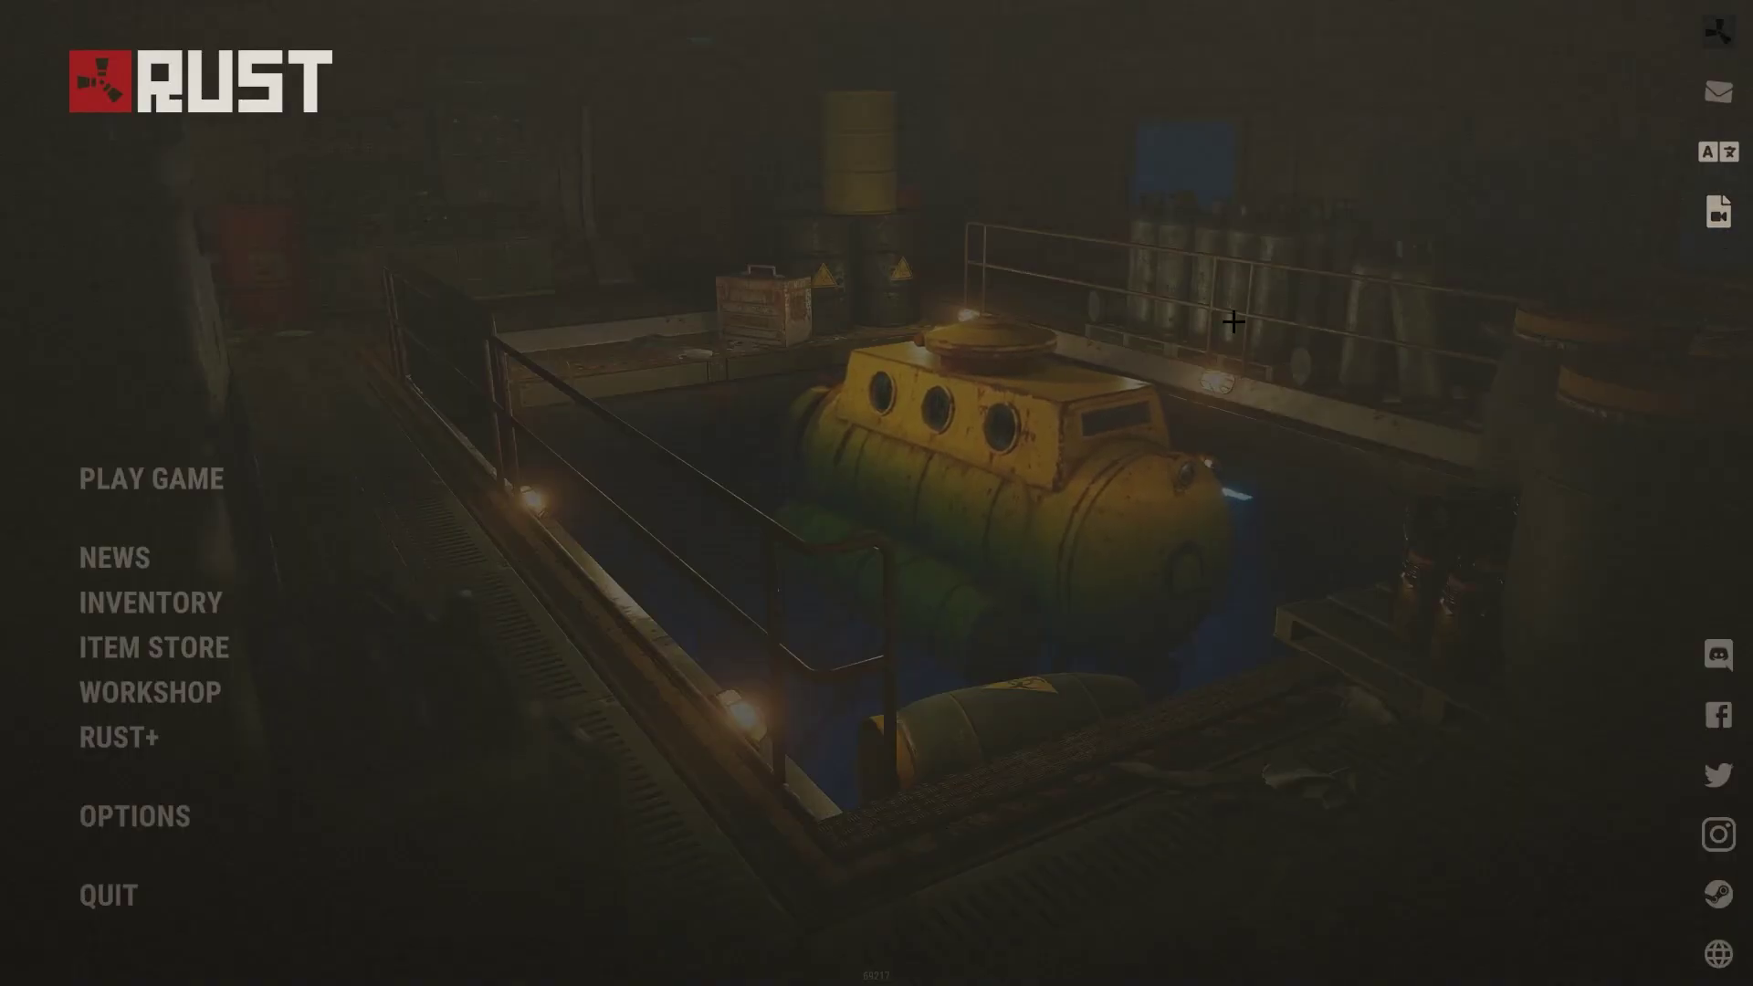
# - Run 'play tutorial1' in the console to start demo playback
pyautogui.press('F1')
pyautogui.write('play')
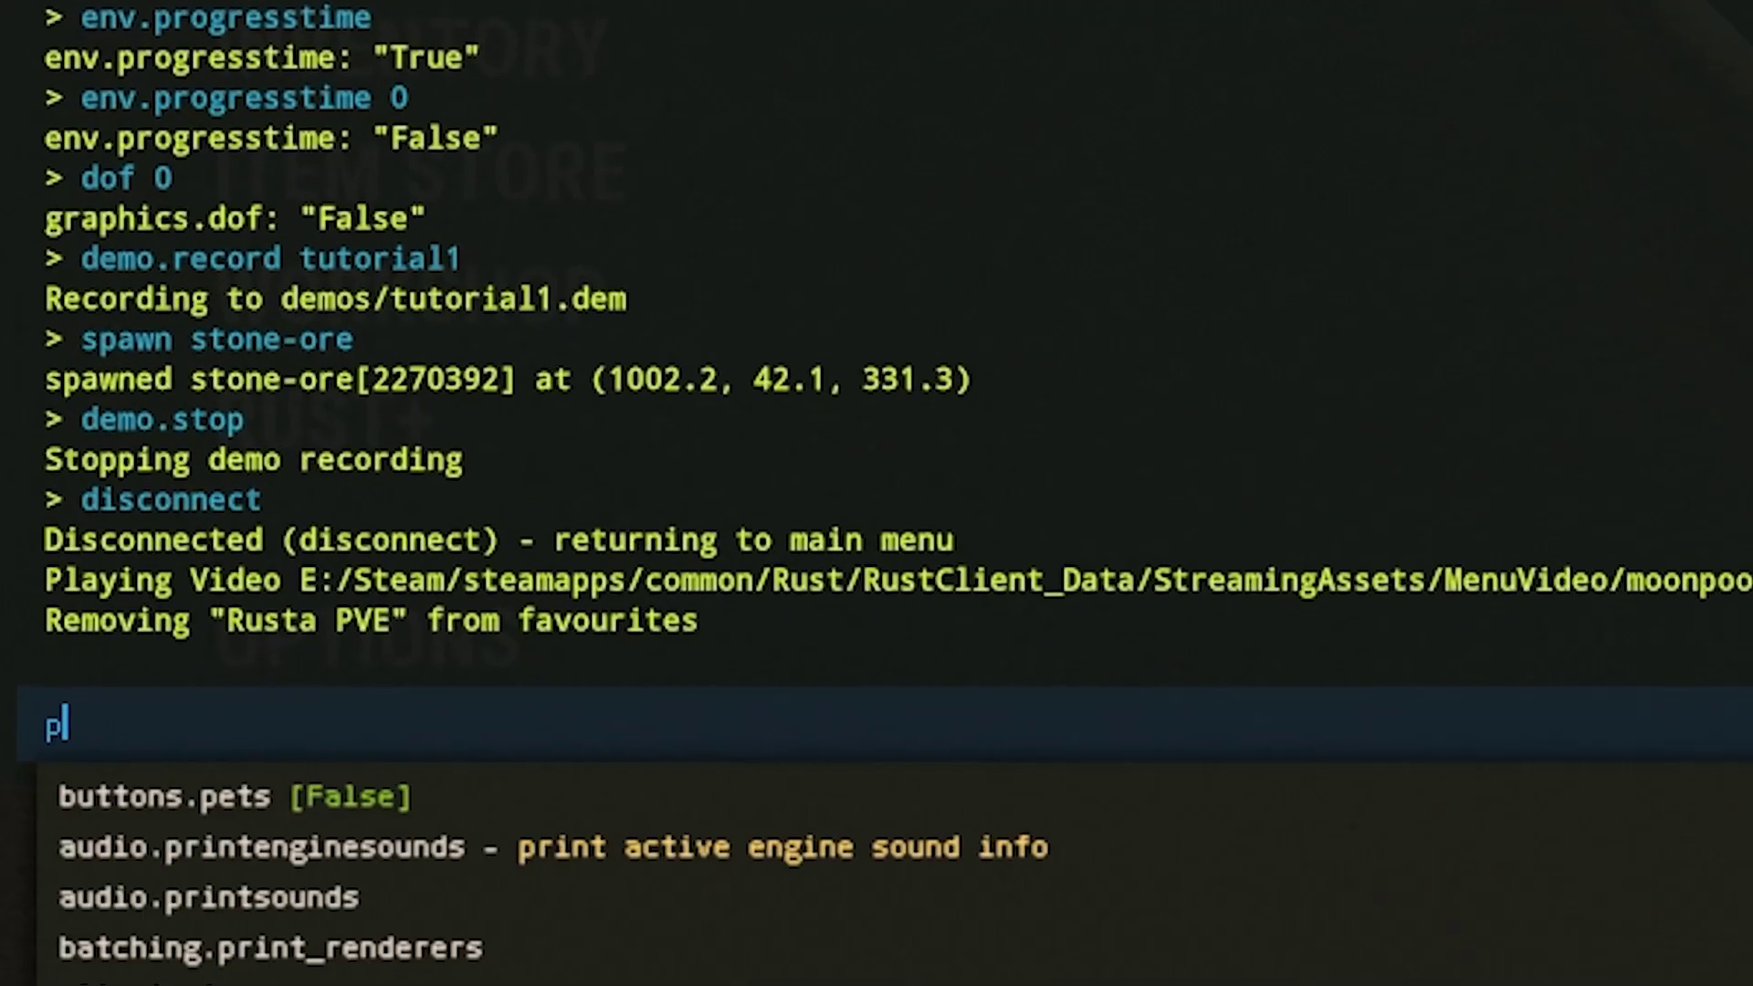
pyautogui.write(' tutor')
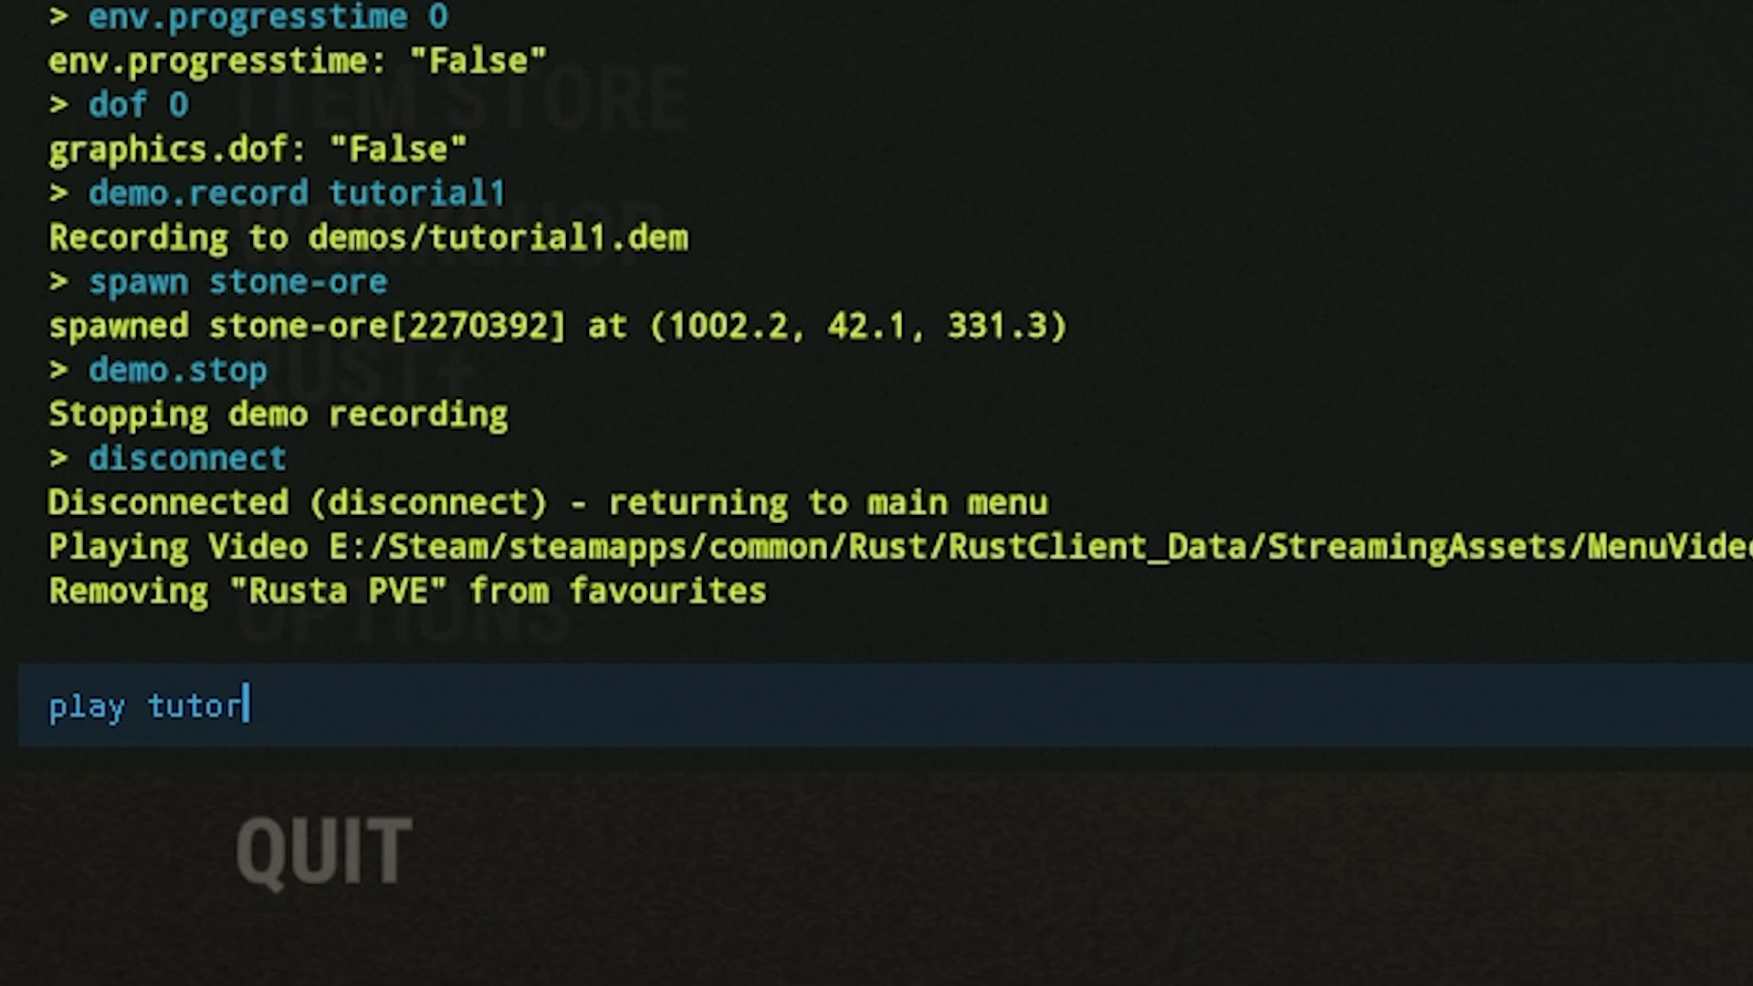
pyautogui.write('ial1')
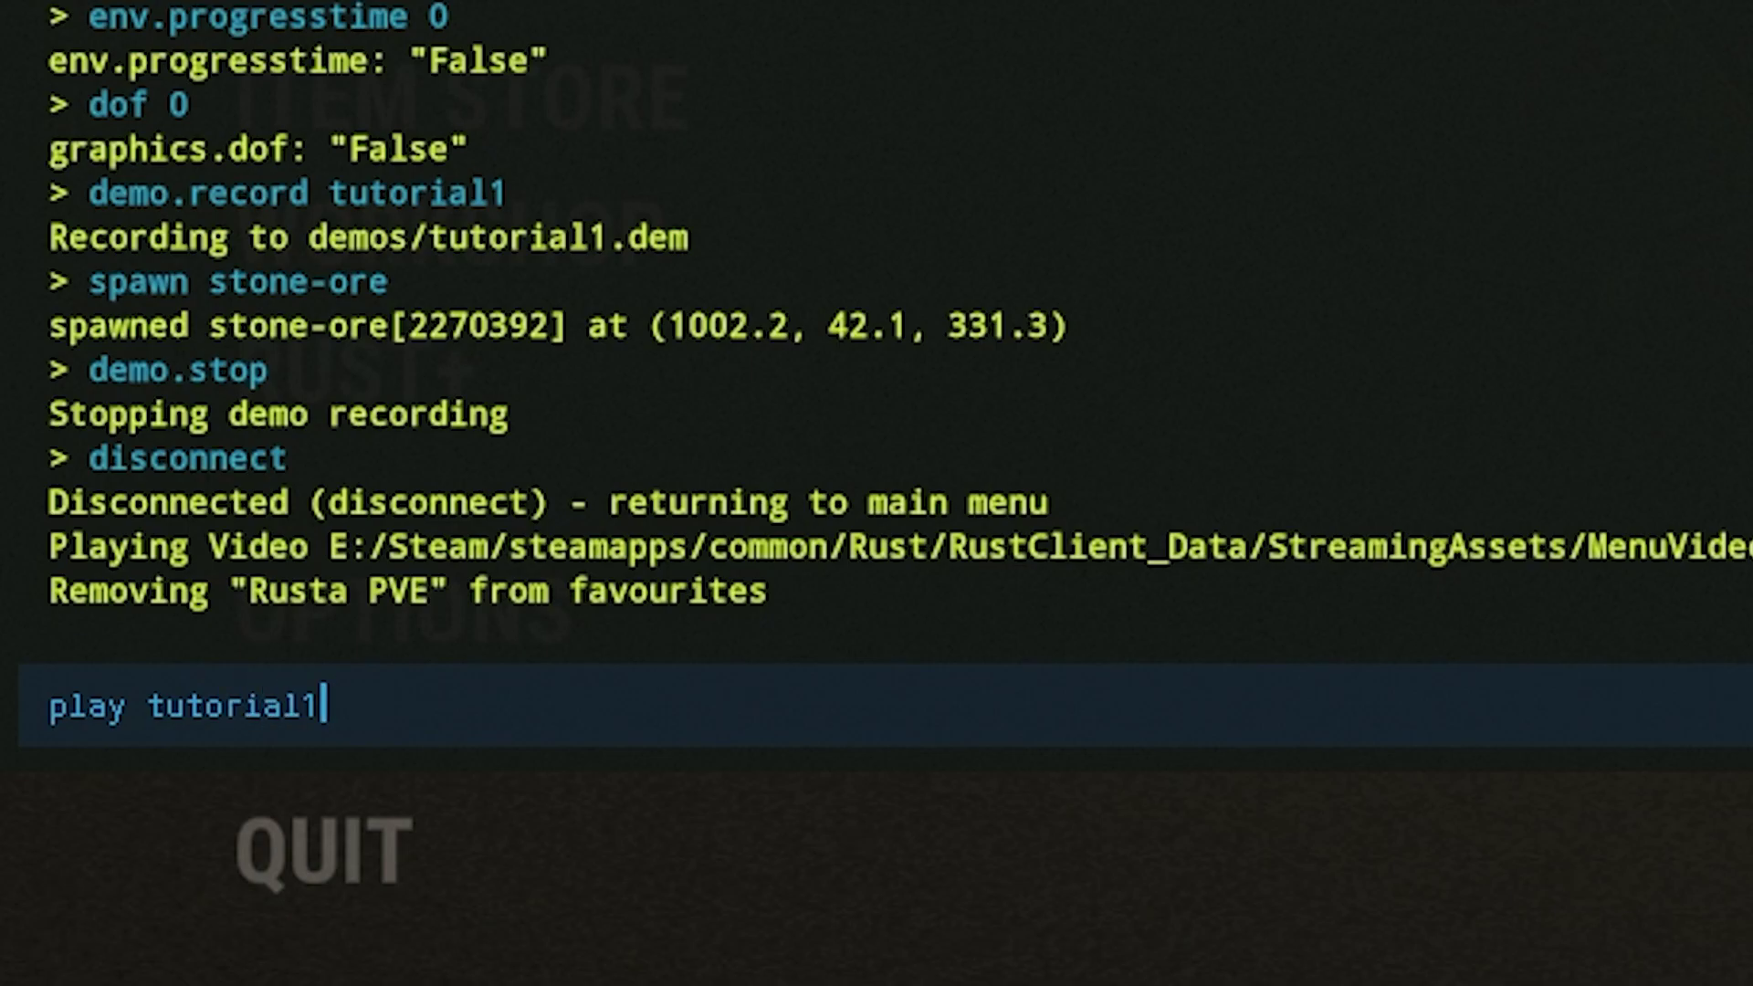
pyautogui.press('Return')
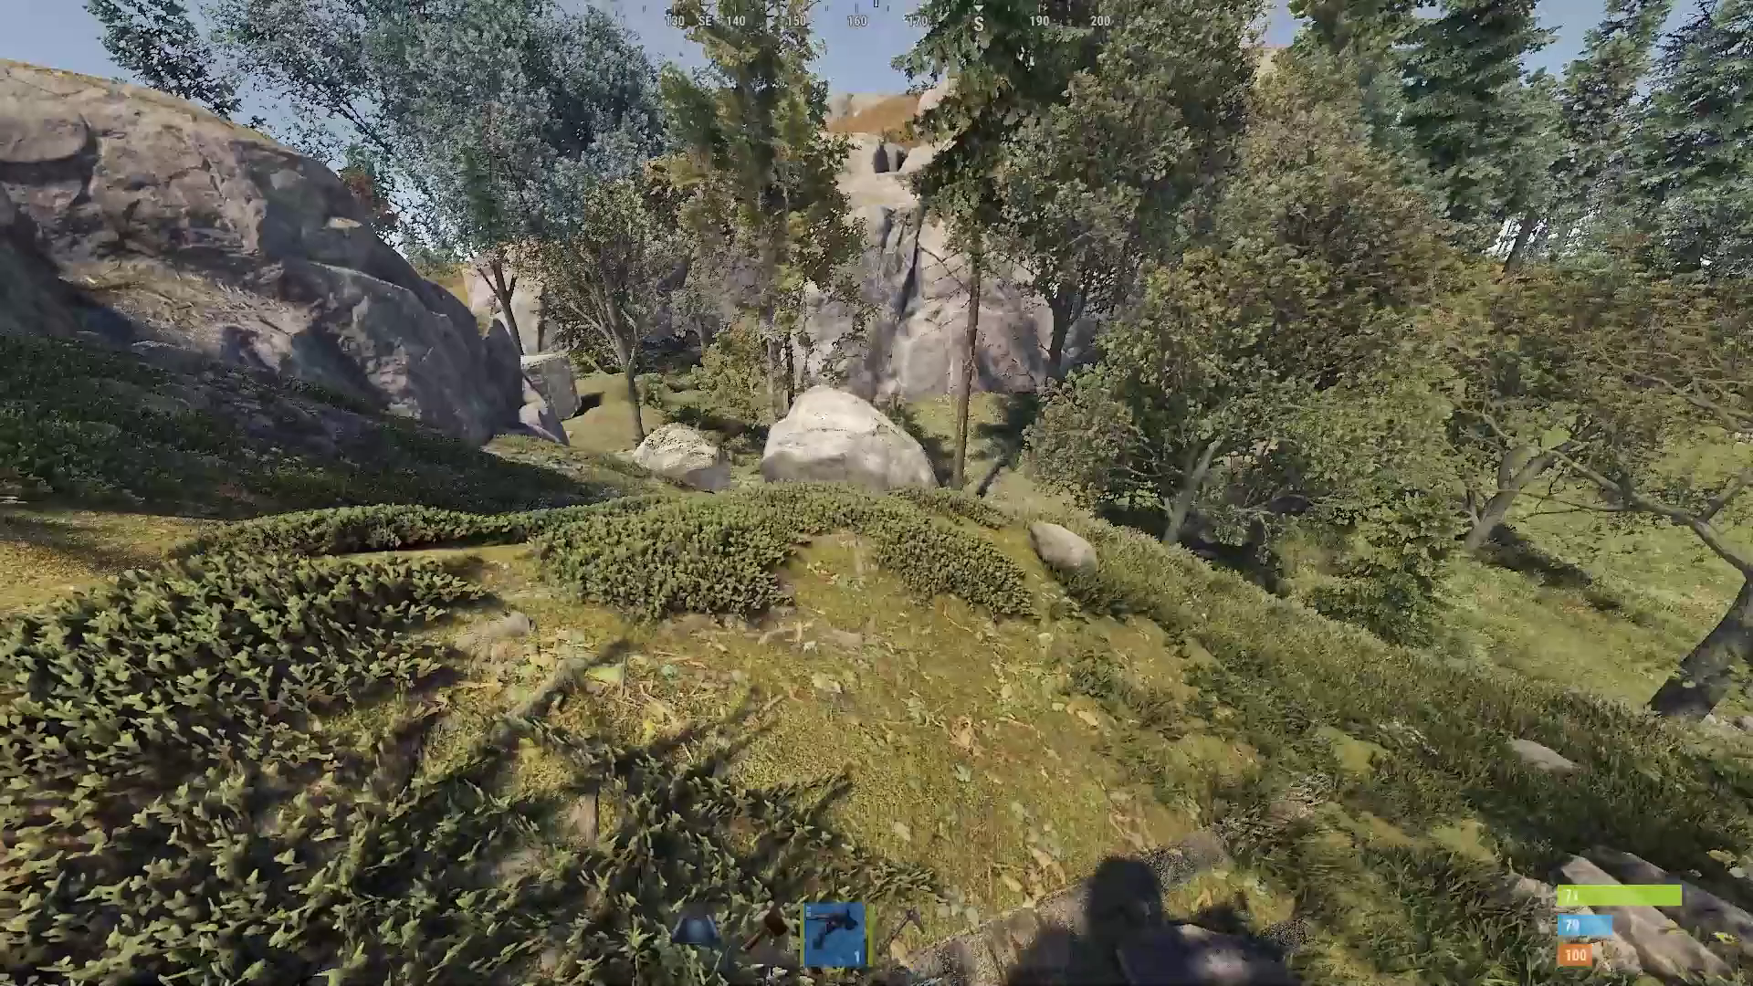
# - Freeze the demo with 'timescale 0' and bring up the main menu over it
pyautogui.press('F1')
pyautogui.write('timescale 0')
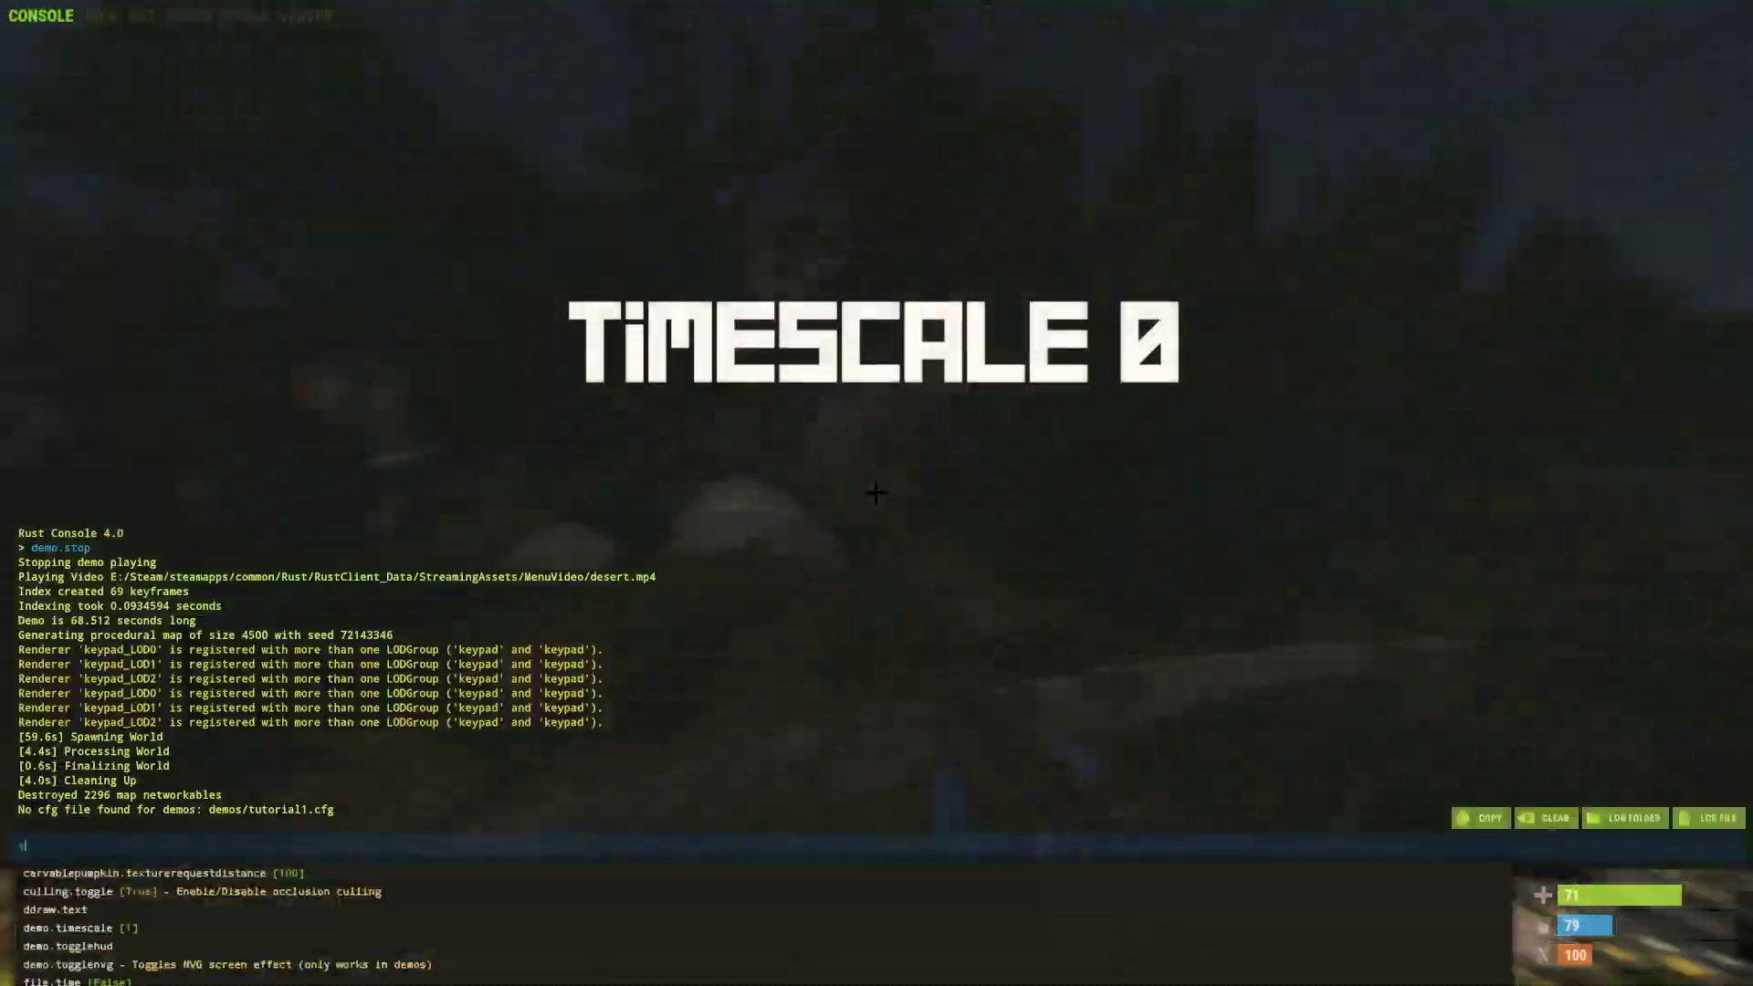
pyautogui.press('Return')
pyautogui.press('F1')
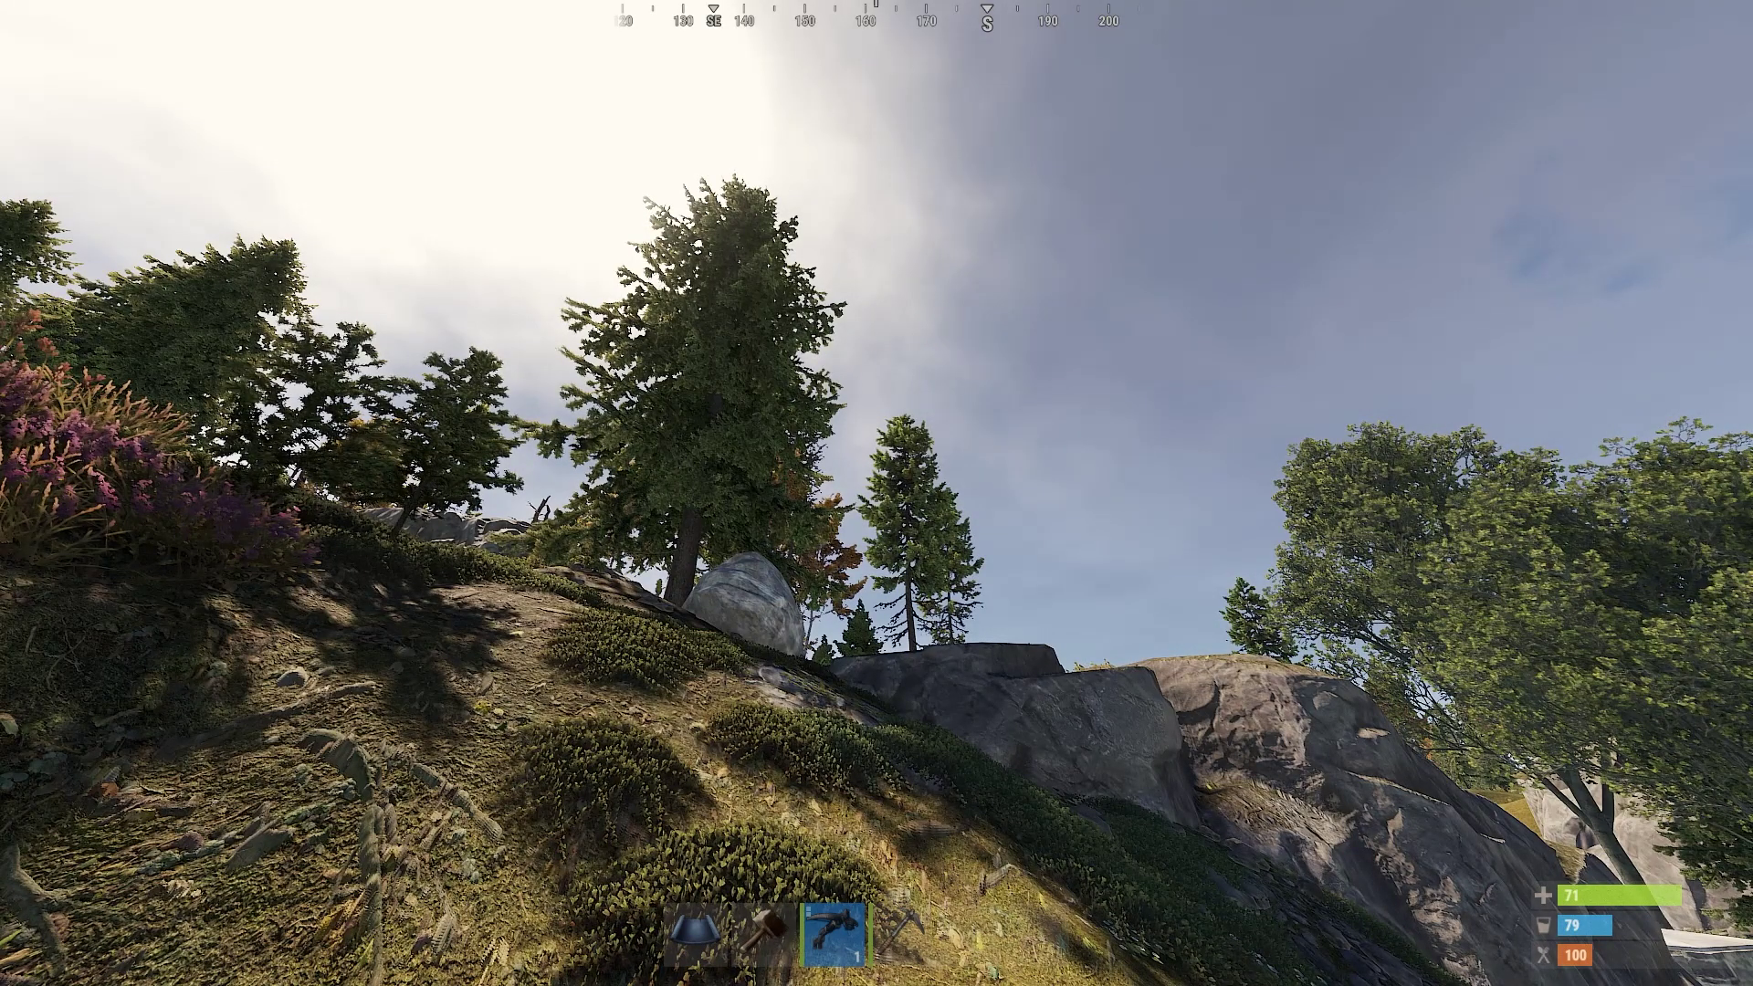
pyautogui.press('Escape')
pyautogui.press('Escape')
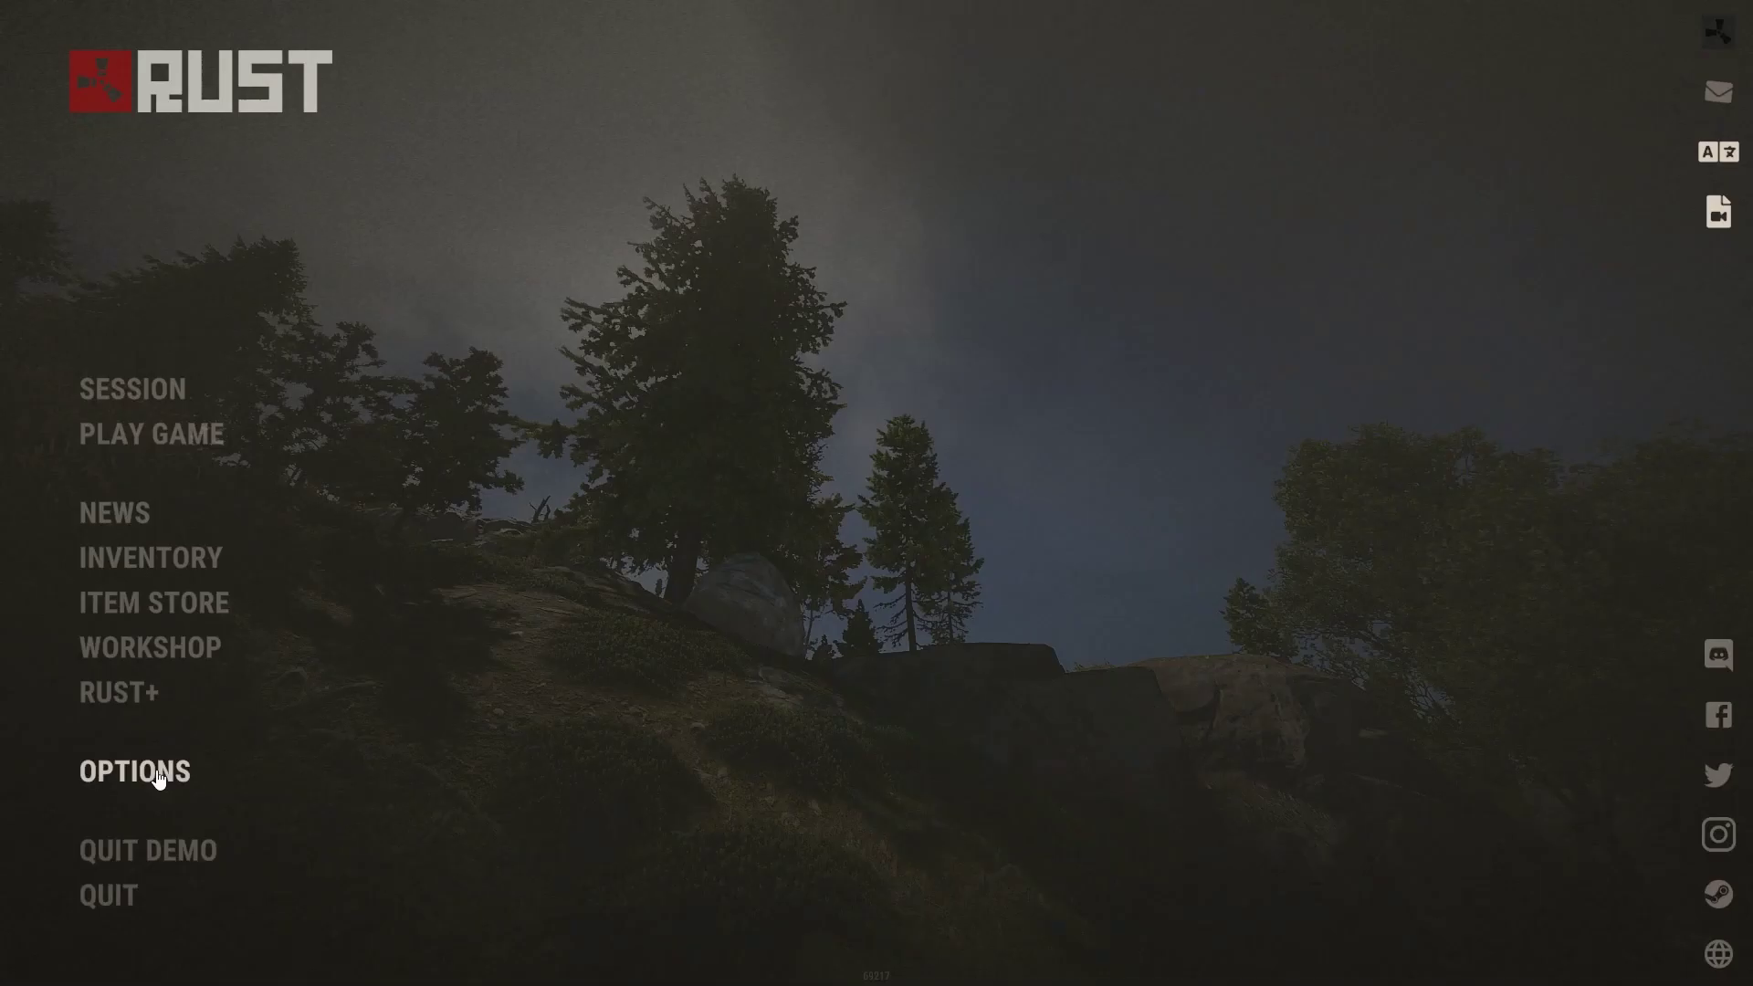
# - Browse the Graphics, Image Effects and Experimental pages of the game options
pyautogui.click(136, 771)
pyautogui.click(573, 579)
pyautogui.scroll(-2, 1369, 242)
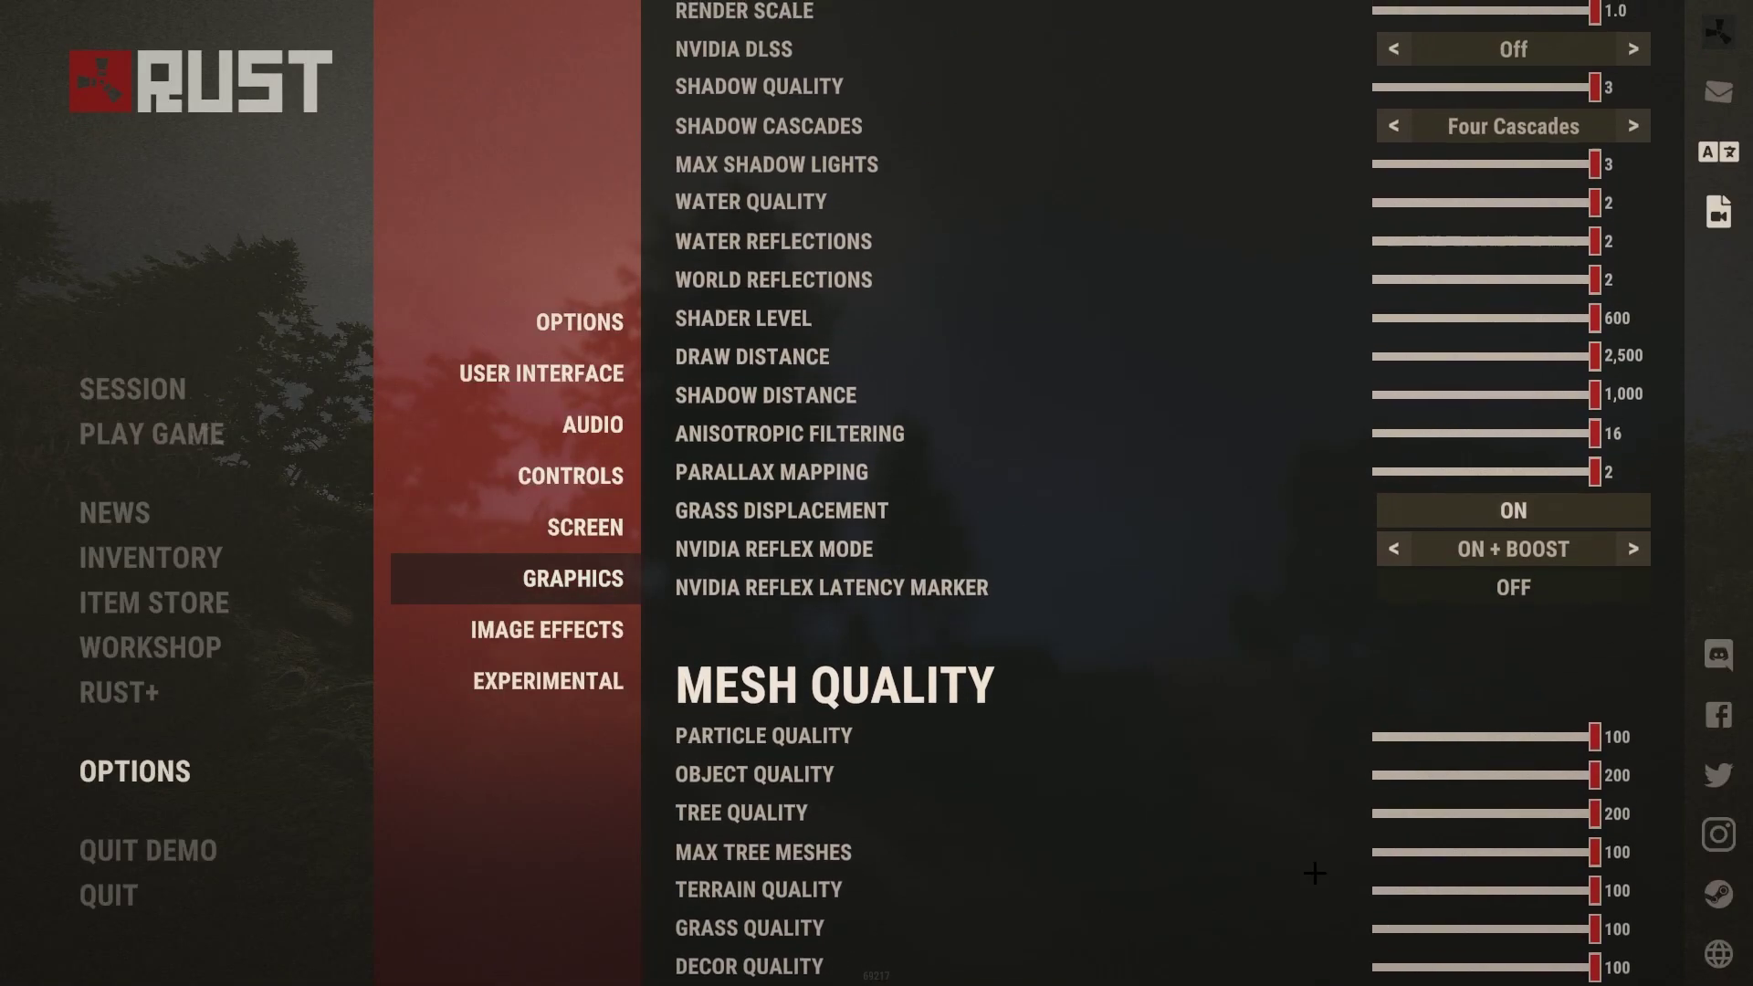
pyautogui.click(461, 633)
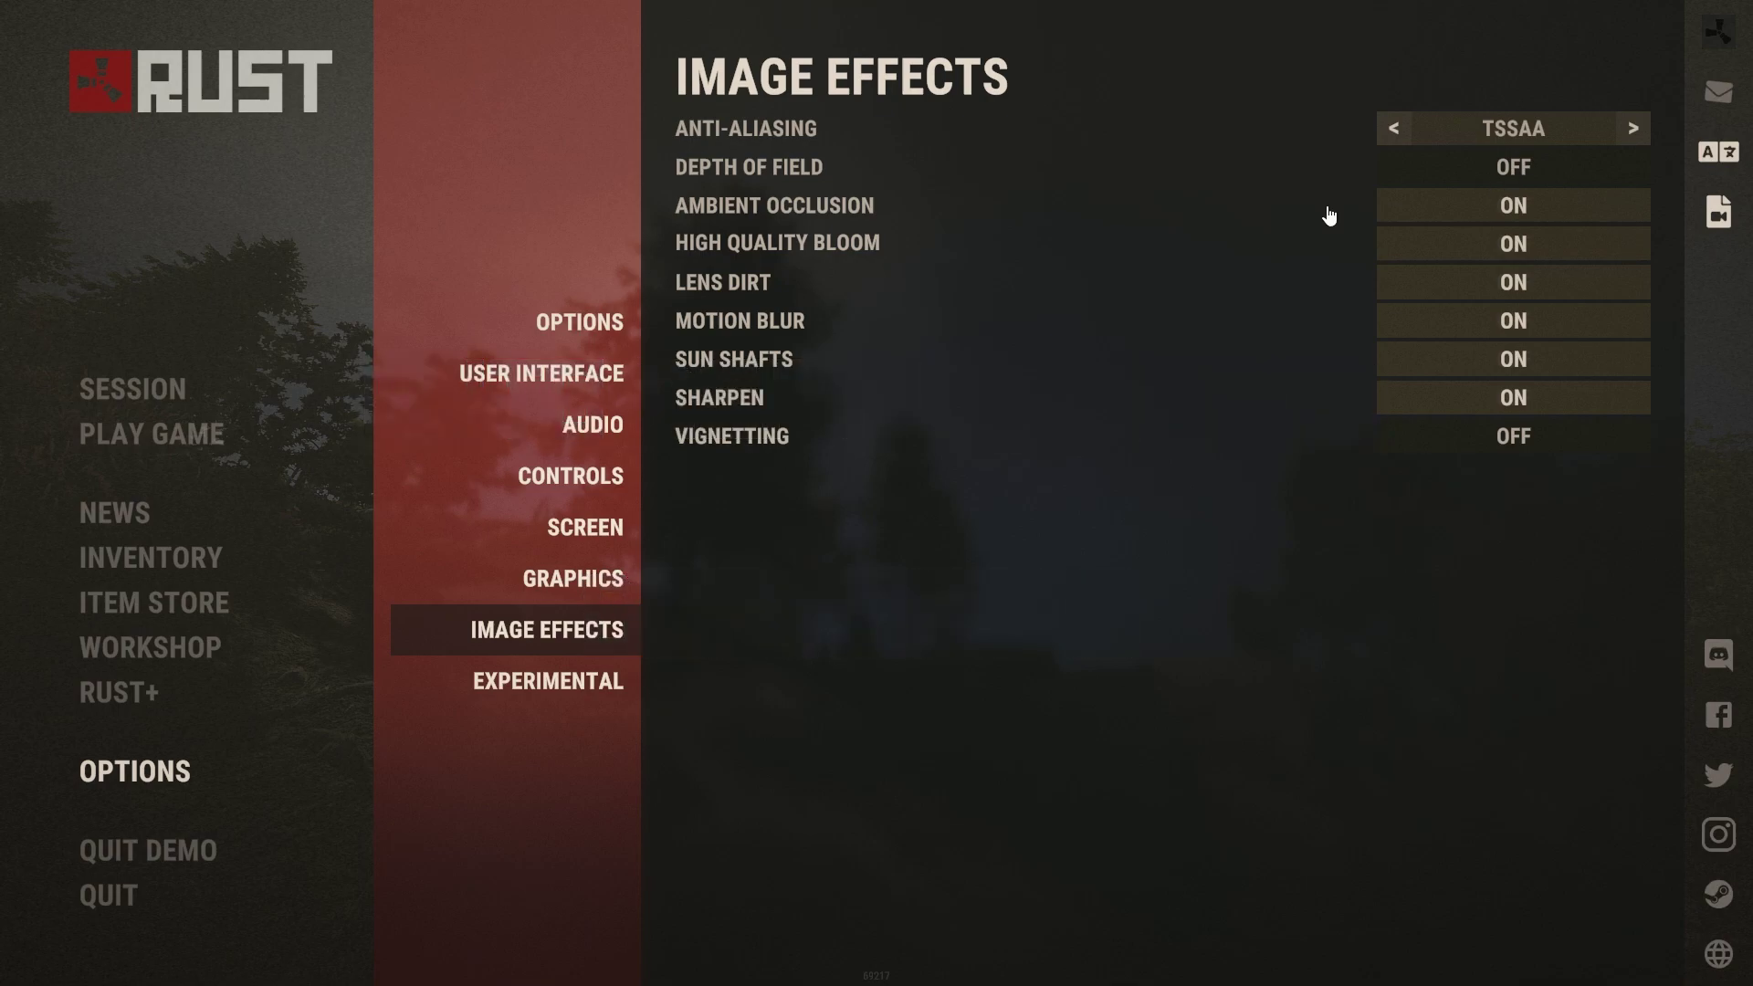
pyautogui.click(548, 681)
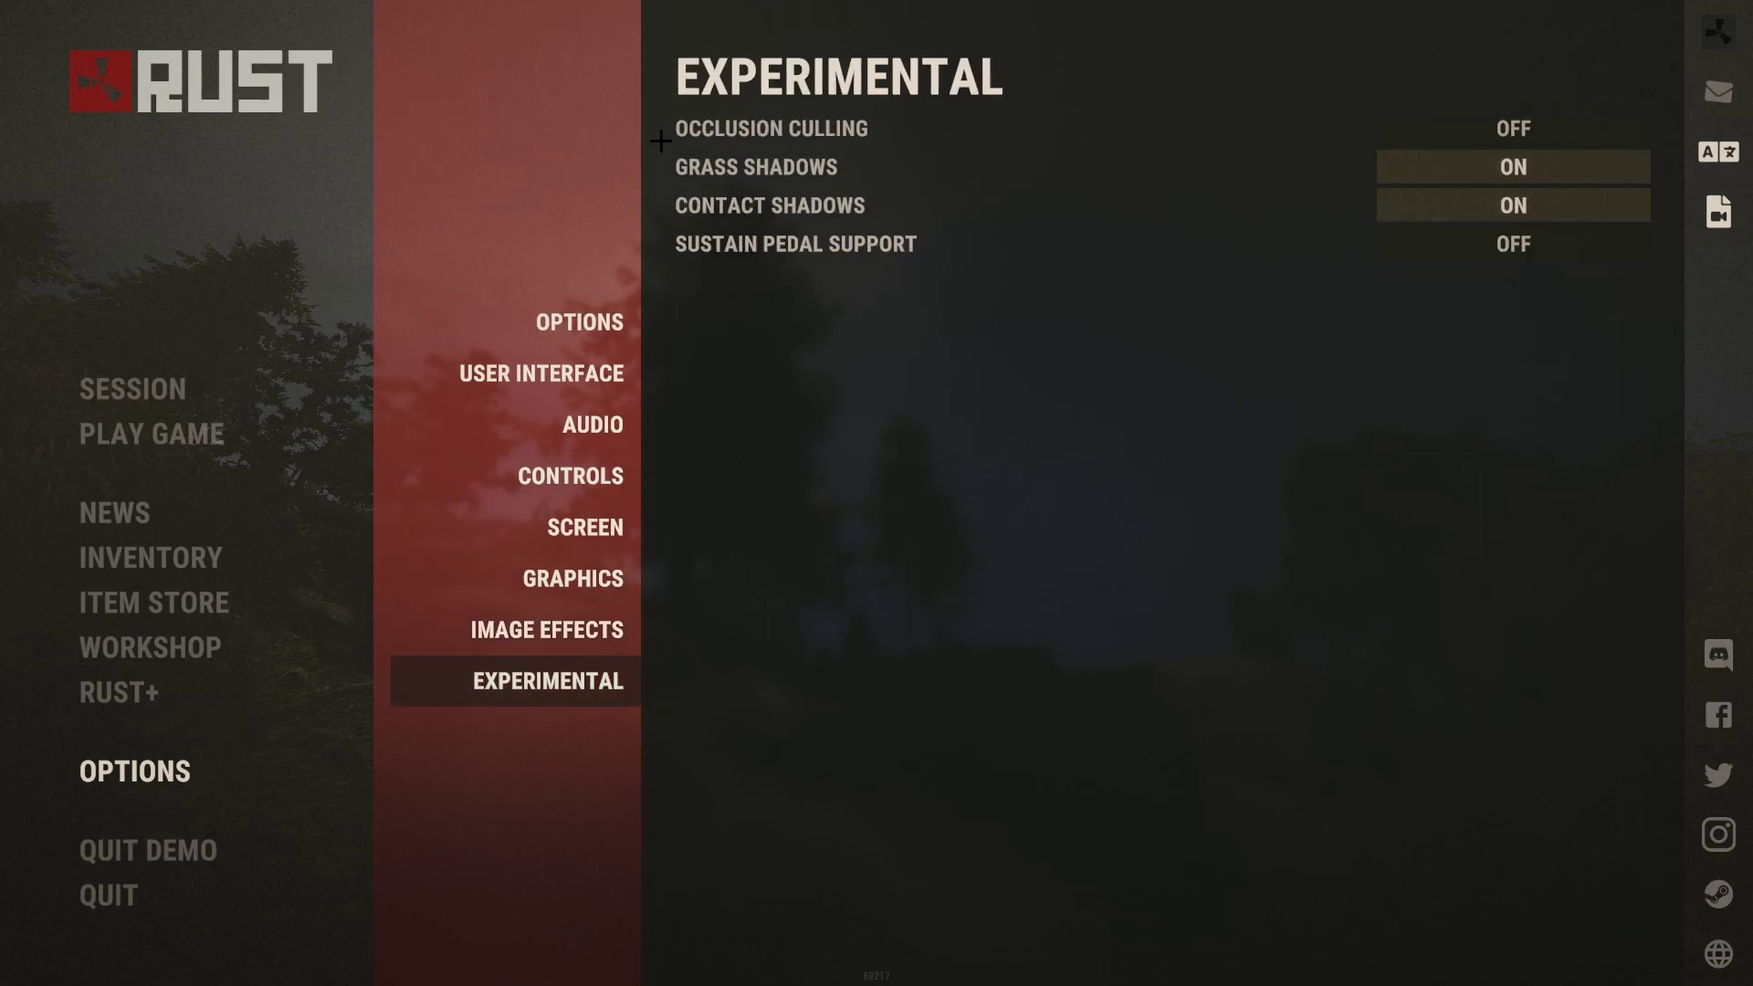
# - Toggle Occlusion Culling on and back off, then go to the User Interface settings
pyautogui.click(1419, 139)
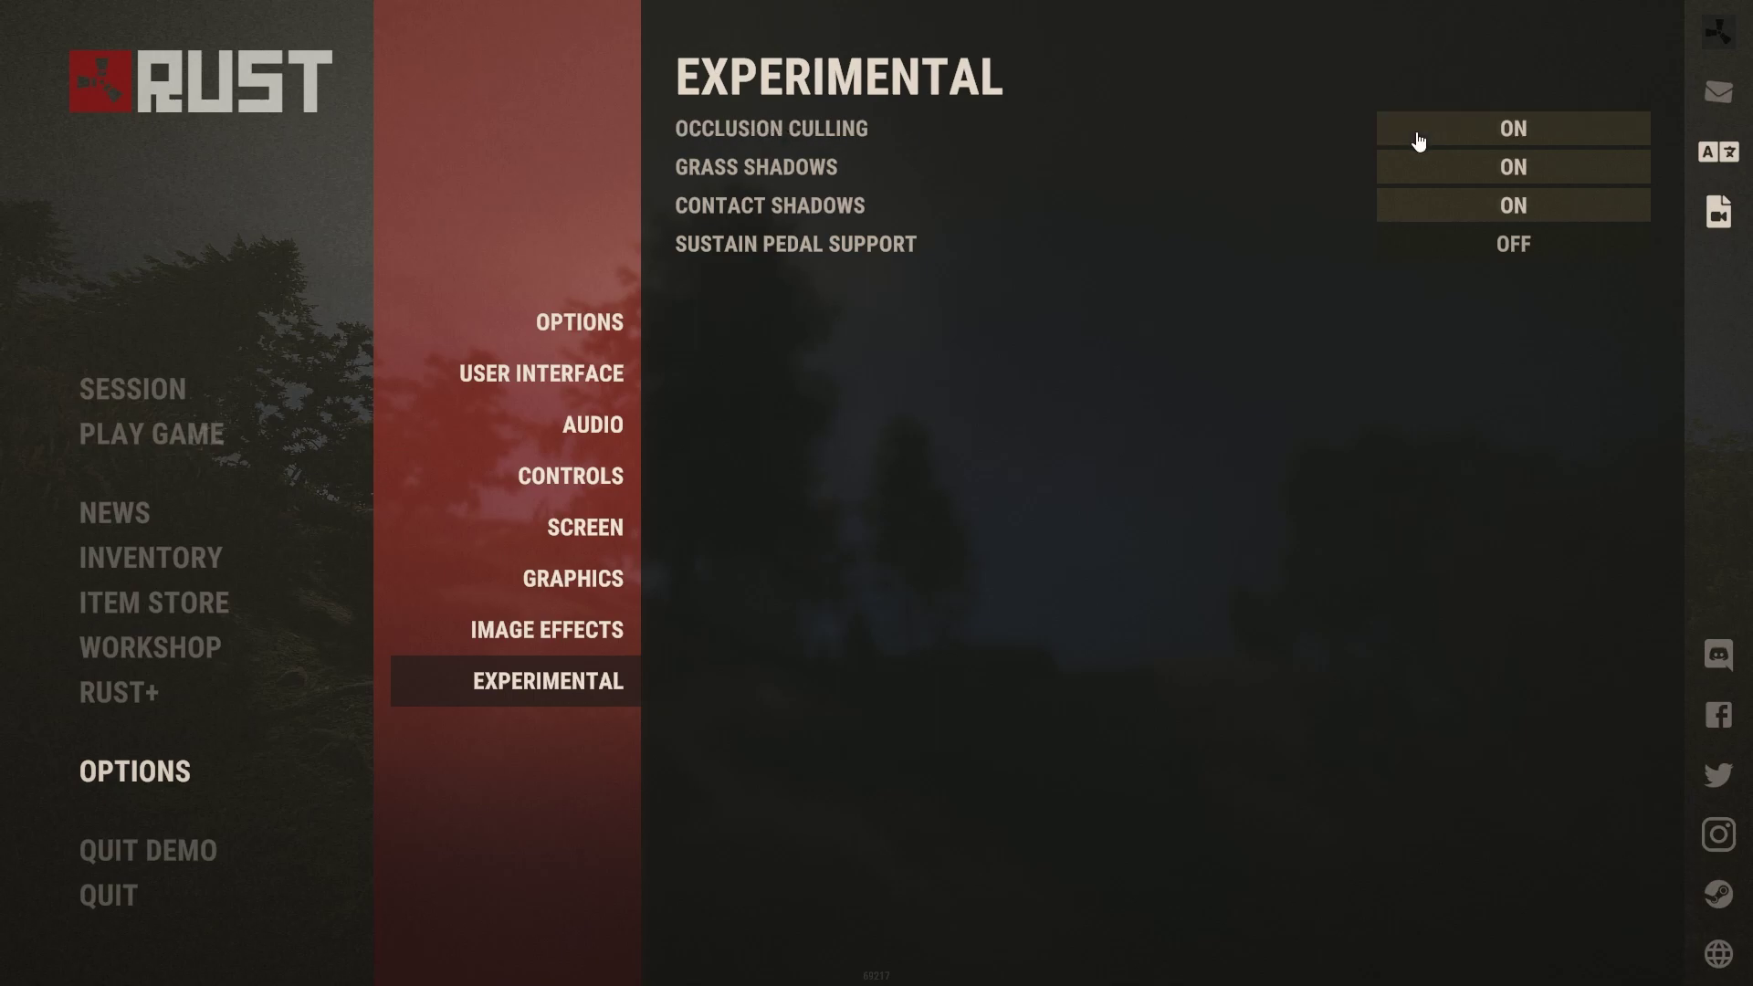
pyautogui.click(1432, 145)
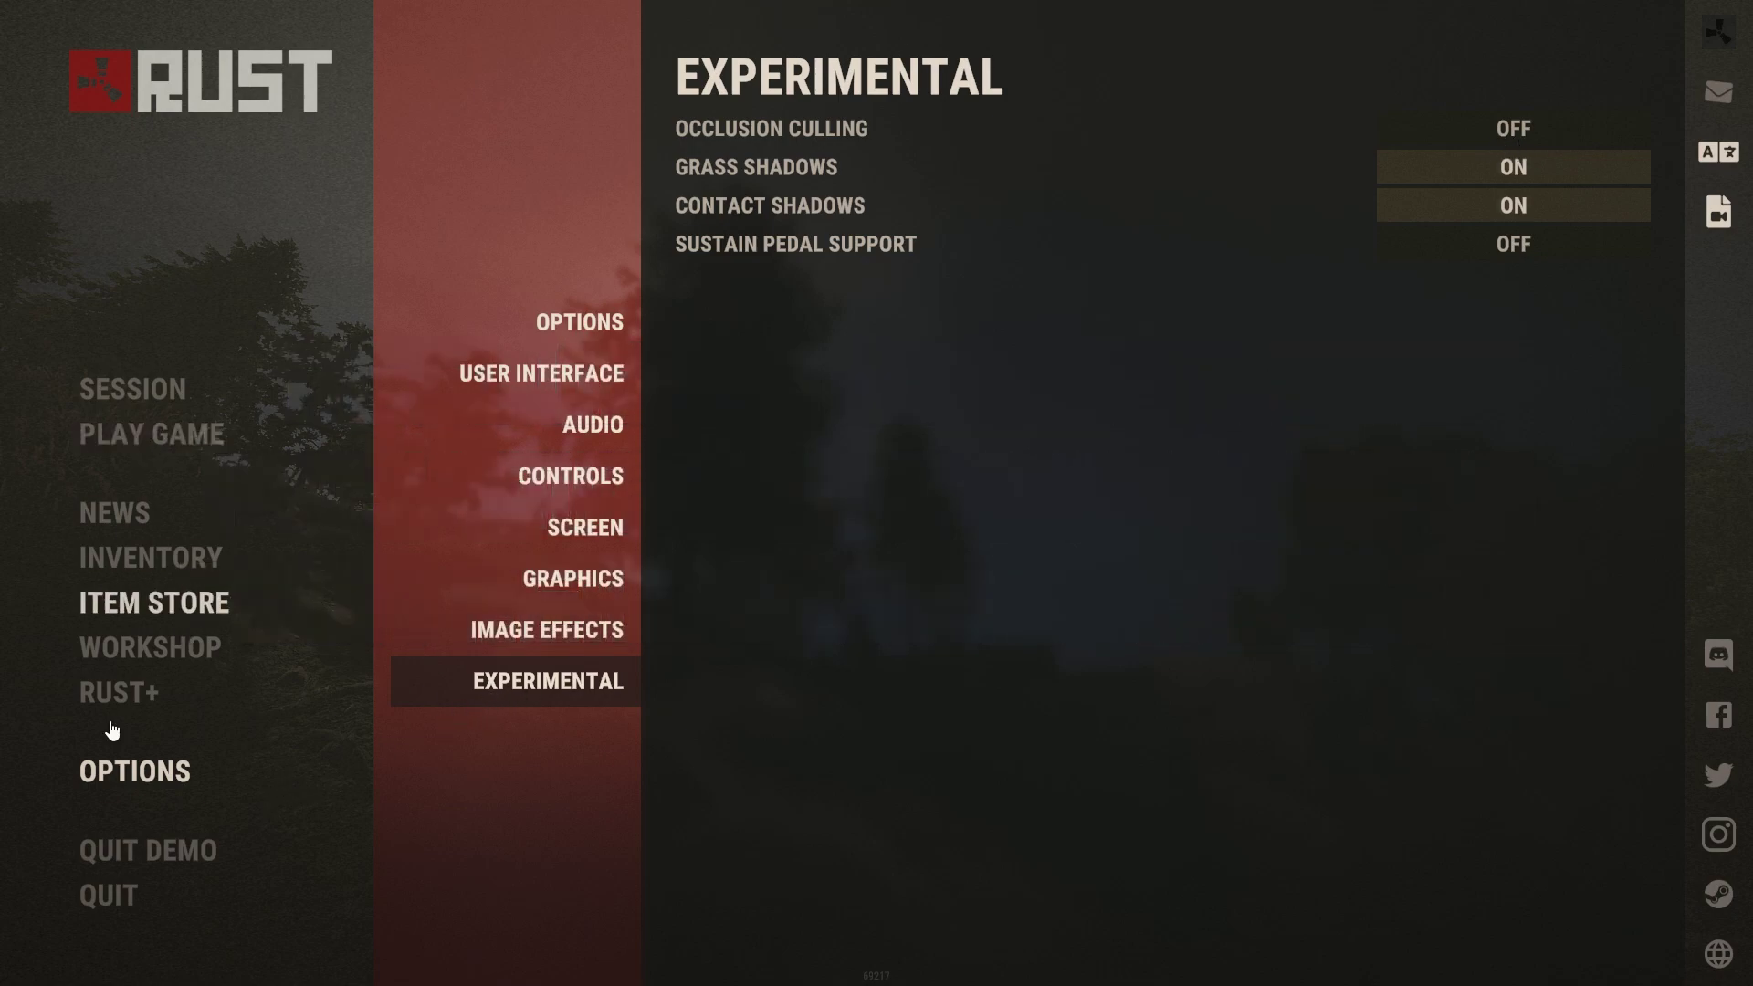
pyautogui.click(601, 335)
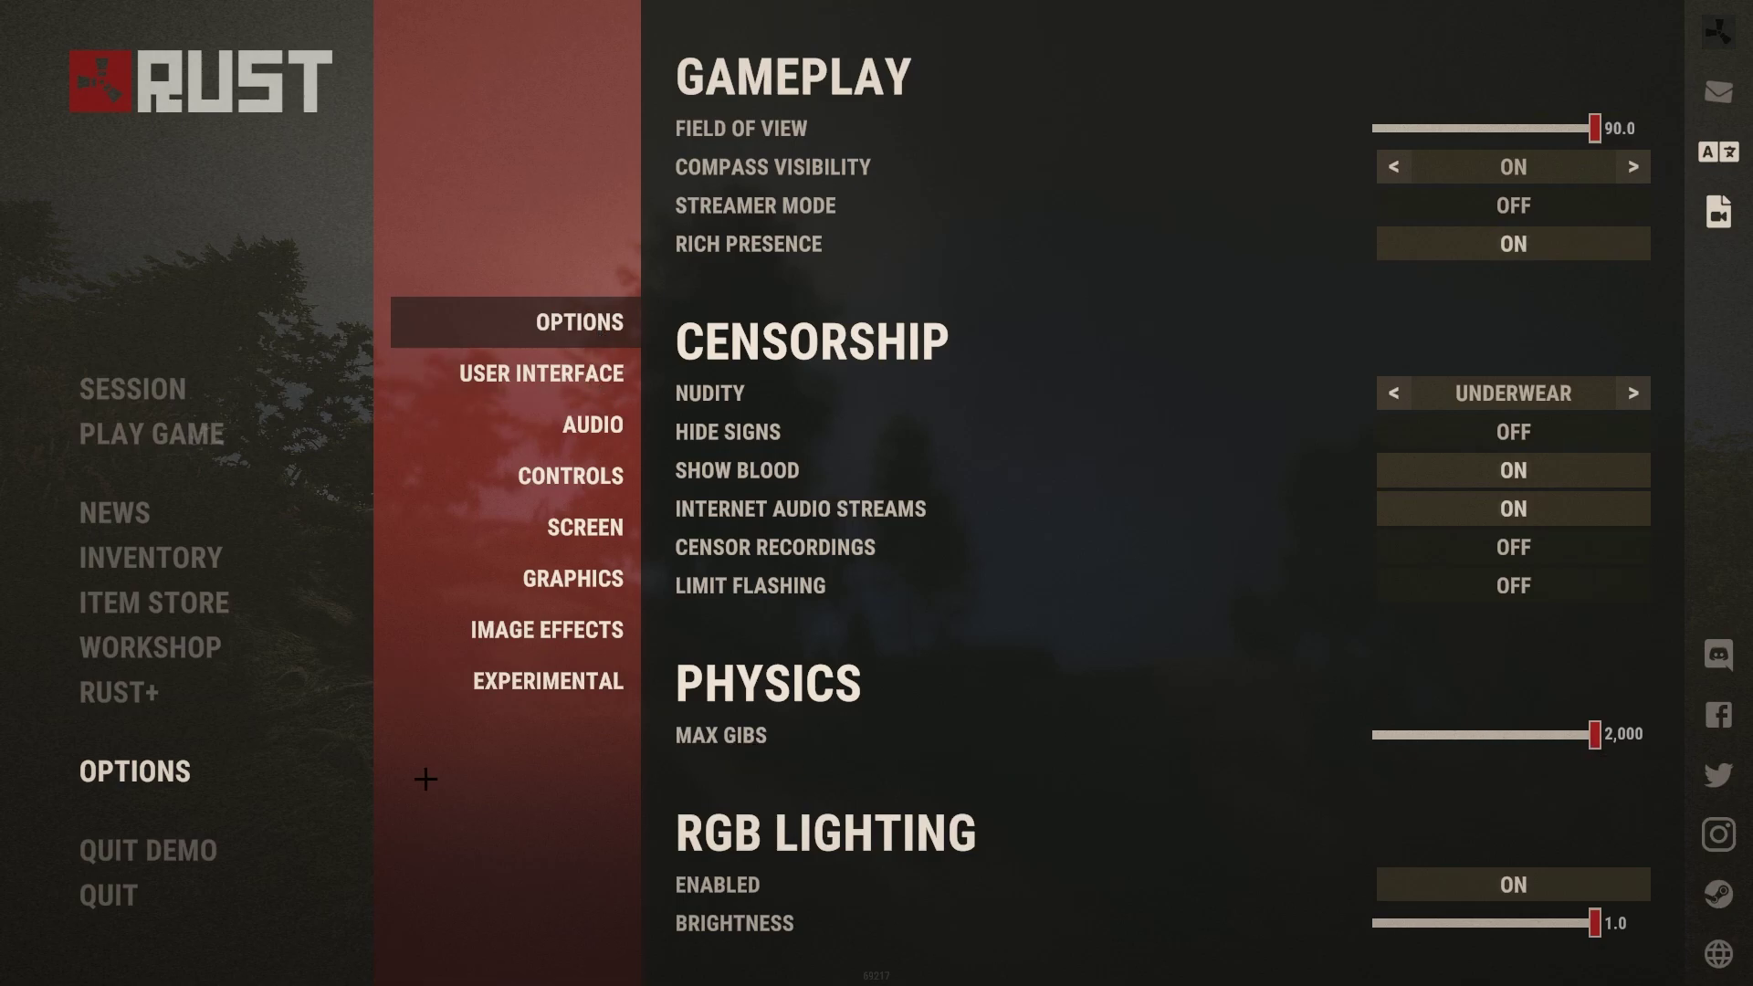
pyautogui.click(613, 391)
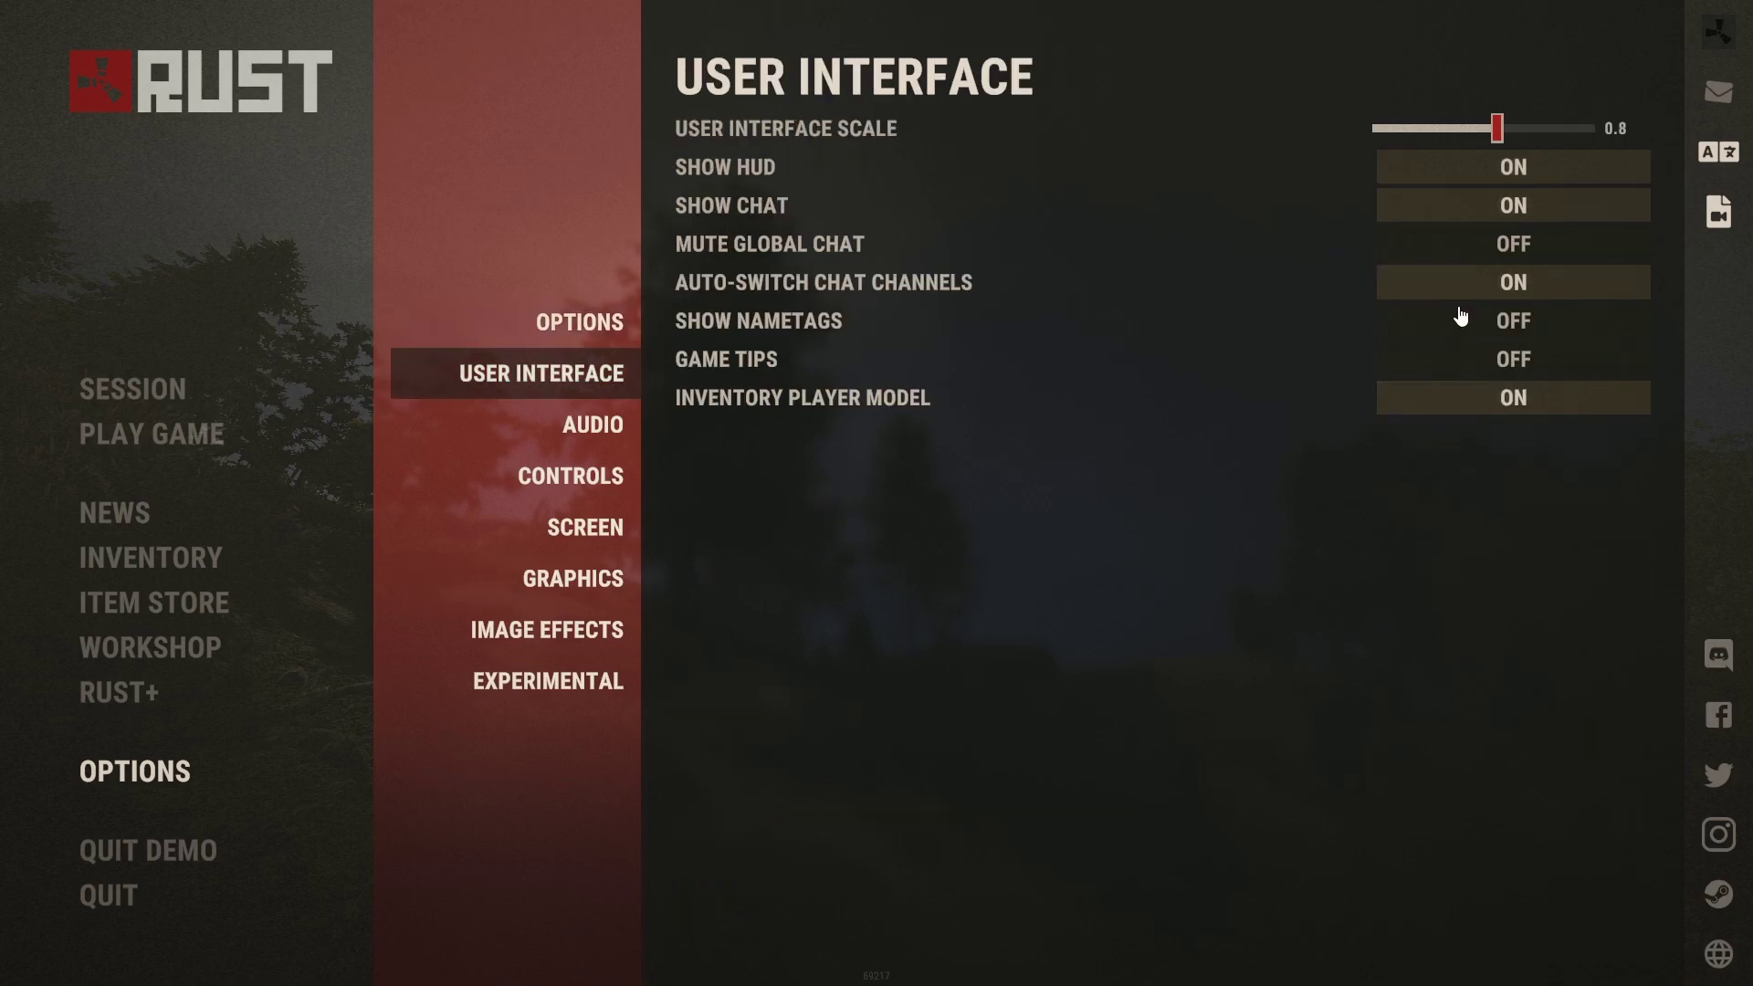
# - Close the options and start typing the debugcamera command in the console
pyautogui.press('Escape')
pyautogui.press('F1')
pyautogui.write('d')
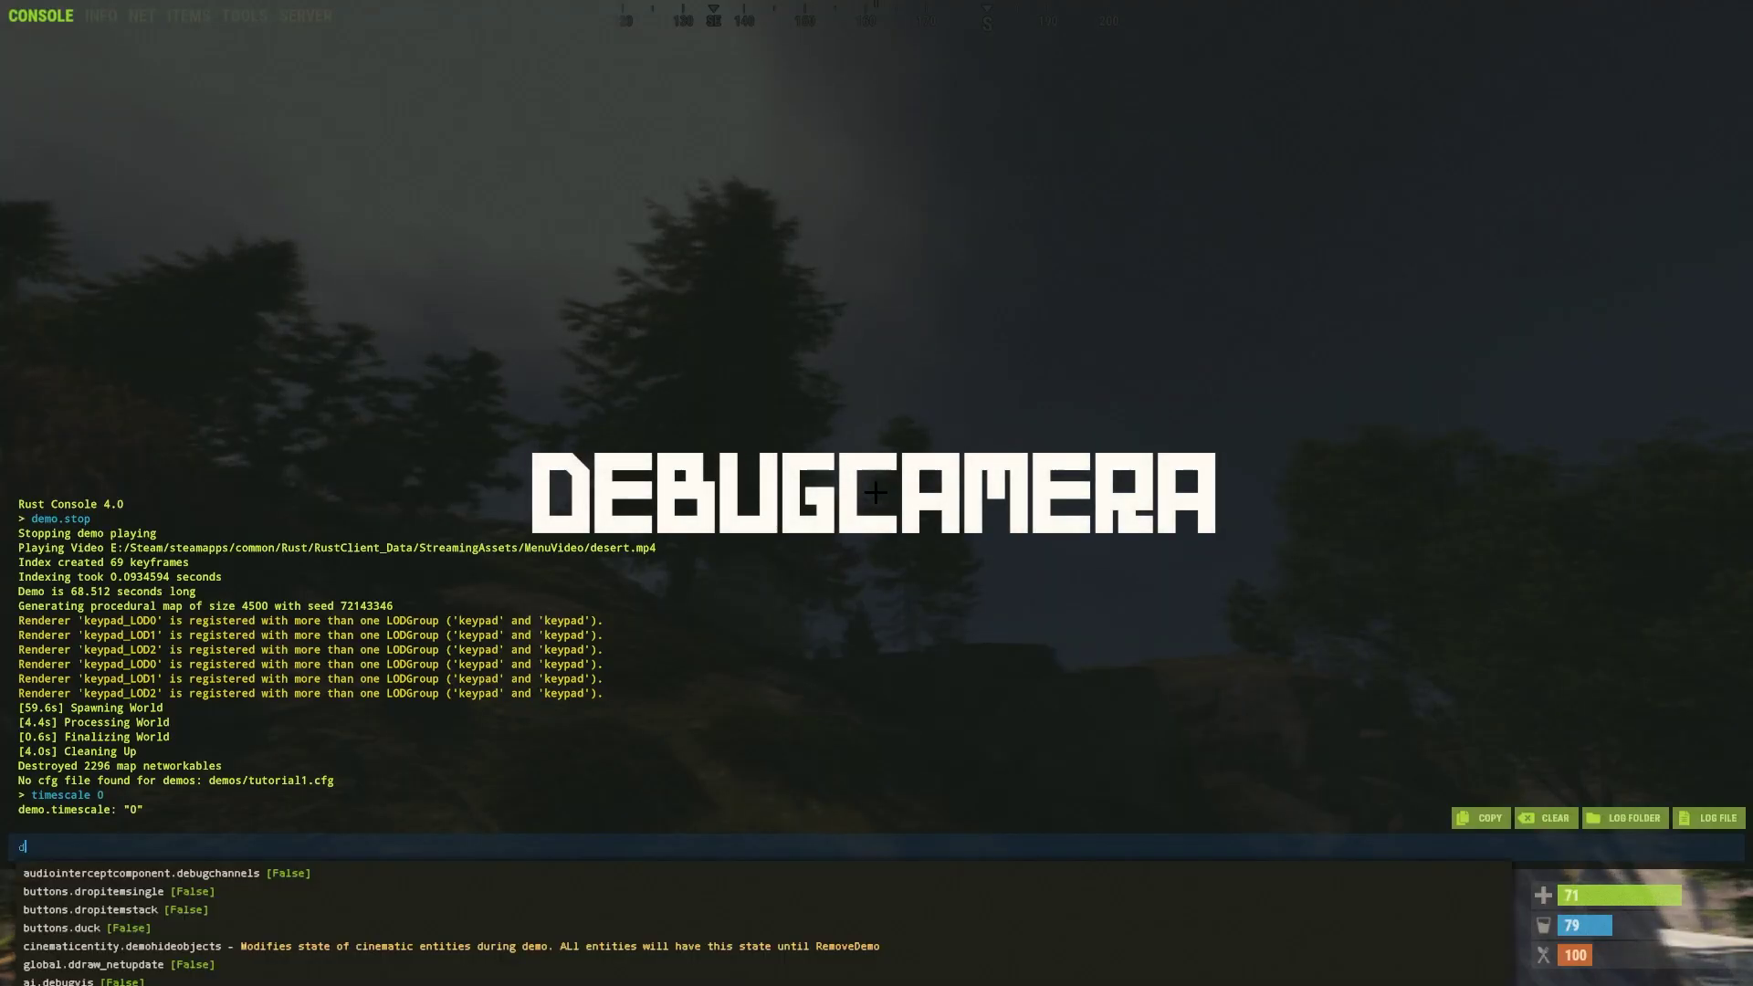
pyautogui.write('ebig')
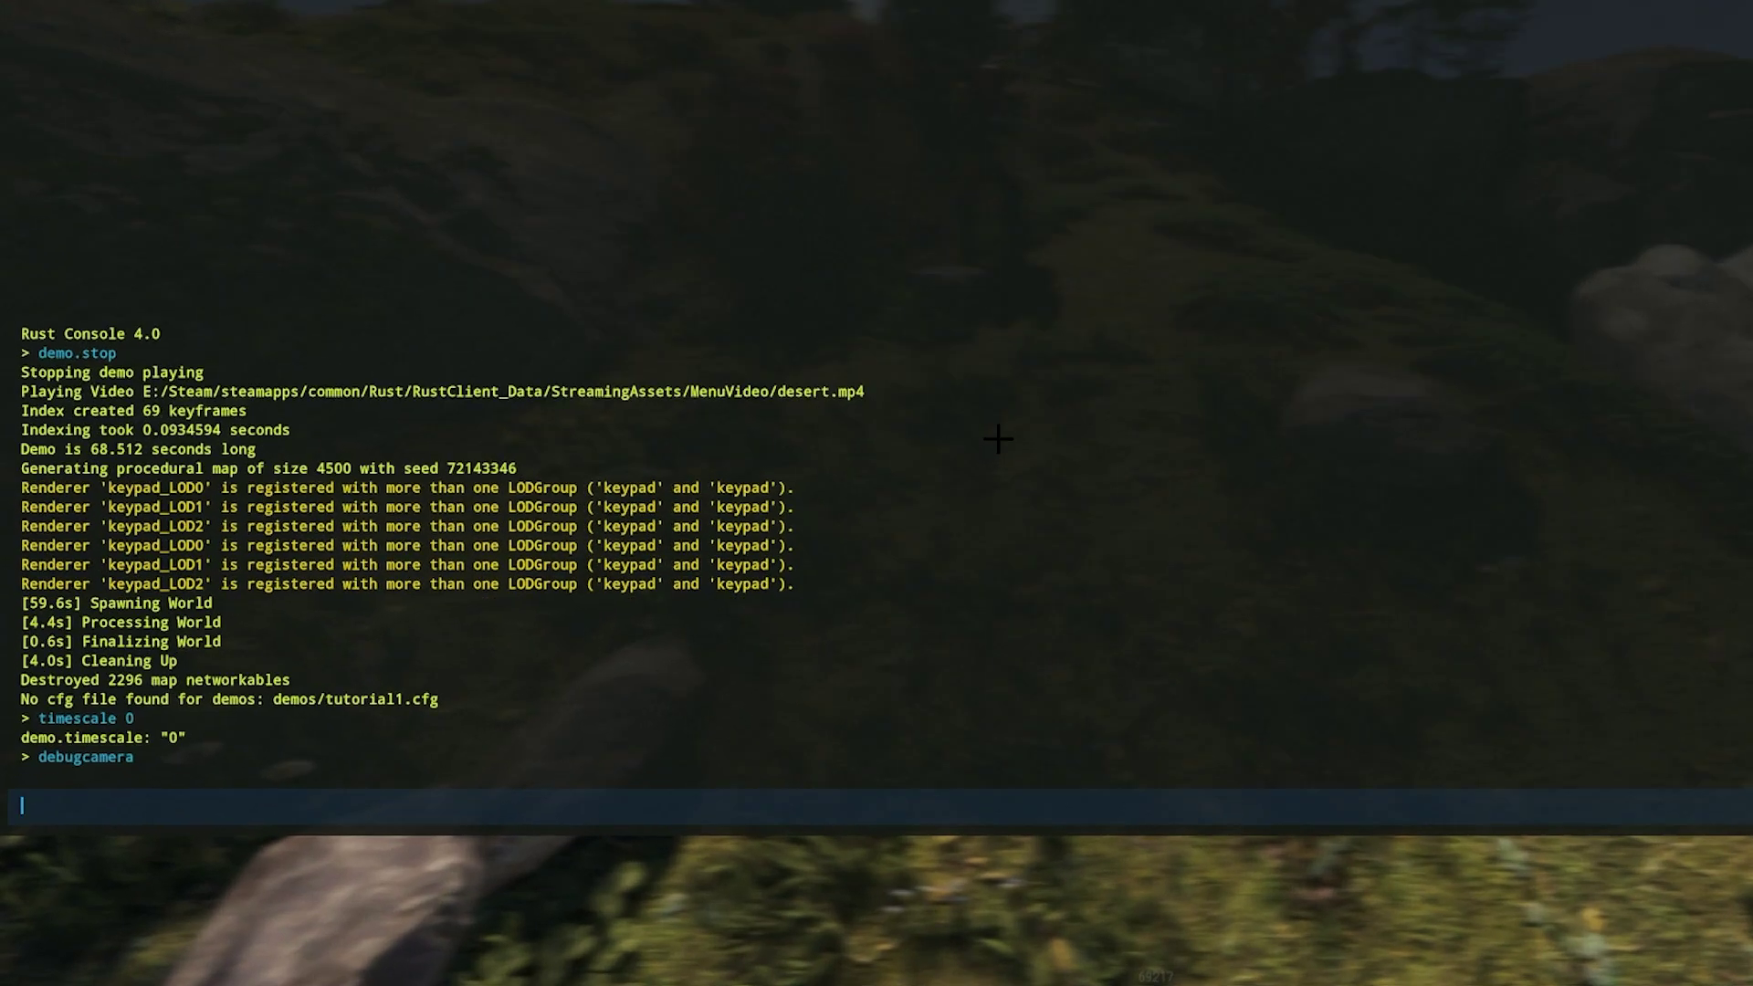
# - Run camlerp 0.005 to smooth the debug camera's movement
pyautogui.write('came')
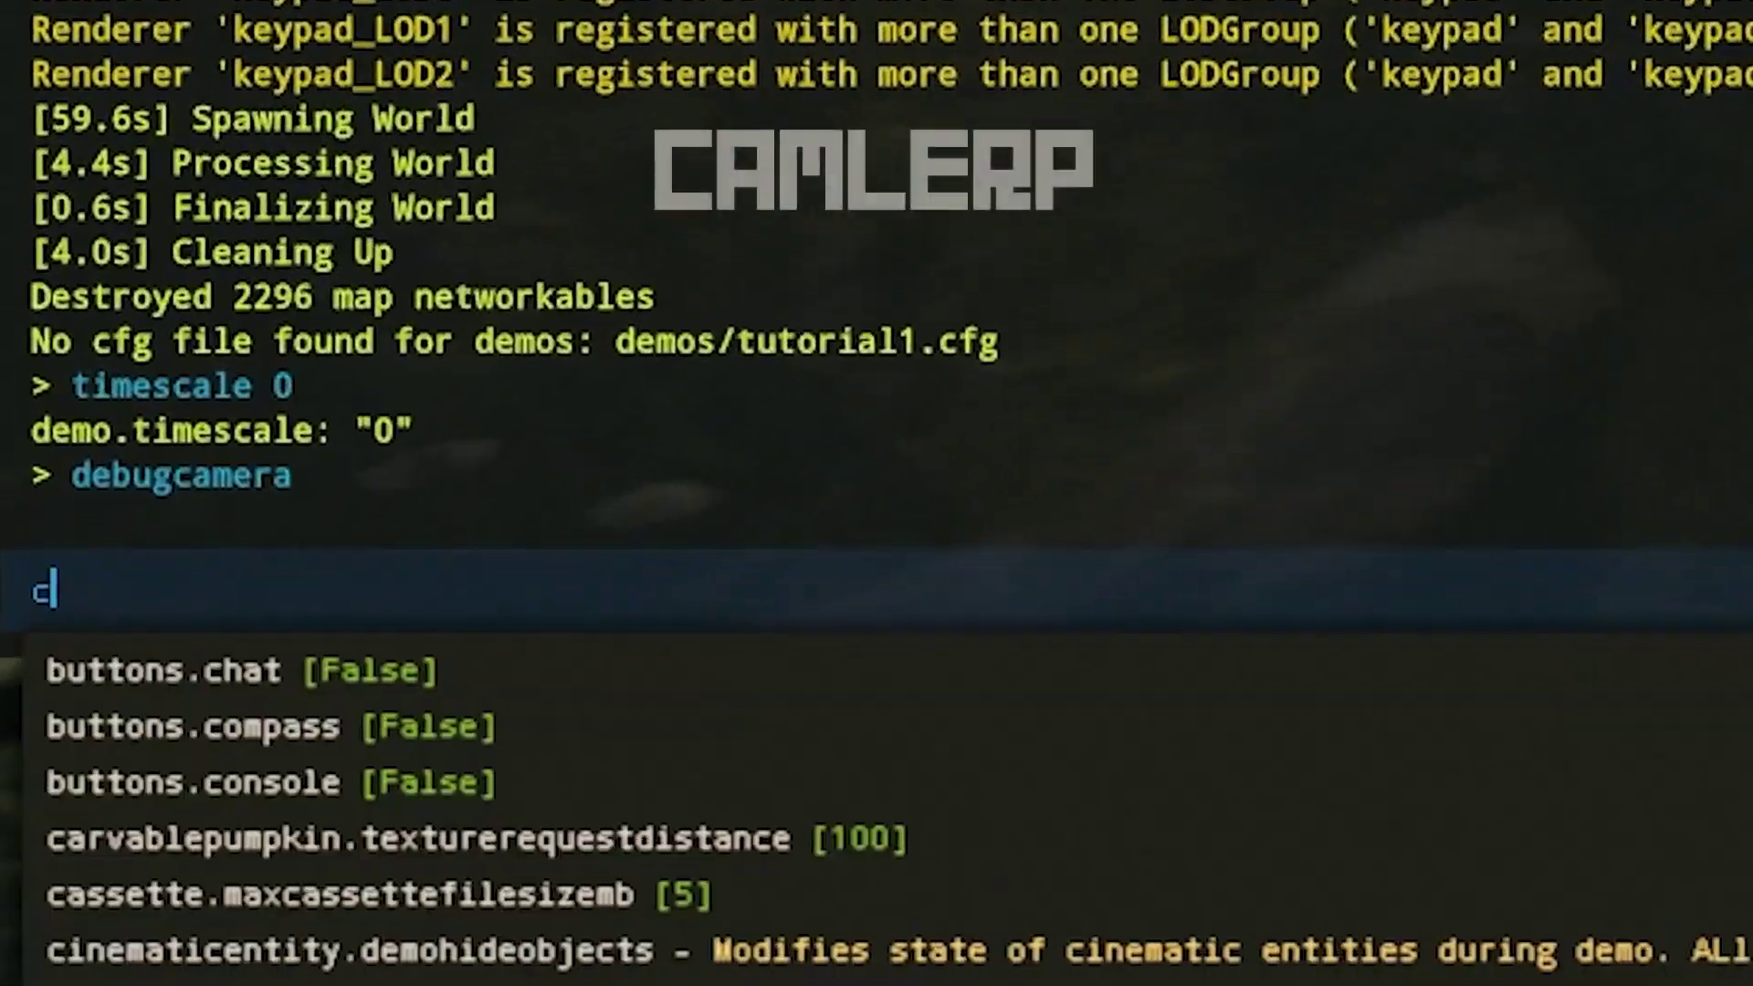
pyautogui.write('le')
pyautogui.press('BackSpace')
pyautogui.press('BackSpace')
pyautogui.press('BackSpace')
pyautogui.write('l')
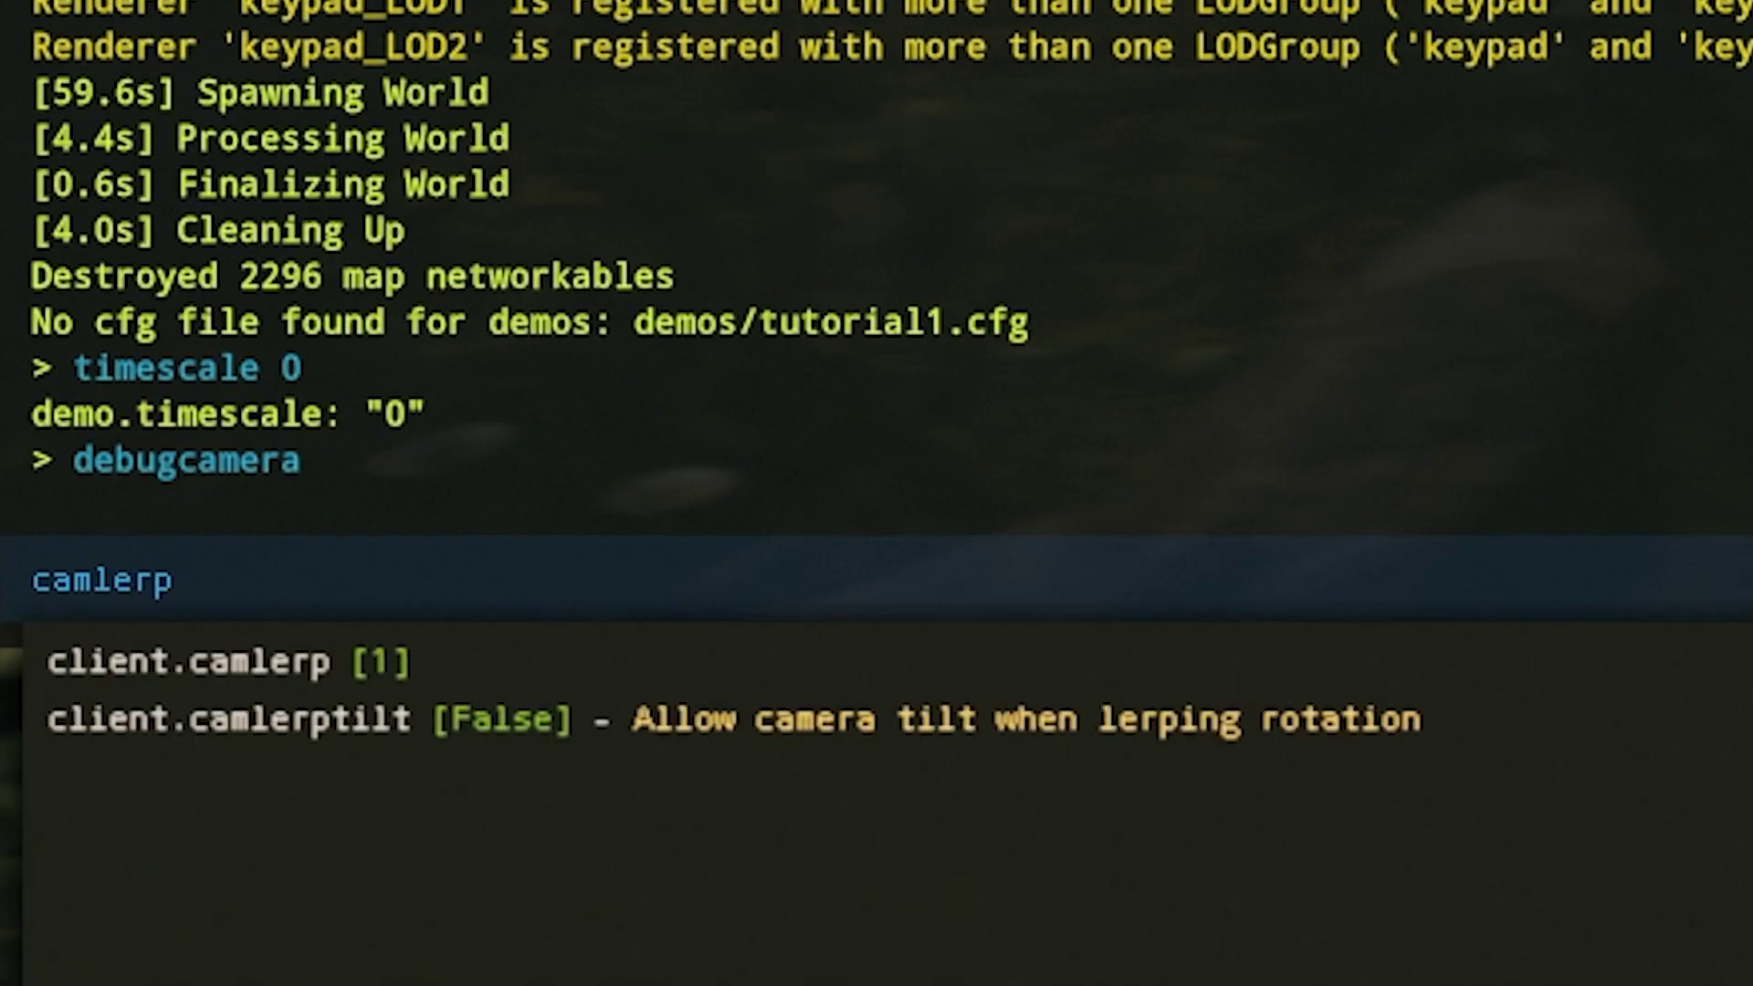
pyautogui.write('erp ')
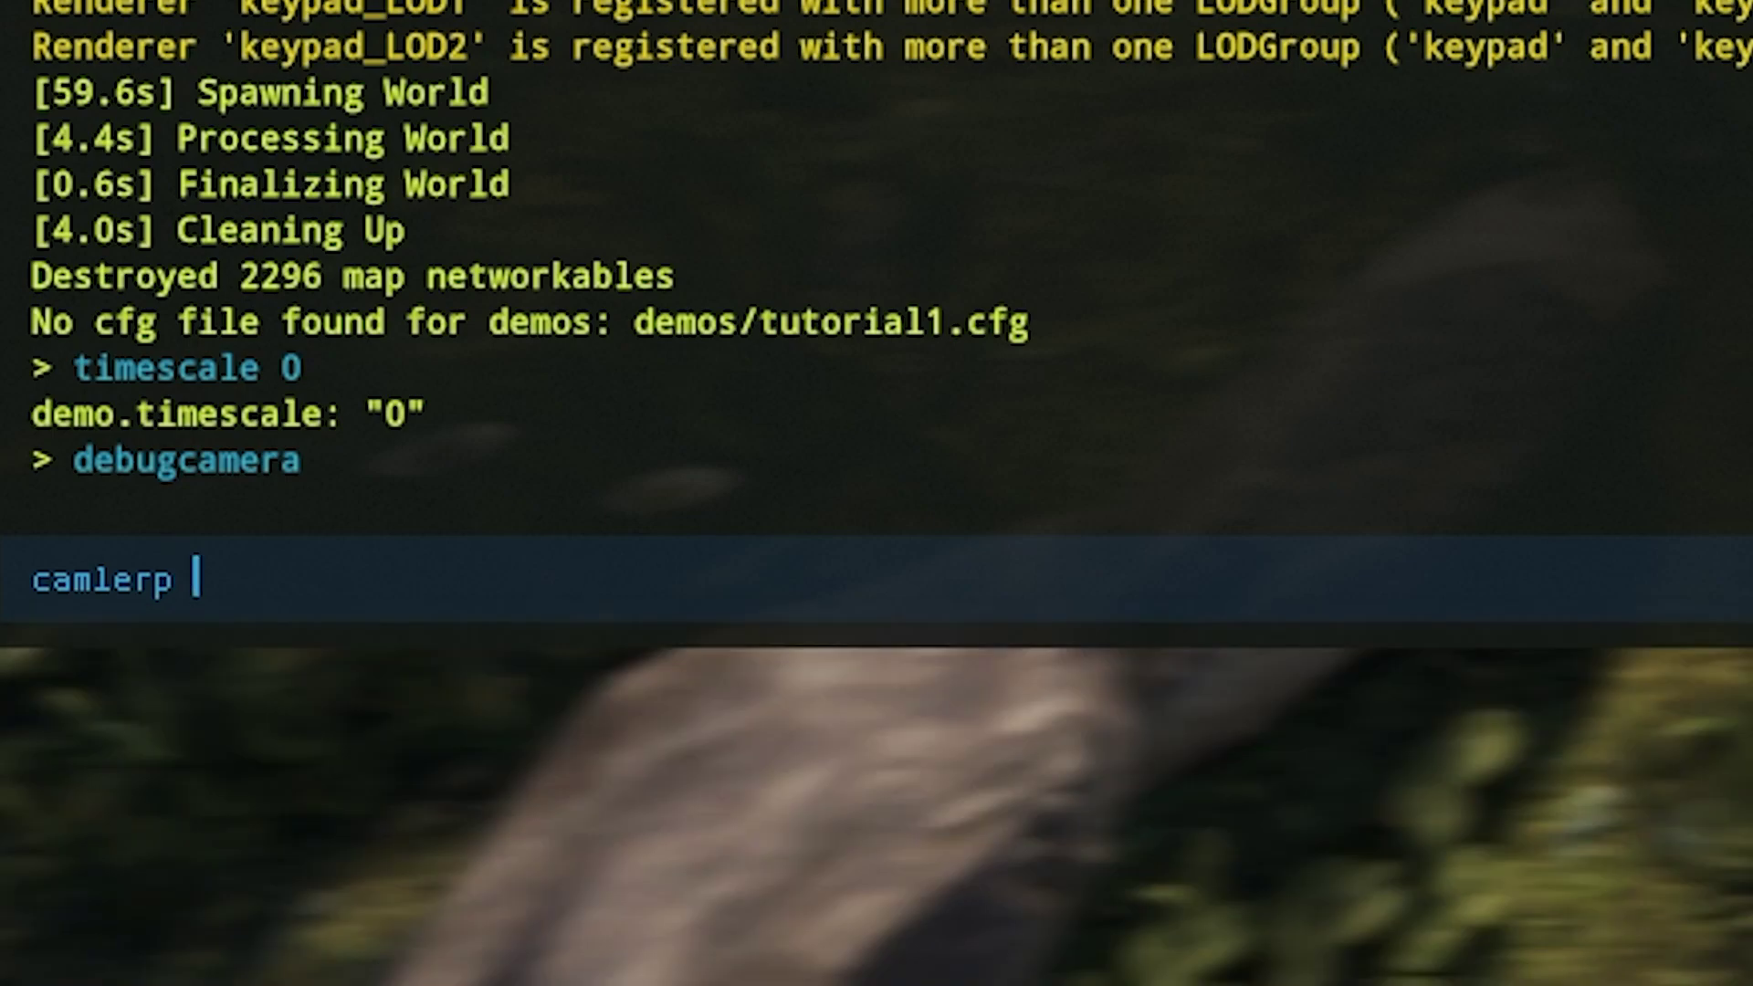
pyautogui.write('0.005')
pyautogui.press('Return')
# - Set camzoomlerp to 0.05 and camspeed to 0.3, then close the console
pyautogui.write('camz')
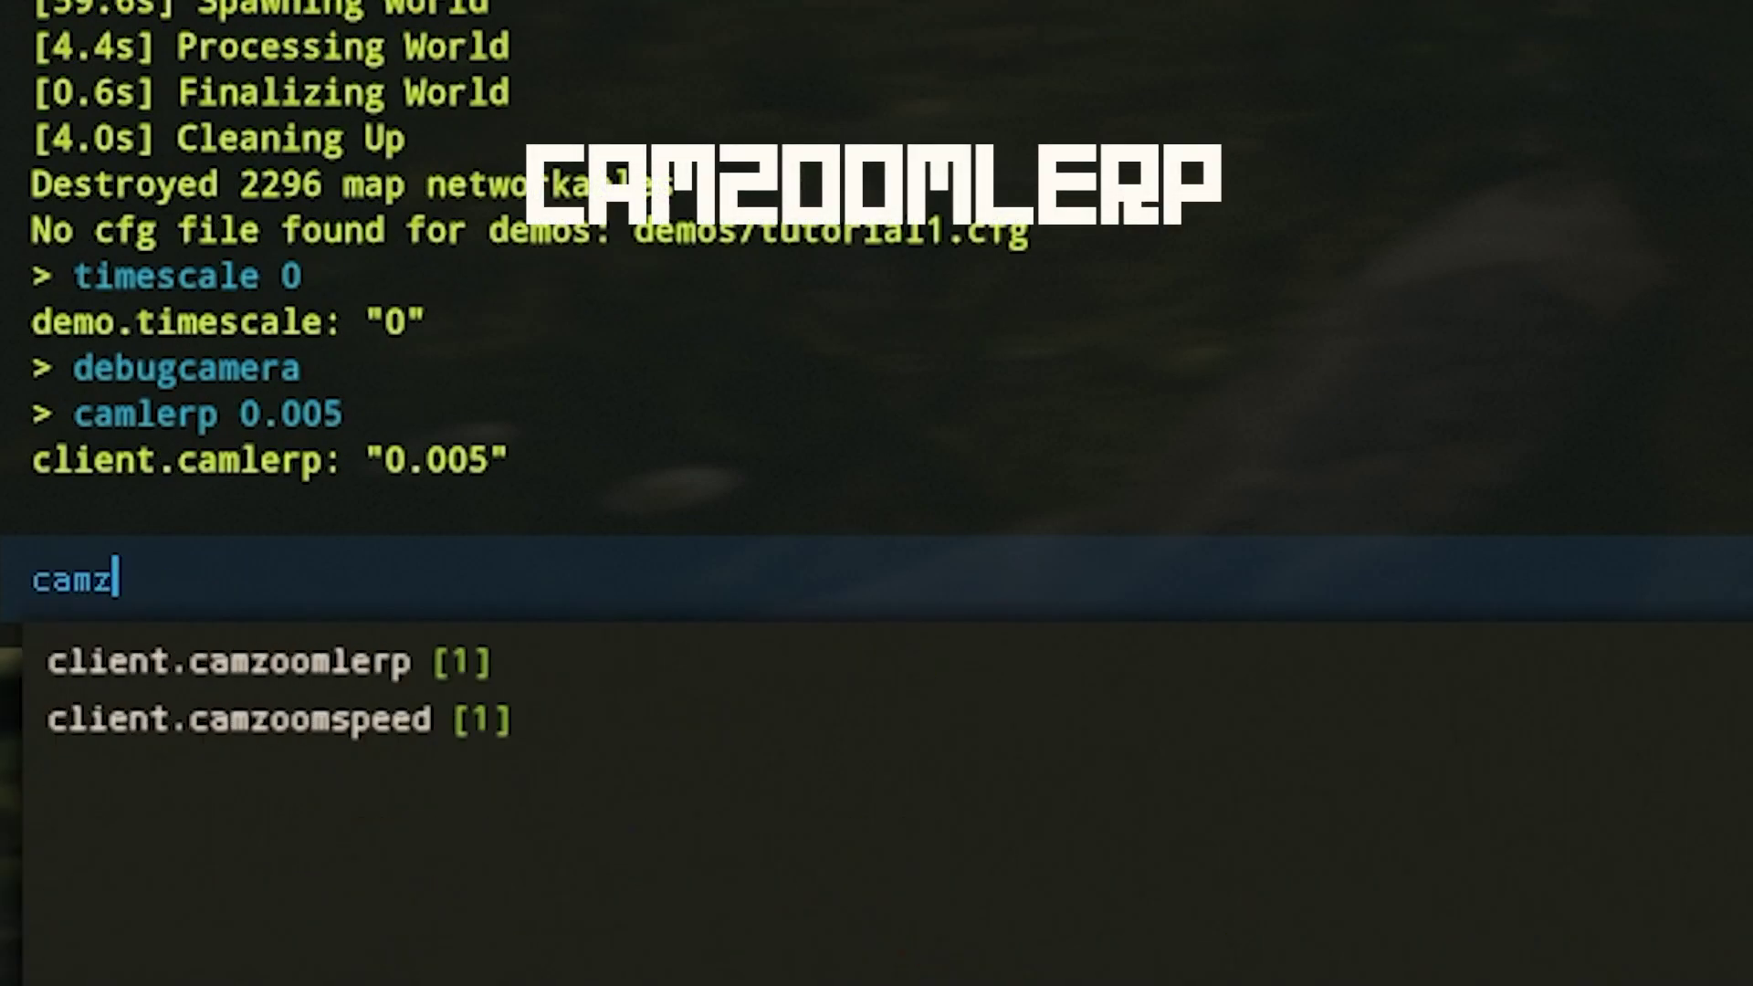
pyautogui.write('oomlerp')
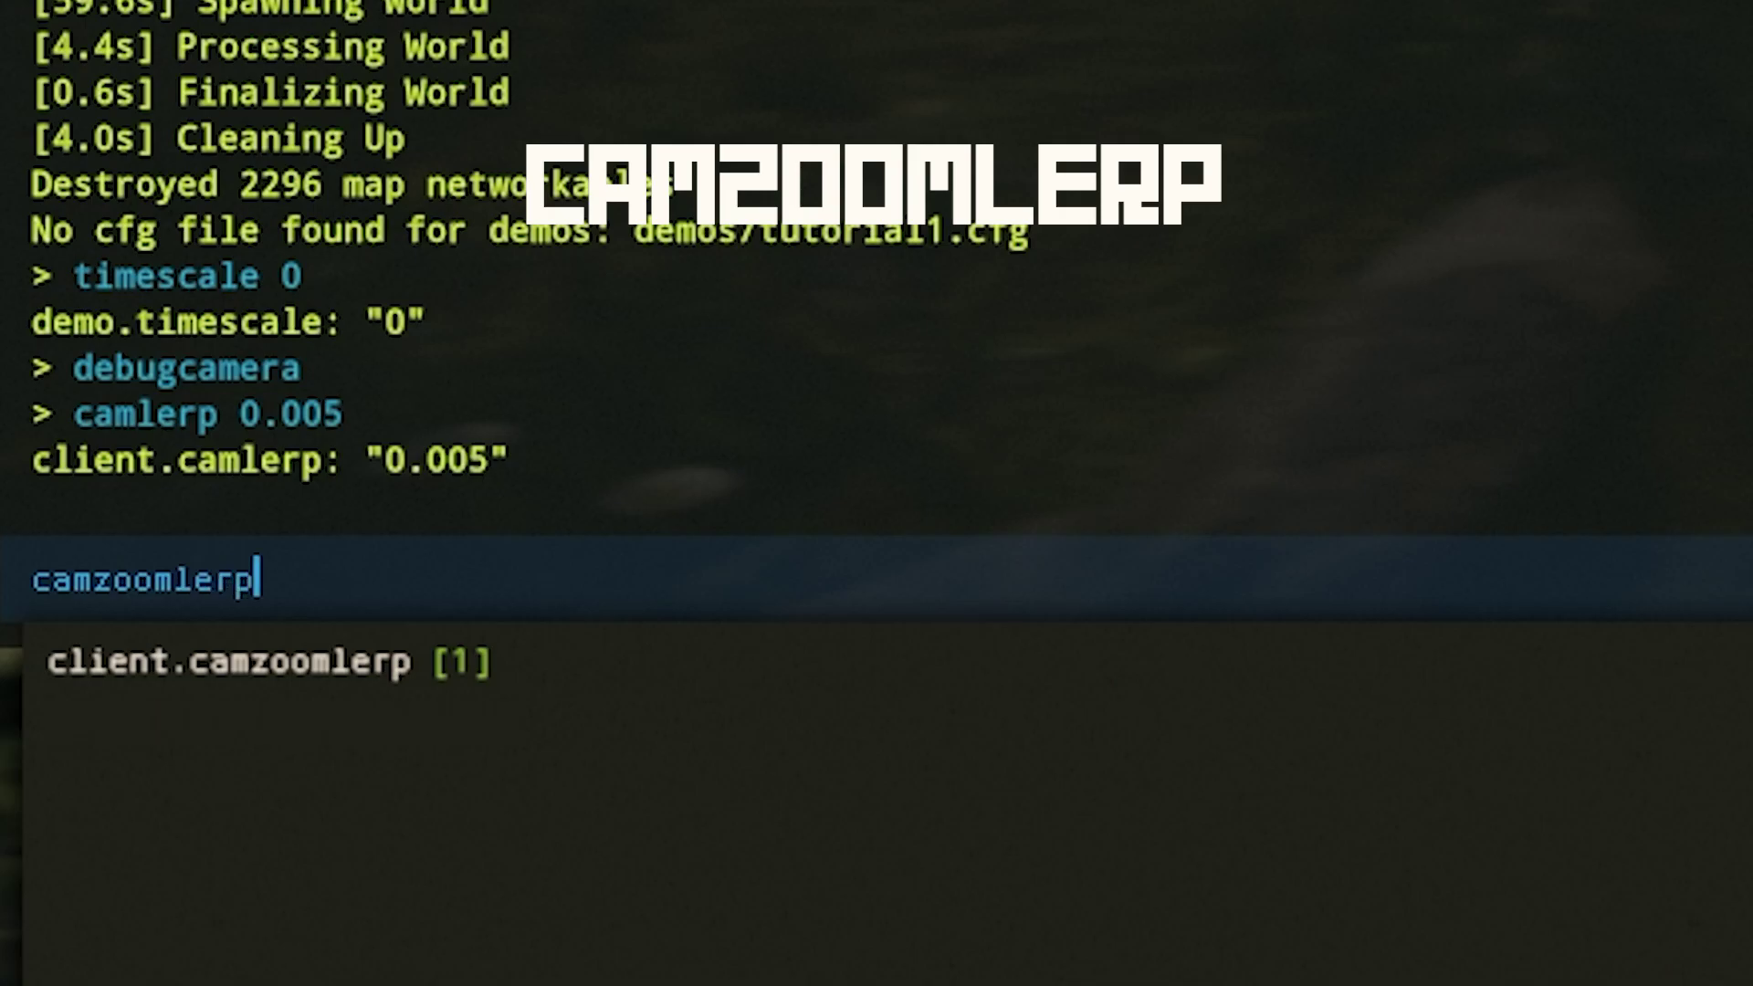
pyautogui.write(' 0.005')
pyautogui.press('Return')
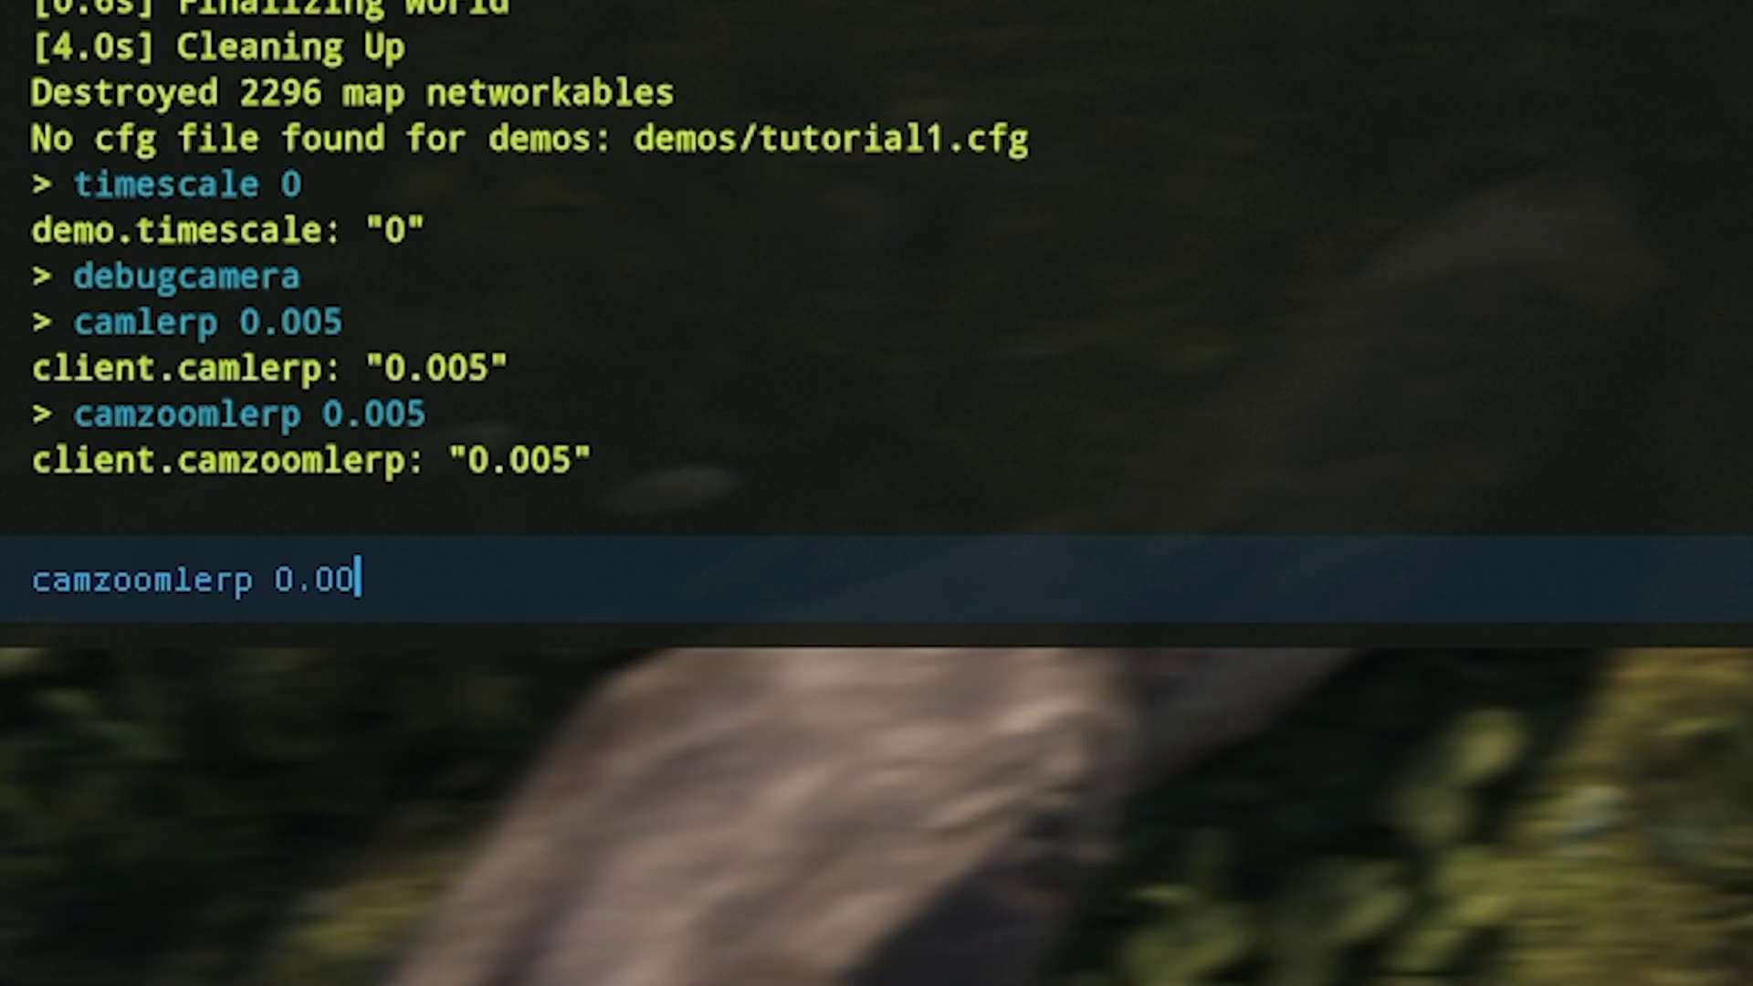
pyautogui.press('BackSpace')
pyautogui.write('5')
pyautogui.press('Return')
pyautogui.write('camspeed')
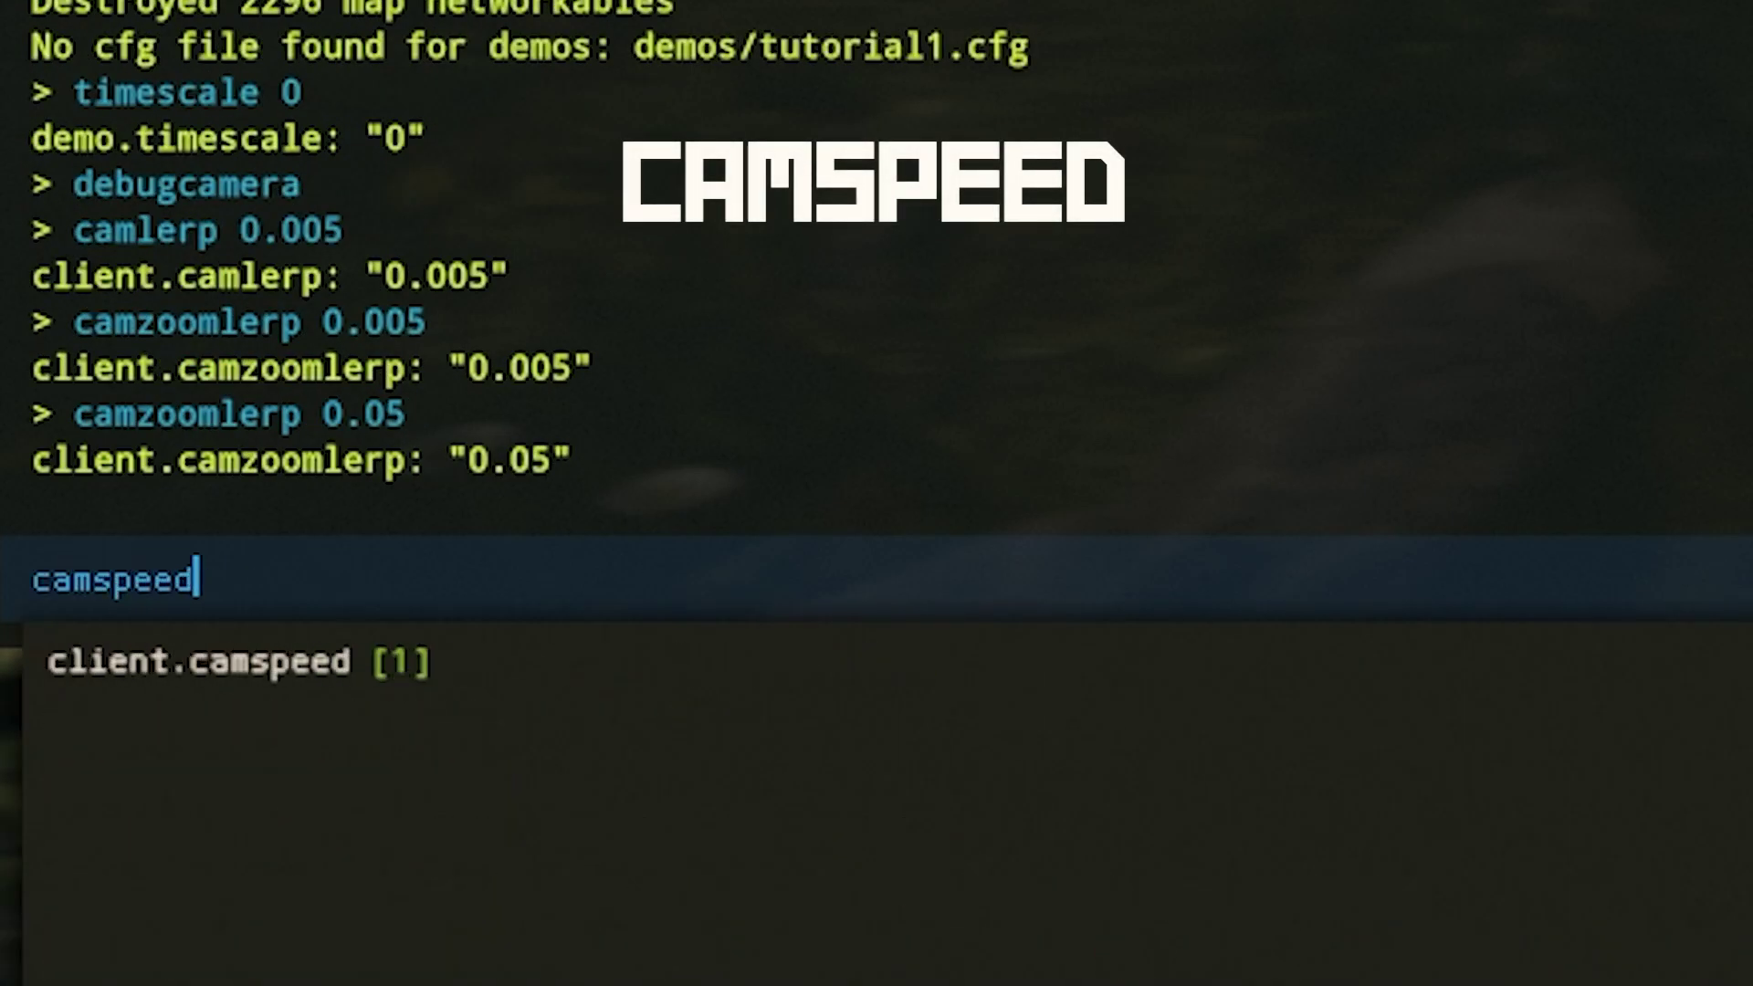
pyautogui.write(' 0.3')
pyautogui.press('Return')
pyautogui.press('F1')
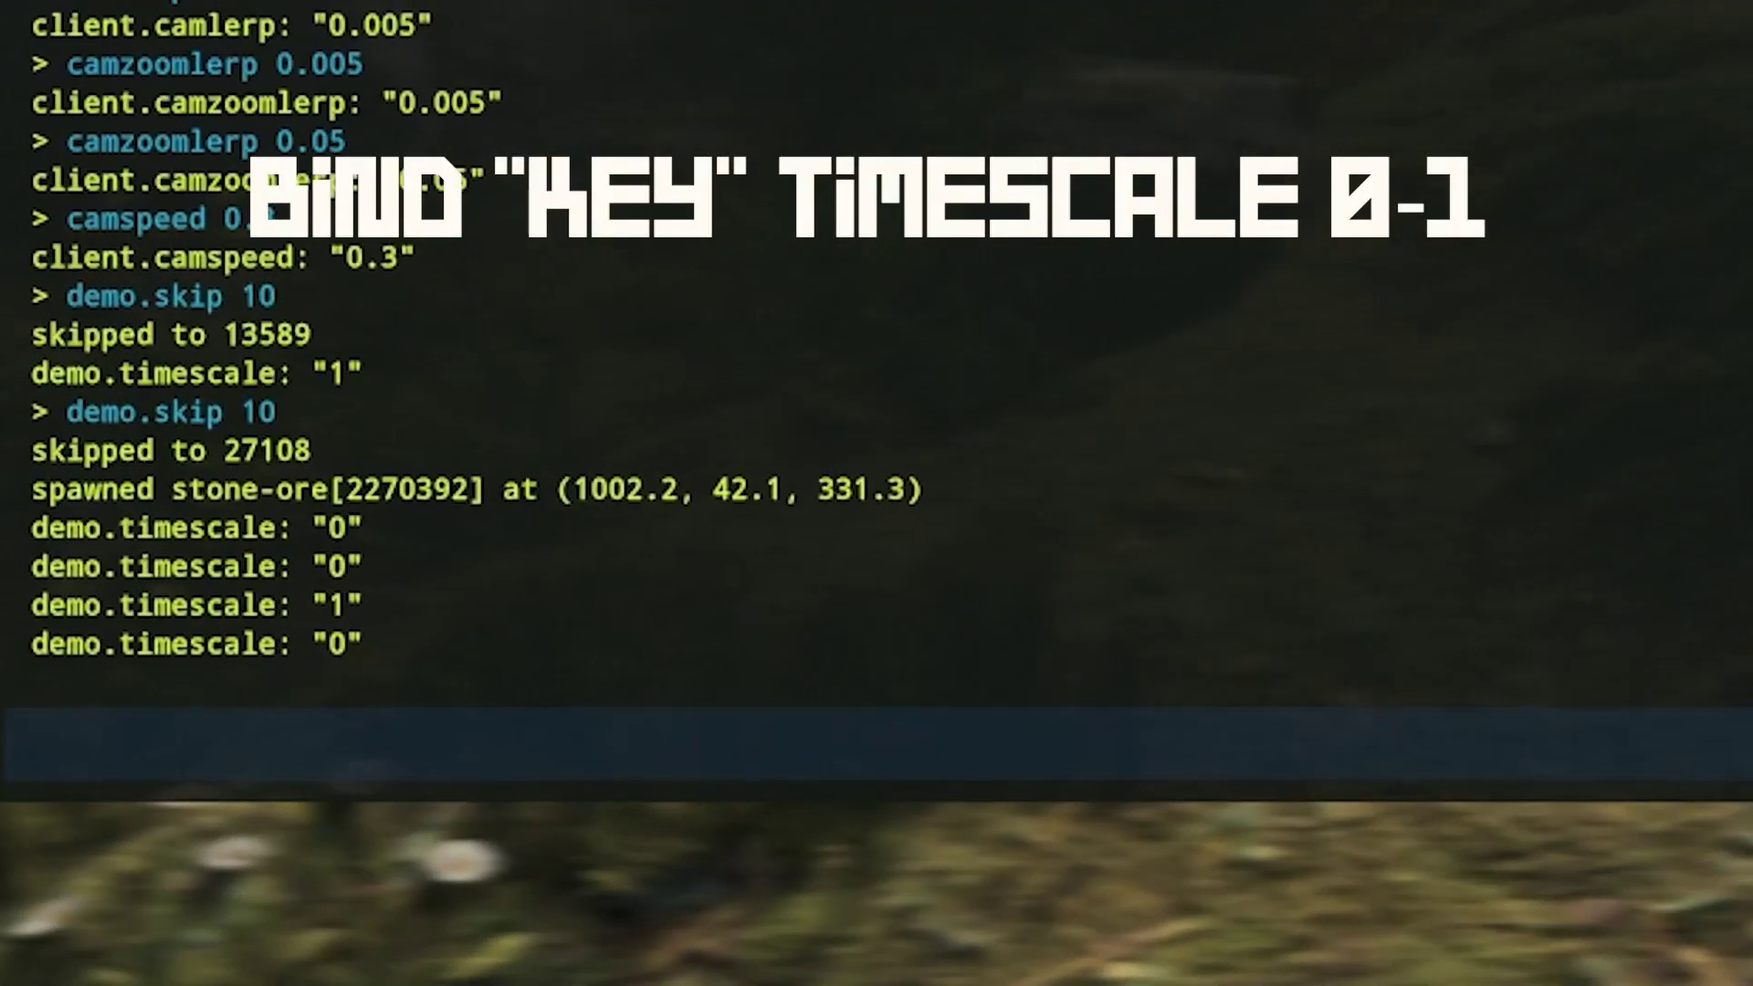
# - Type the 'bind 7 timescale' command, then close the console to return to the demo
pyautogui.write('bin')
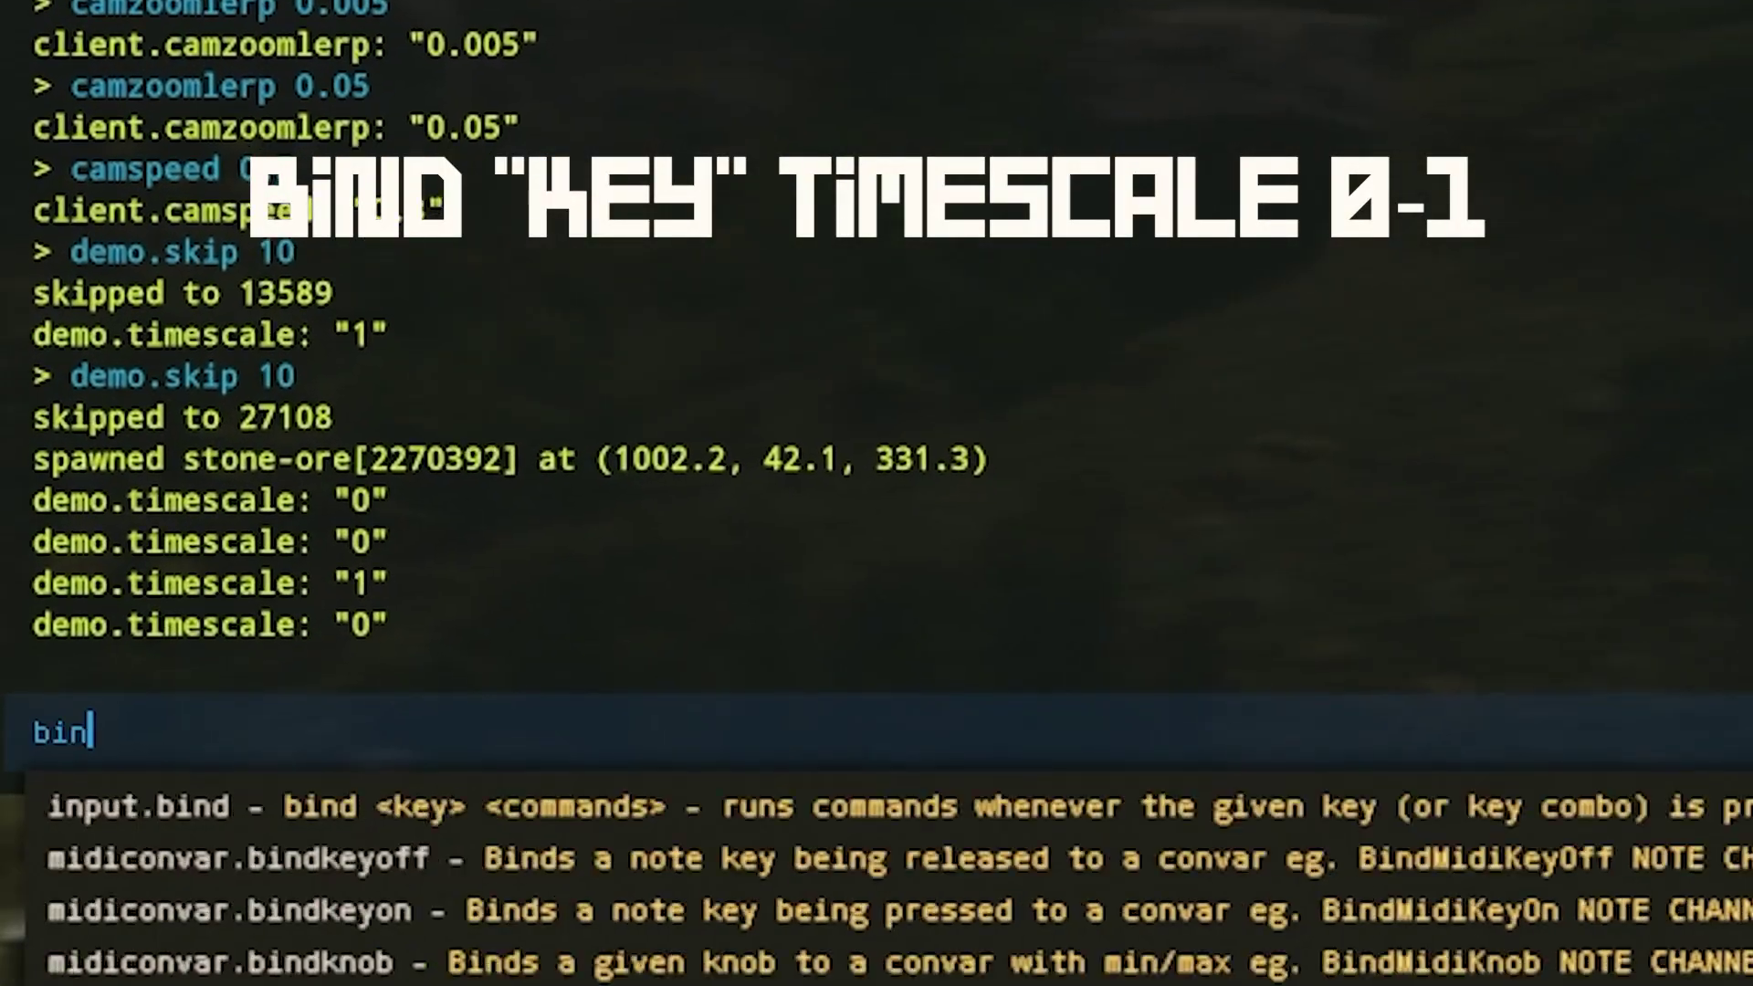
pyautogui.write('d 7 timescale 0')
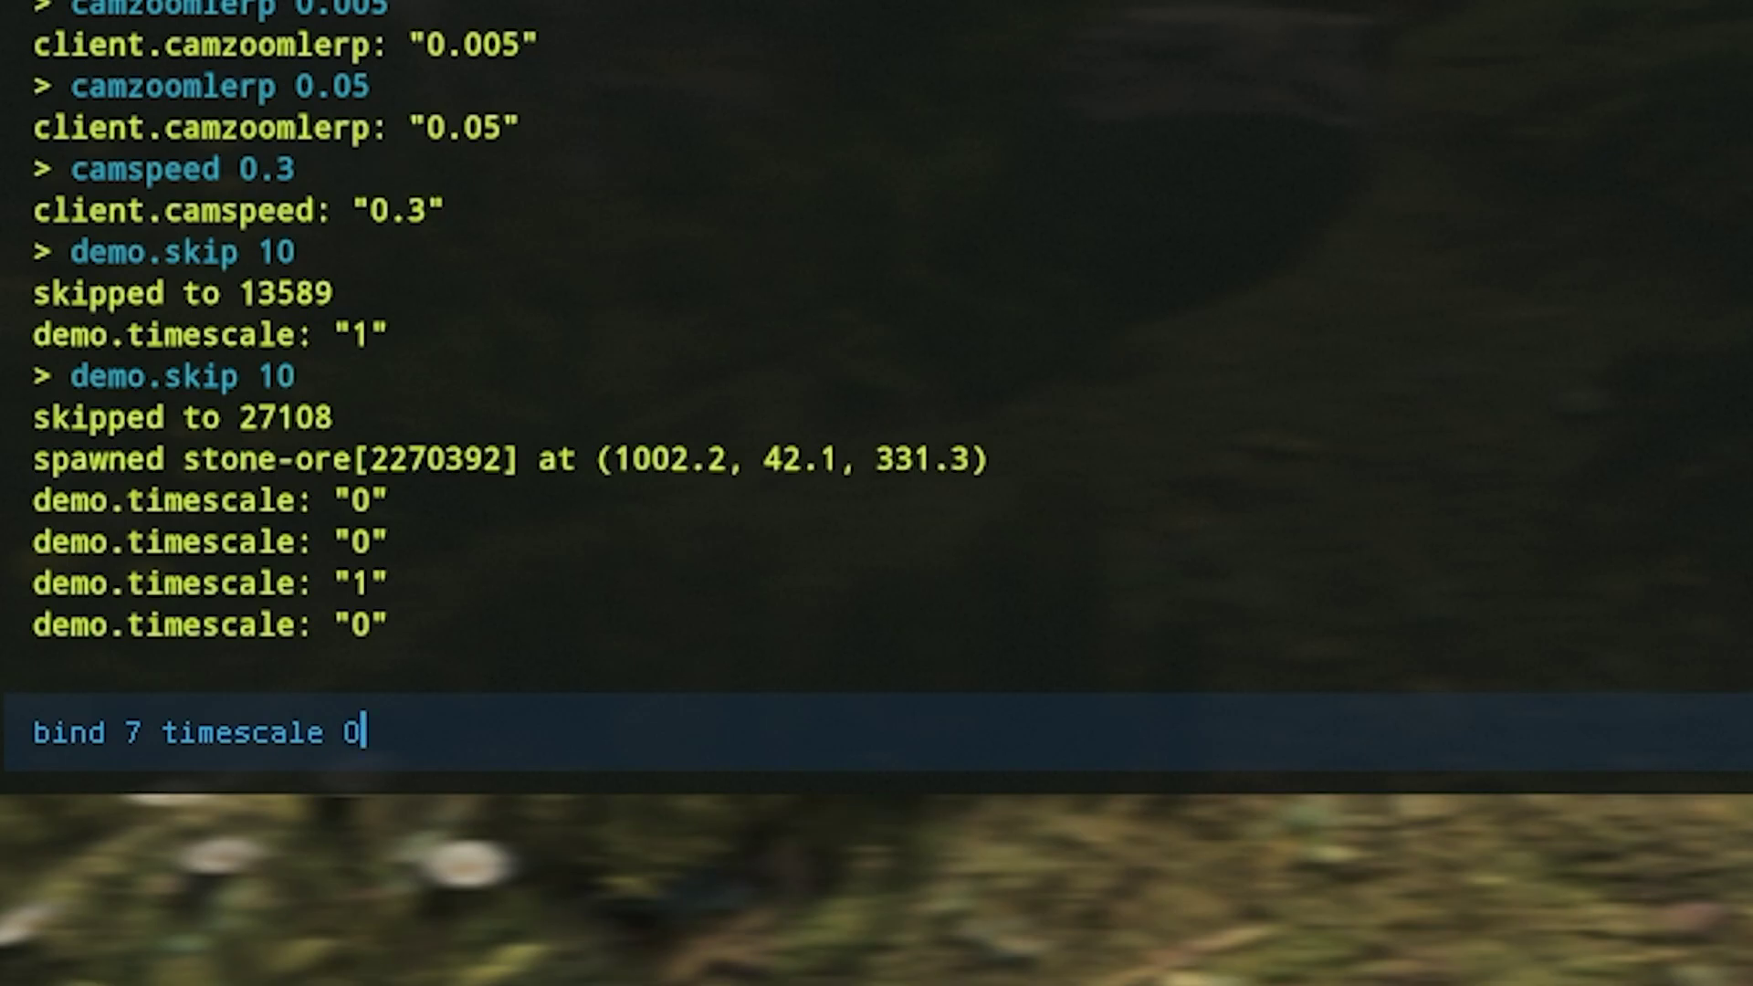
pyautogui.press('BackSpace')
pyautogui.write('1')
pyautogui.press('BackSpace')
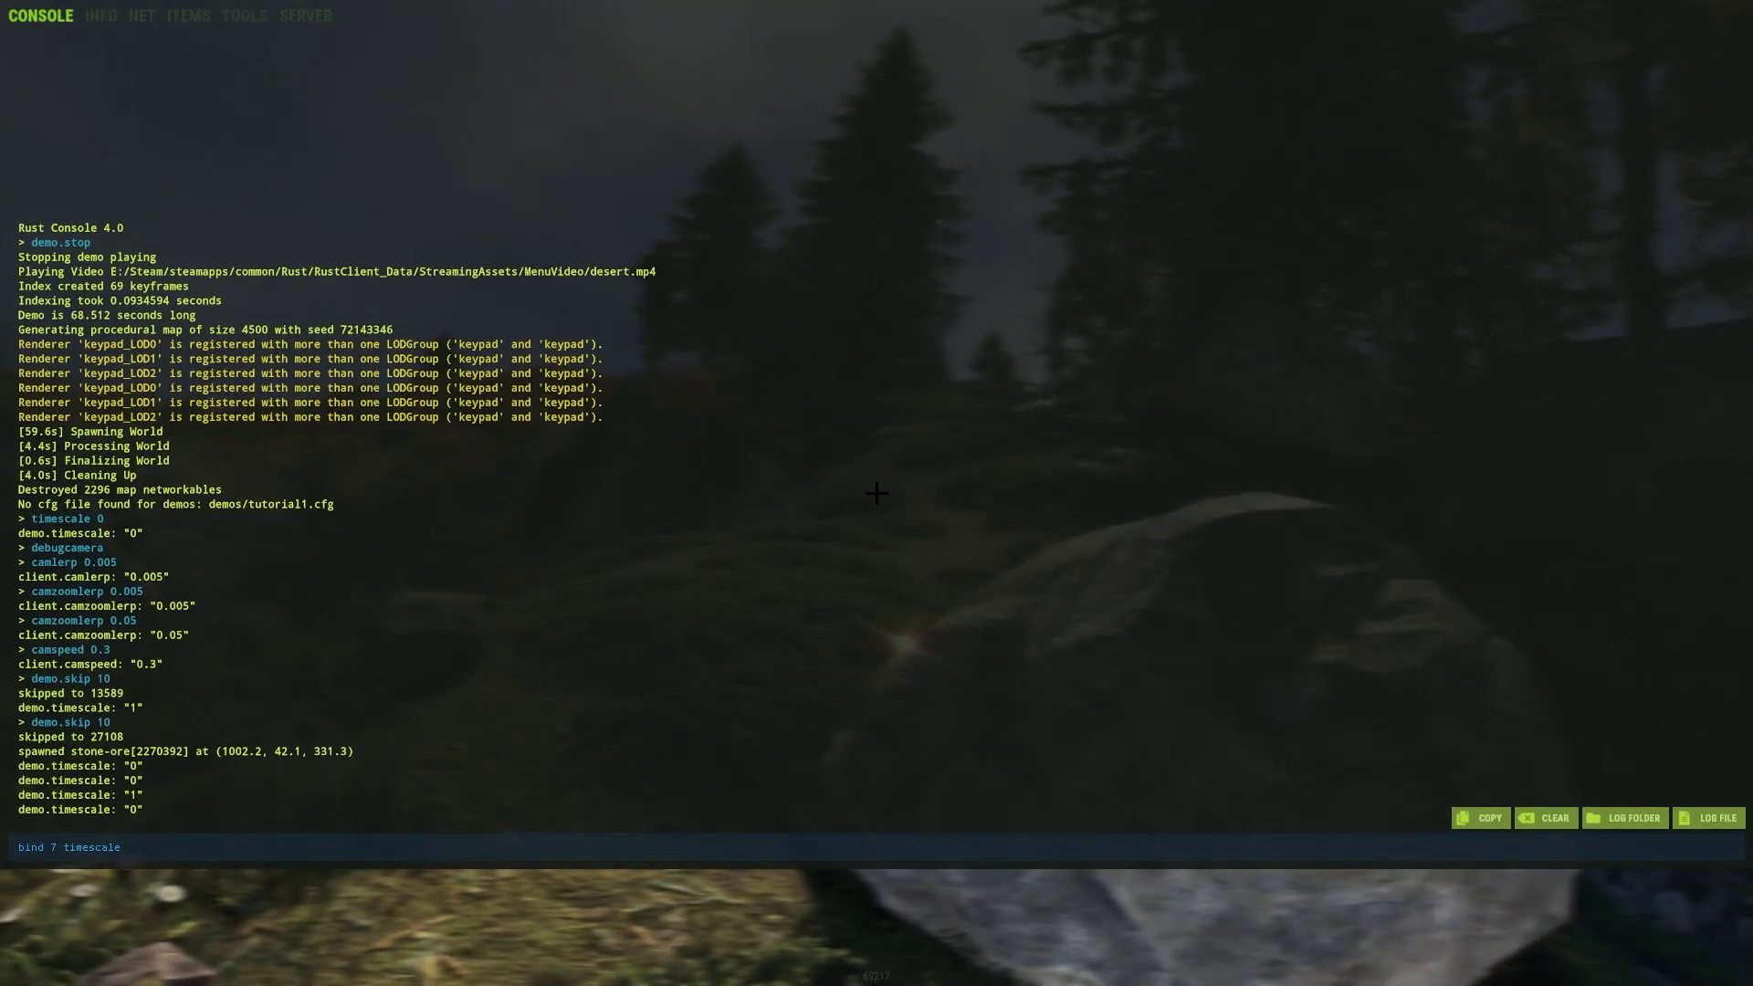
pyautogui.press('F1')
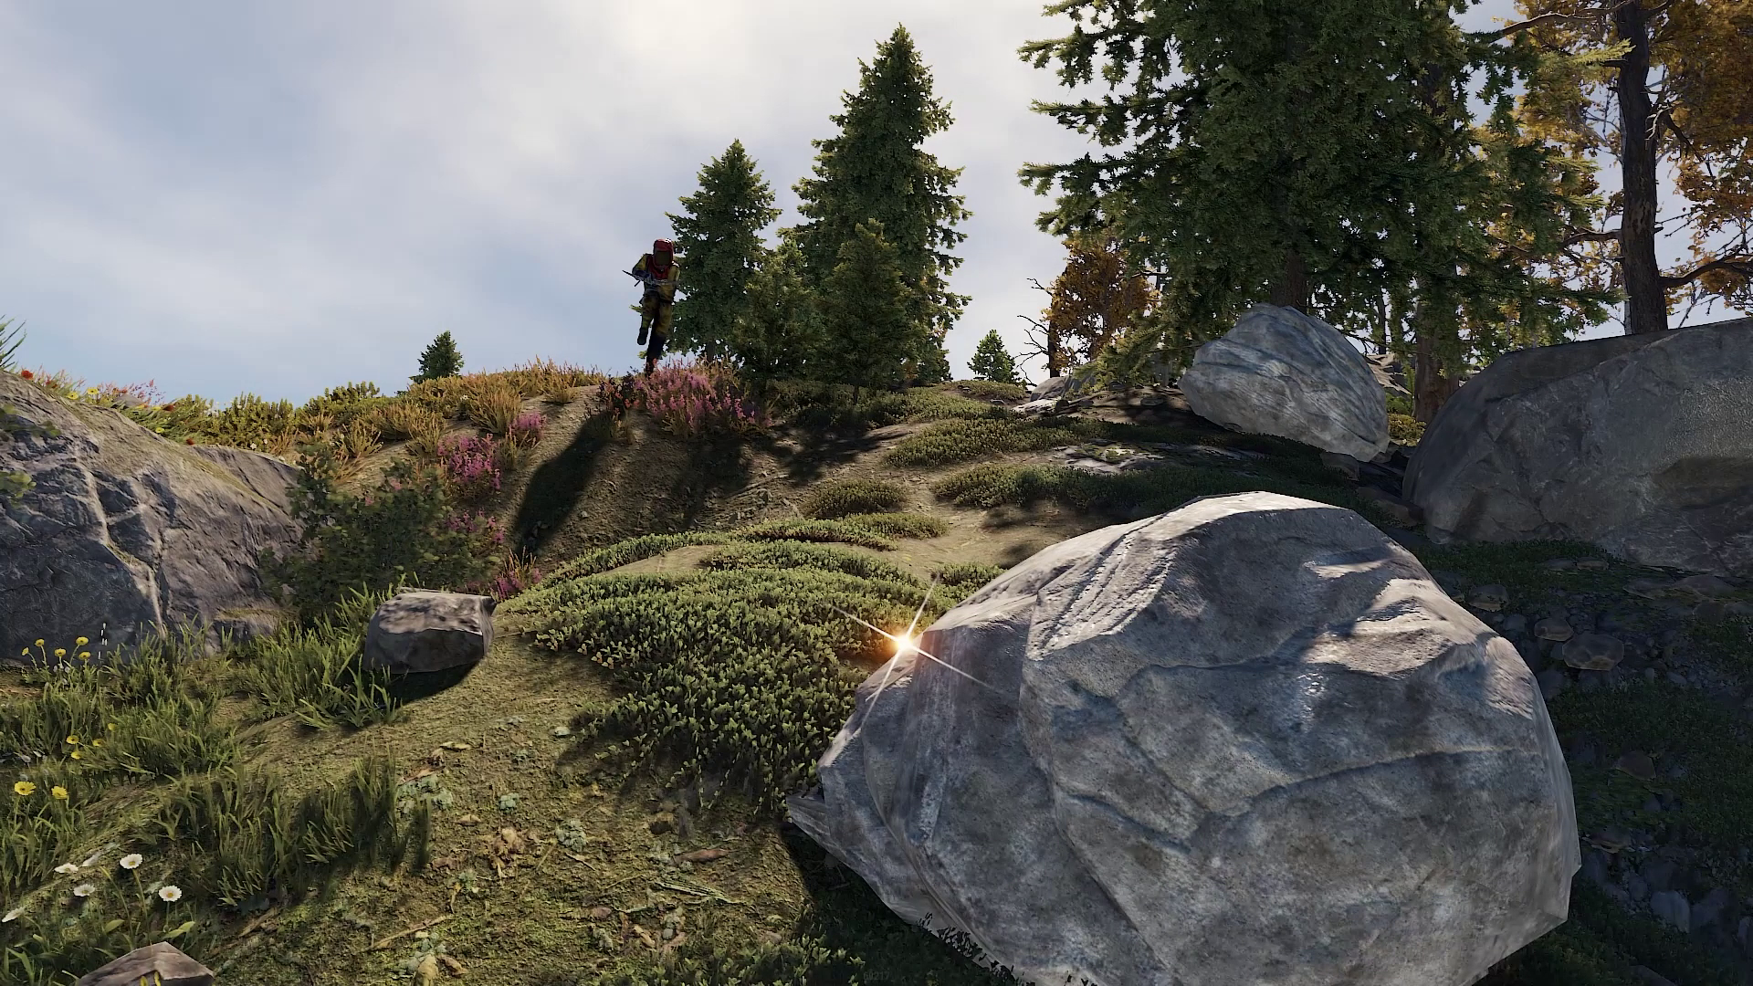